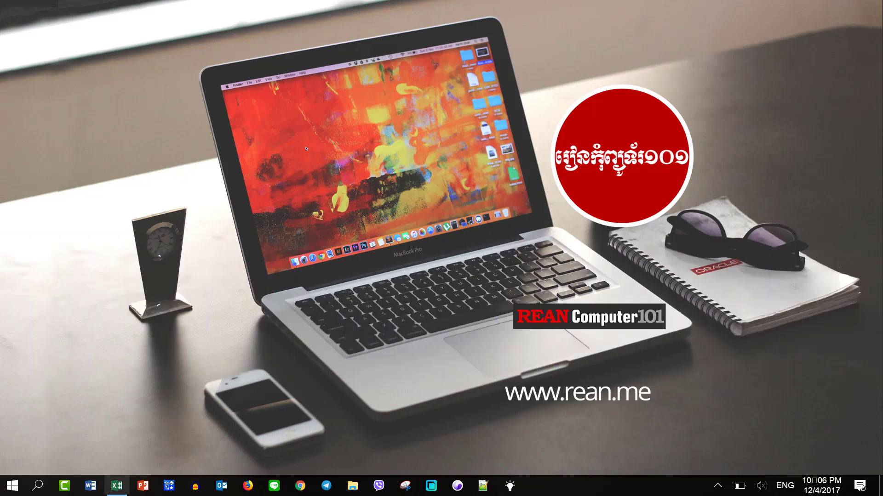
# Review the date in A2 and the day, month and RIGHT year formulas in D2:F2
pyautogui.click(115, 487)
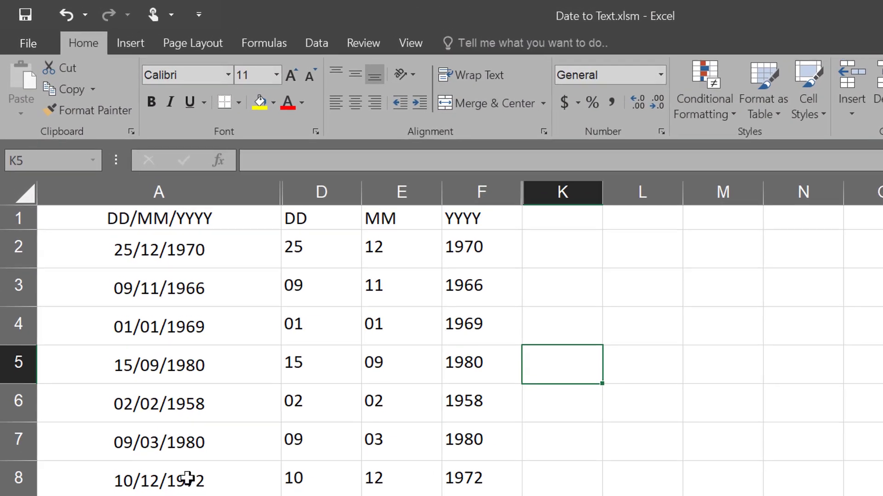
pyautogui.click(242, 257)
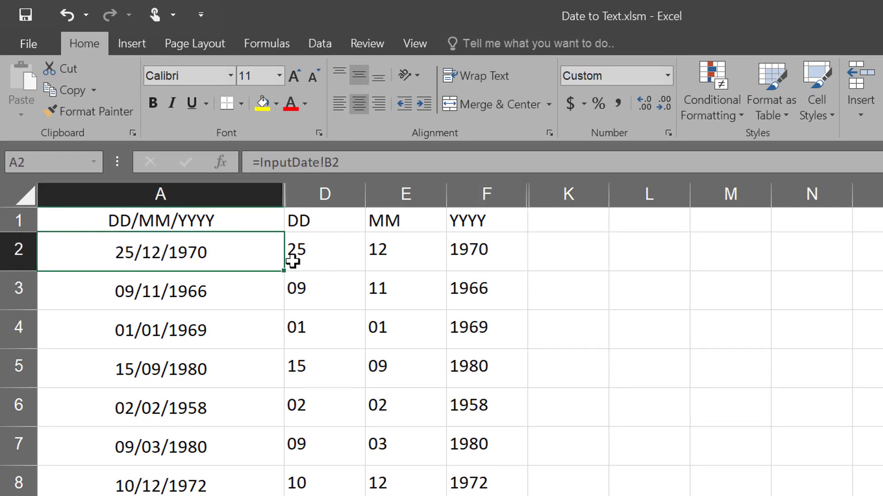
pyautogui.click(319, 252)
pyautogui.click(394, 261)
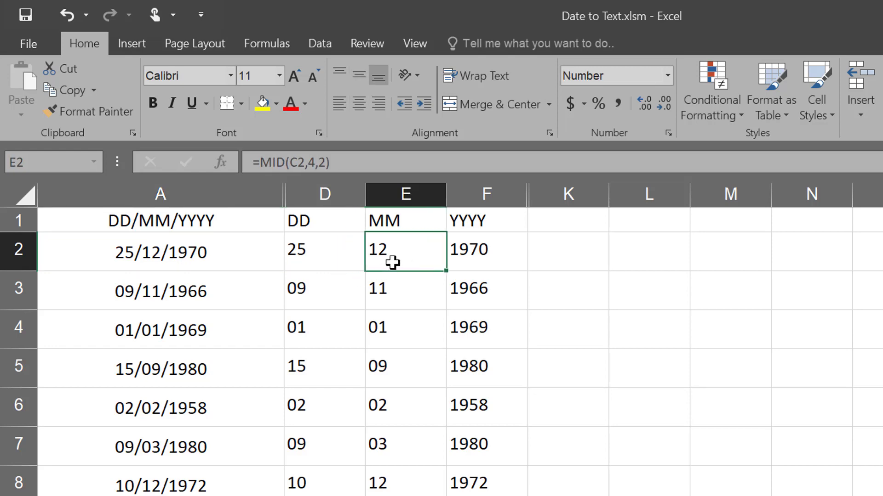
pyautogui.click(460, 254)
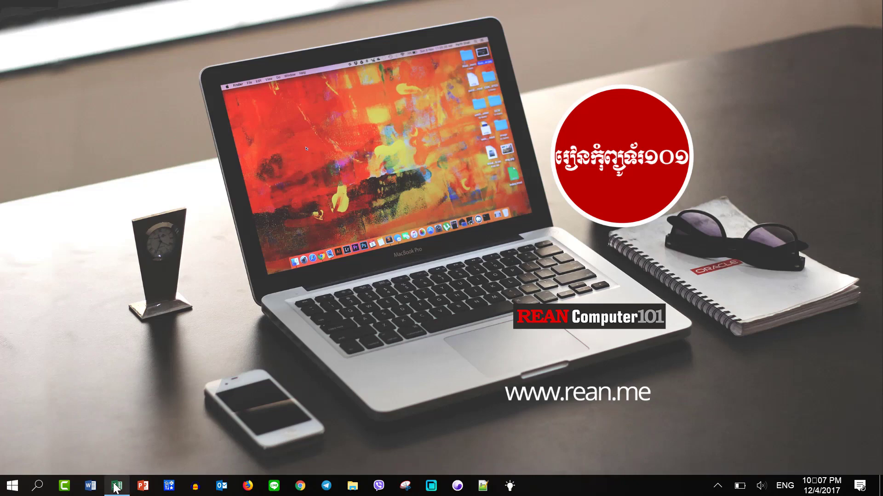
# Add a new blank worksheet, Sheet1, and move it after the months tab
pyautogui.click(122, 481)
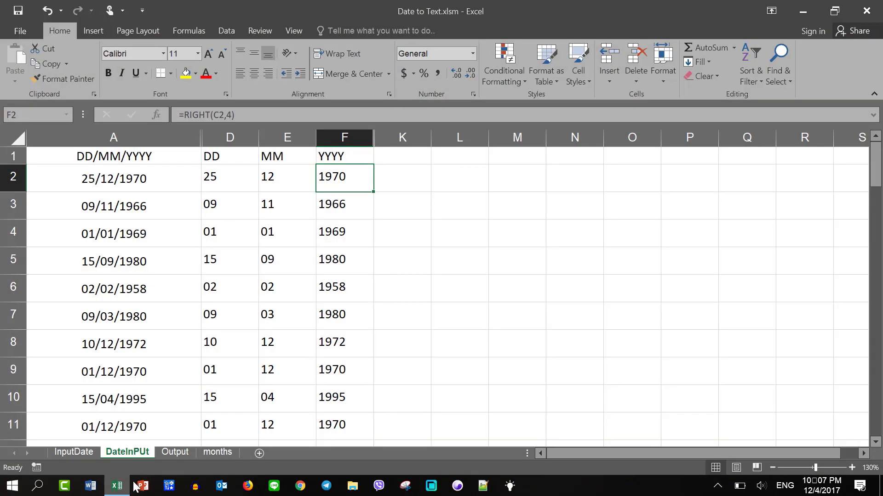
pyautogui.click(259, 454)
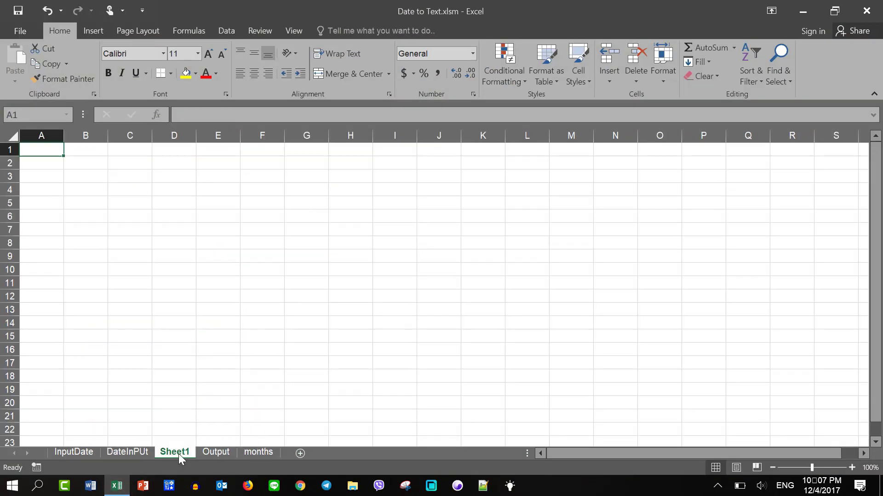
pyautogui.moveTo(179, 454); pyautogui.dragTo(281, 451)
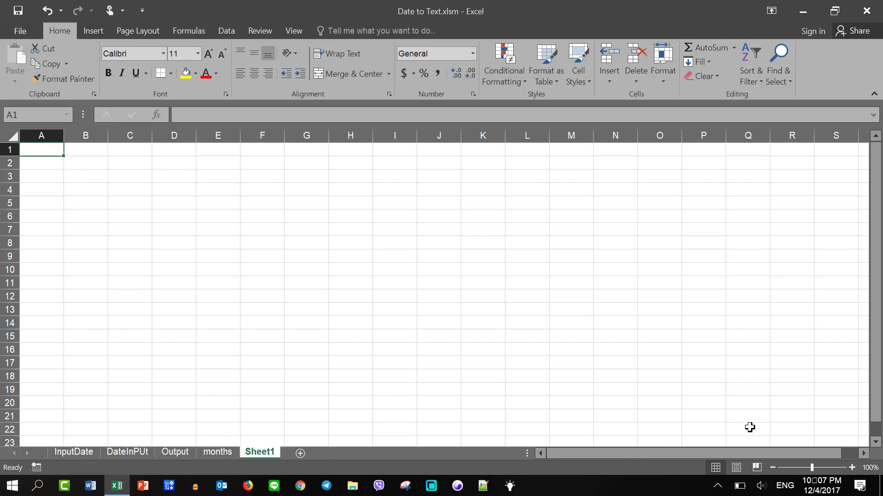
# Zoom the new sheet in to 170% and select cell B2
pyautogui.click(851, 468)
pyautogui.click(851, 468)
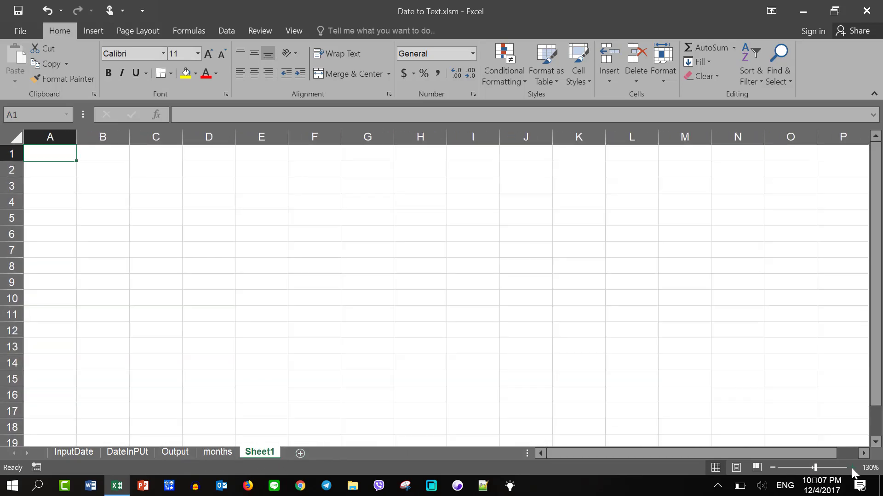
pyautogui.click(851, 468)
pyautogui.click(852, 468)
pyautogui.click(851, 468)
pyautogui.click(851, 468)
pyautogui.click(851, 468)
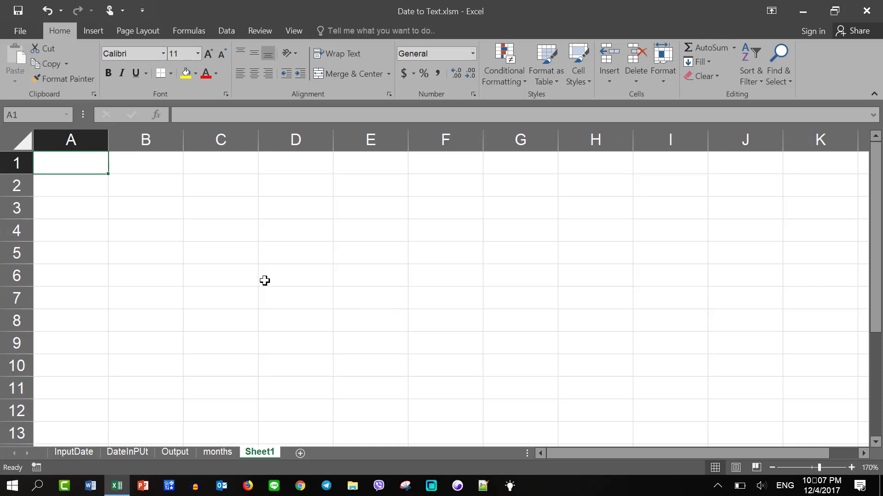
pyautogui.click(143, 189)
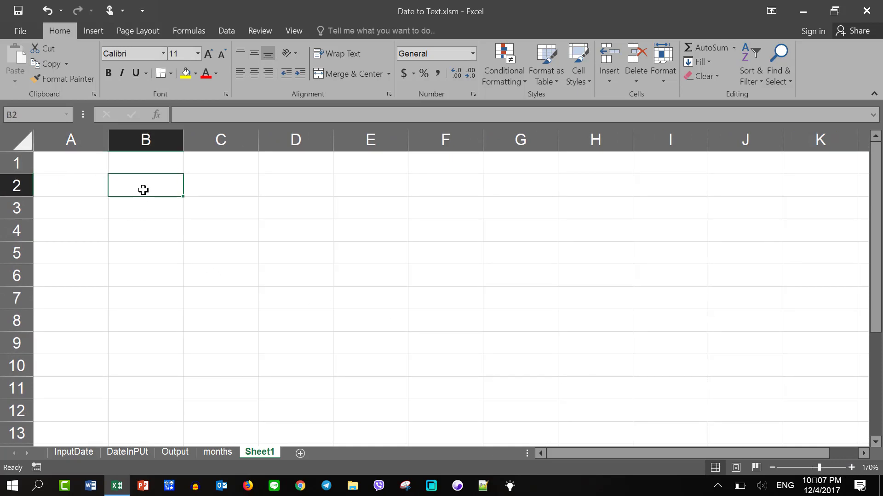
# Enter the note =LEFT(text, [num_chars] in B2 as plain text, not a formula
pyautogui.write('L')
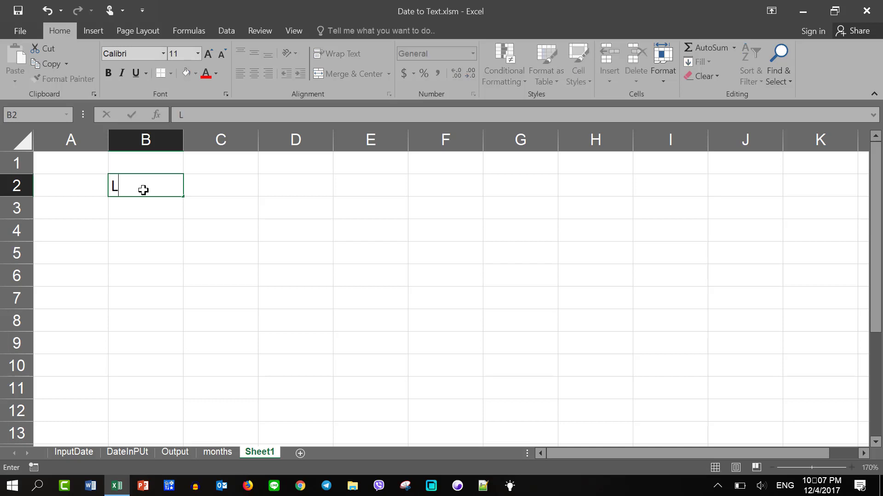
pyautogui.write('eft')
pyautogui.press('BackSpace')
pyautogui.press('BackSpace')
pyautogui.press('BackSpace')
pyautogui.press('BackSpace')
pyautogui.write('=l')
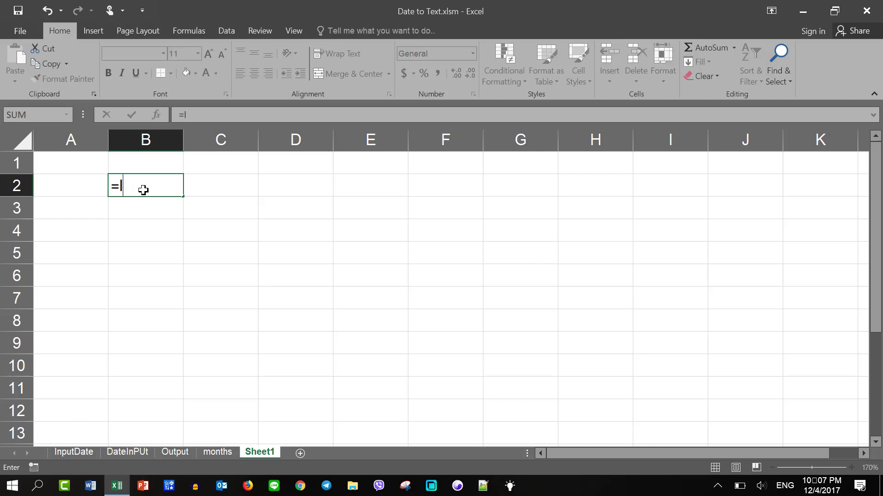
pyautogui.write('ef')
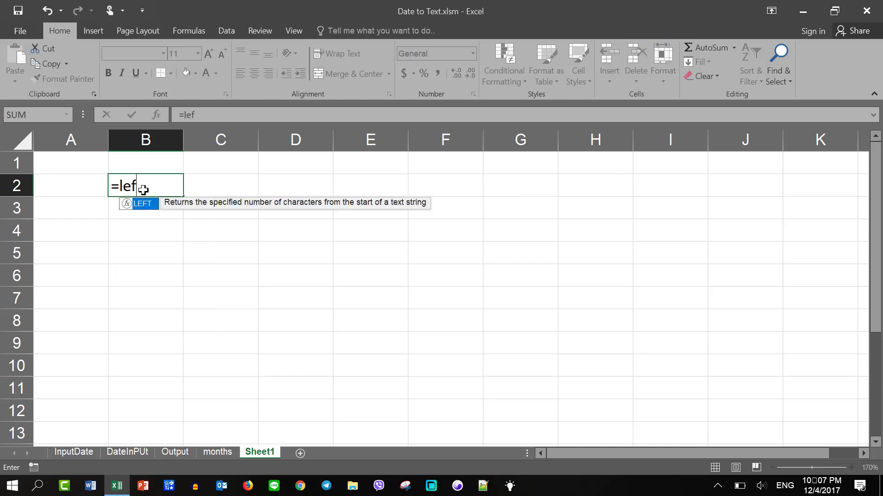
pyautogui.doubleClick(144, 204)
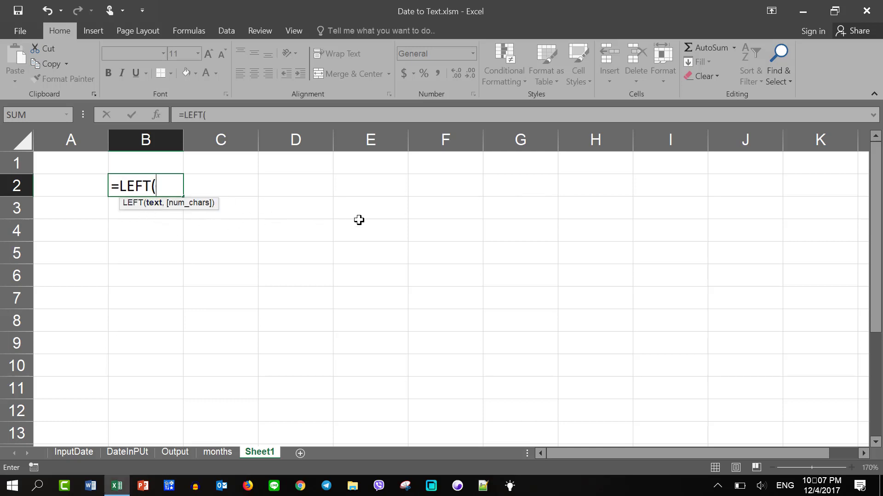
pyautogui.write('tex')
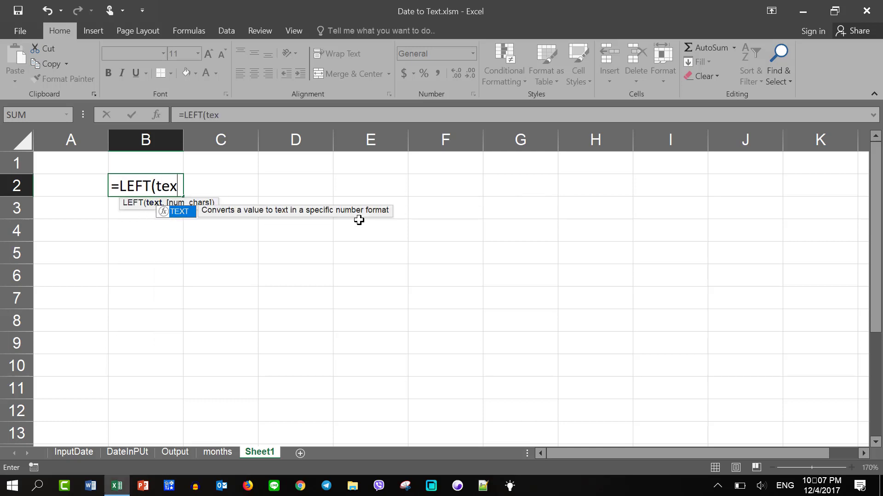
pyautogui.write('tm')
pyautogui.press('BackSpace')
pyautogui.write(', ')
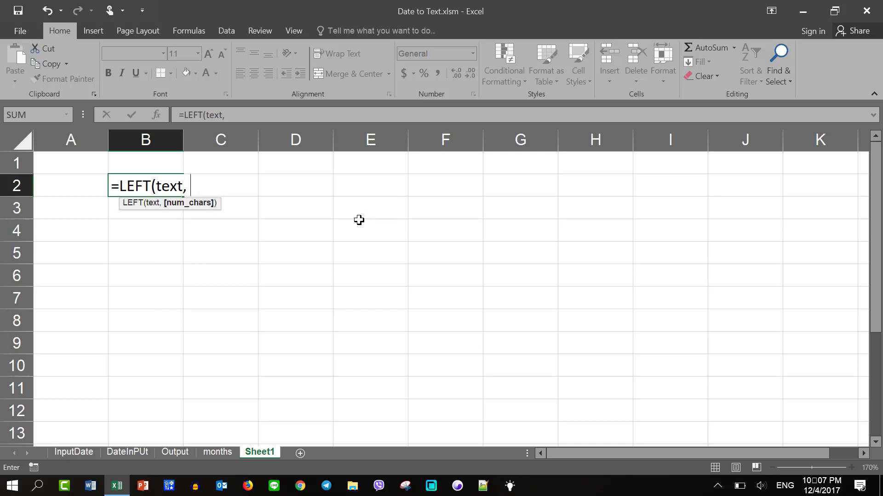
pyautogui.write('[nu')
pyautogui.write('m_c')
pyautogui.write('hars')
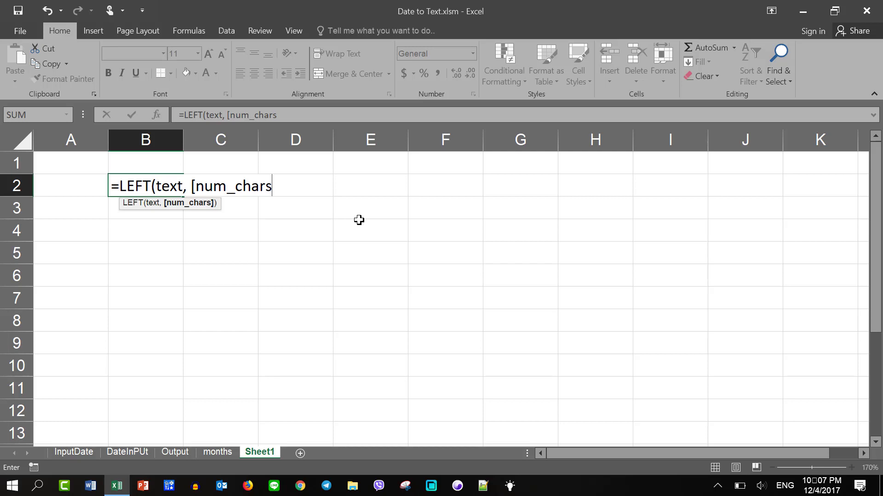
pyautogui.write(']')
pyautogui.click(112, 184)
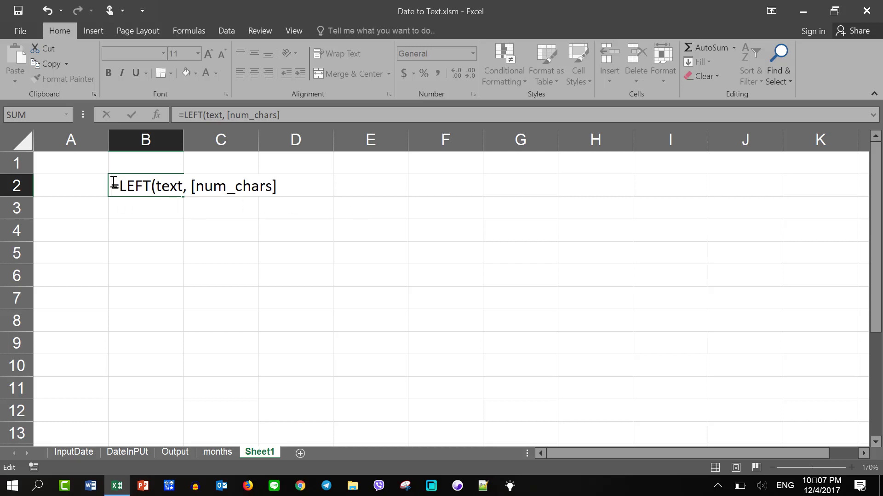
pyautogui.press('Return')
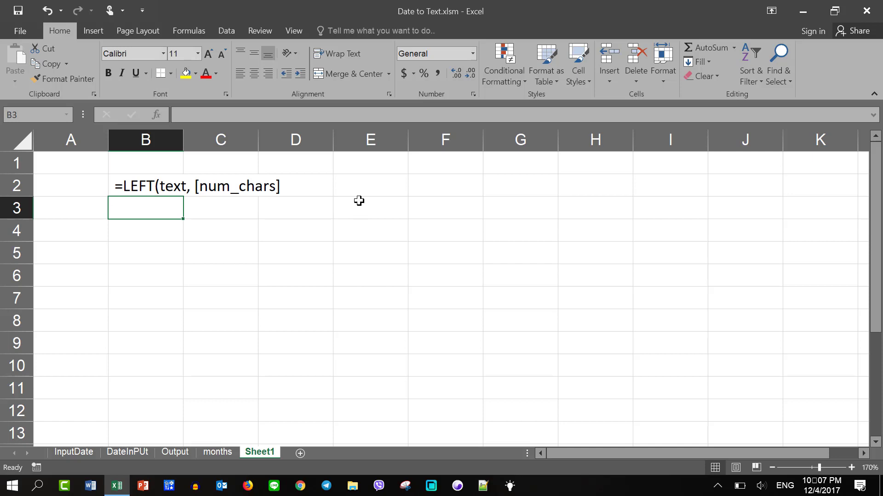
# Type the sample text 'rean computer101' into cell A5
pyautogui.click(246, 187)
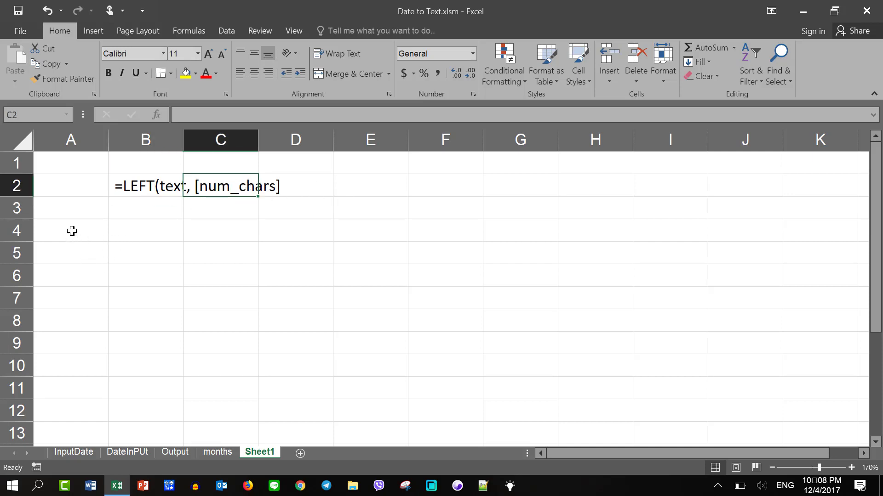
pyautogui.click(79, 279)
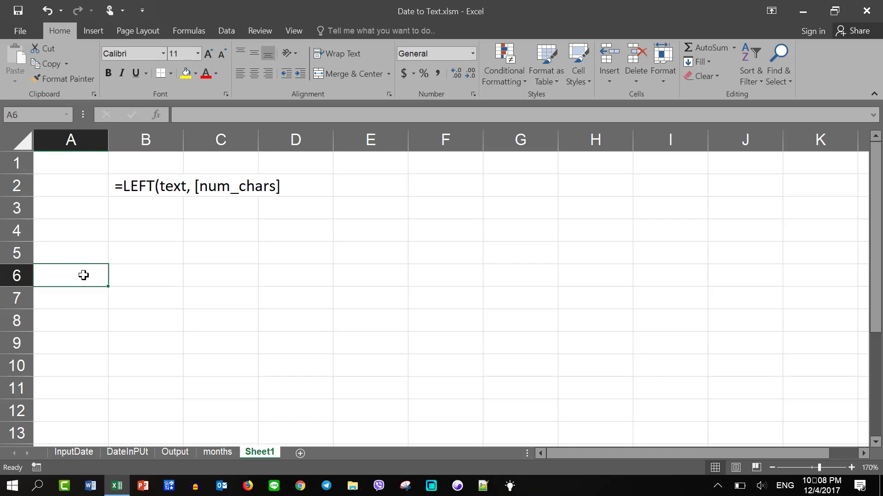
pyautogui.click(74, 257)
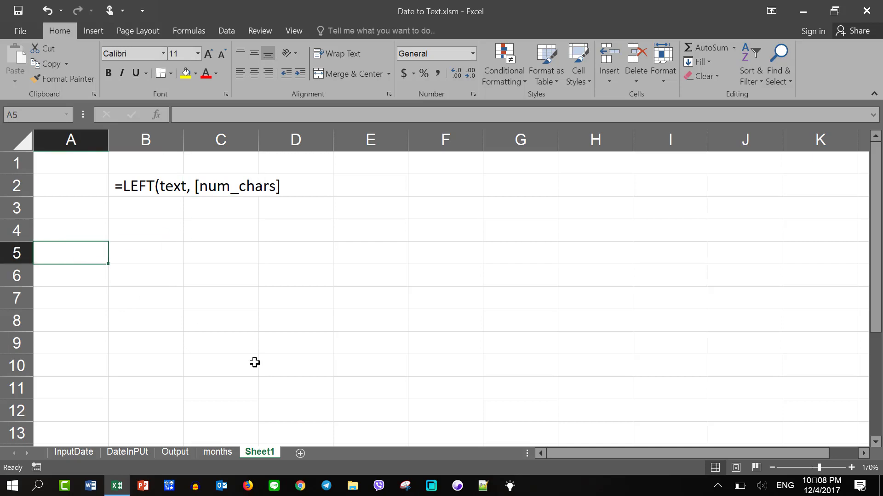
pyautogui.write('rean')
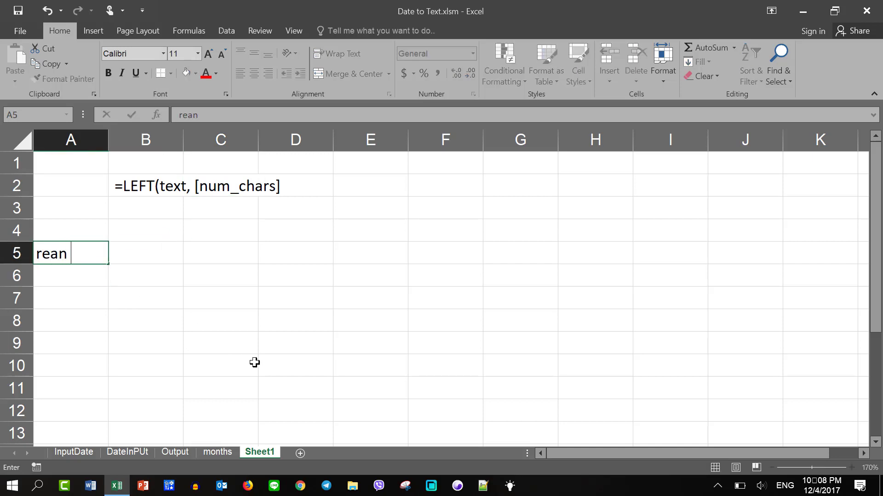
pyautogui.write(' computer')
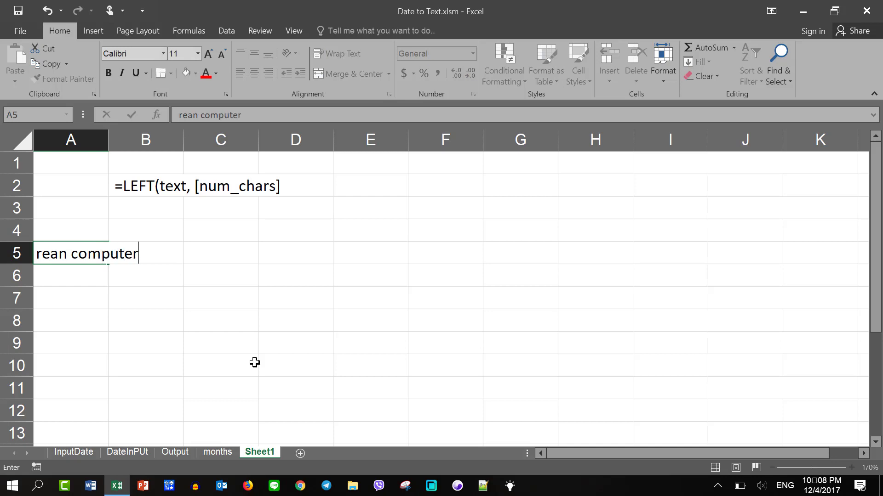
pyautogui.write('101')
pyautogui.click(345, 340)
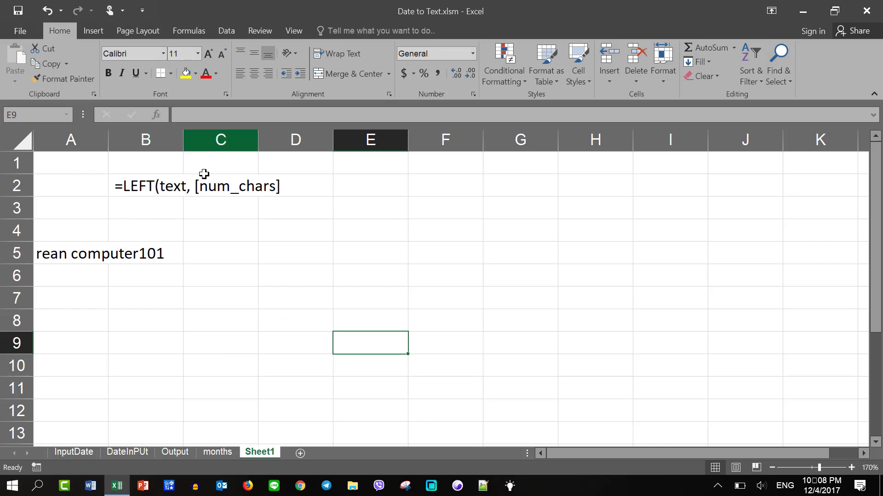
# Add the heading 'Left' in cell C4
pyautogui.click(231, 227)
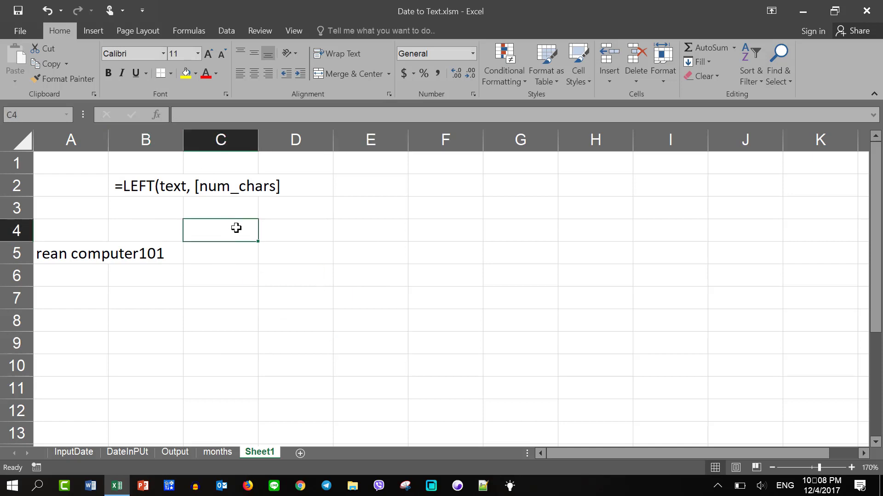
pyautogui.write('Lef')
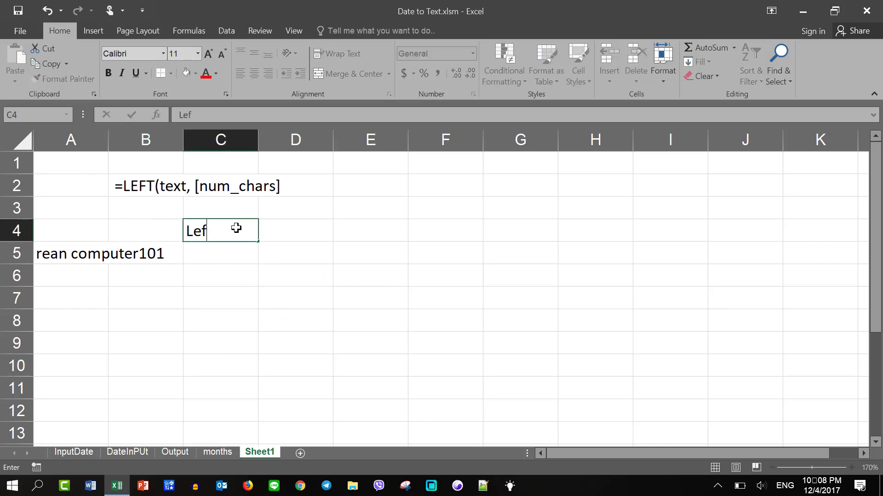
pyautogui.write('t')
pyautogui.press('Return')
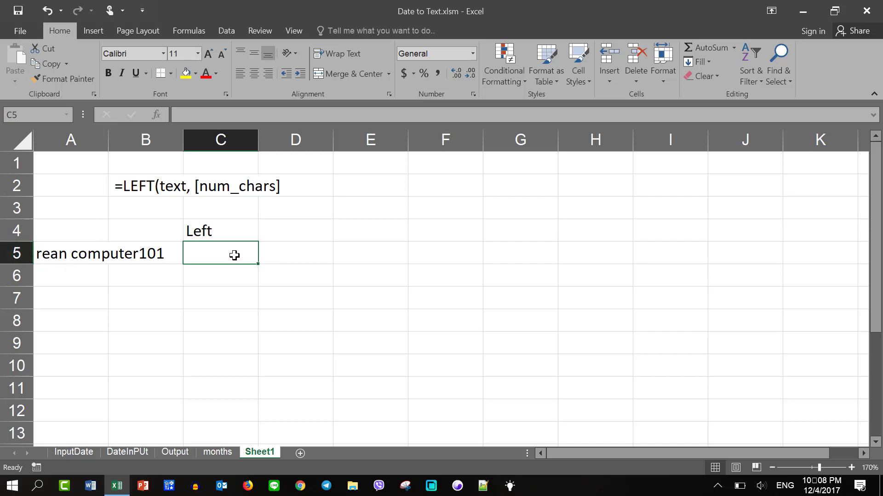
# Enter =LEFT(A5,4) in C5 so it returns 'rean'
pyautogui.write('=le')
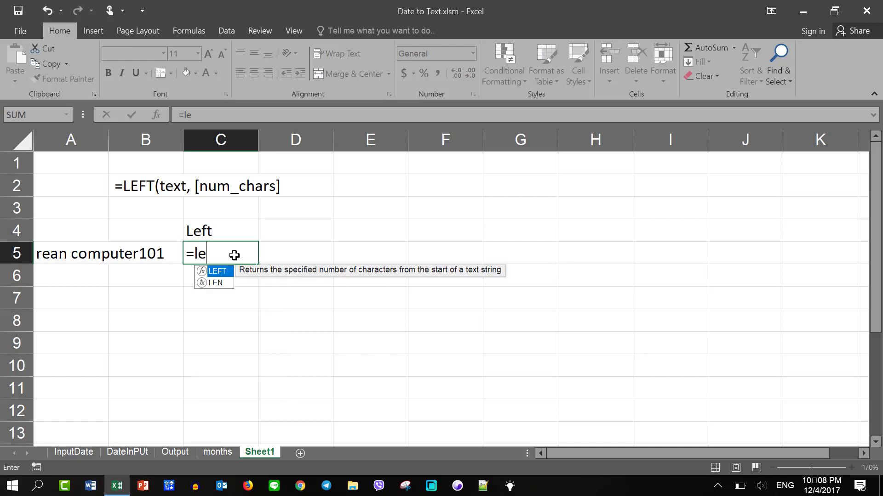
pyautogui.write('ft')
pyautogui.write('(')
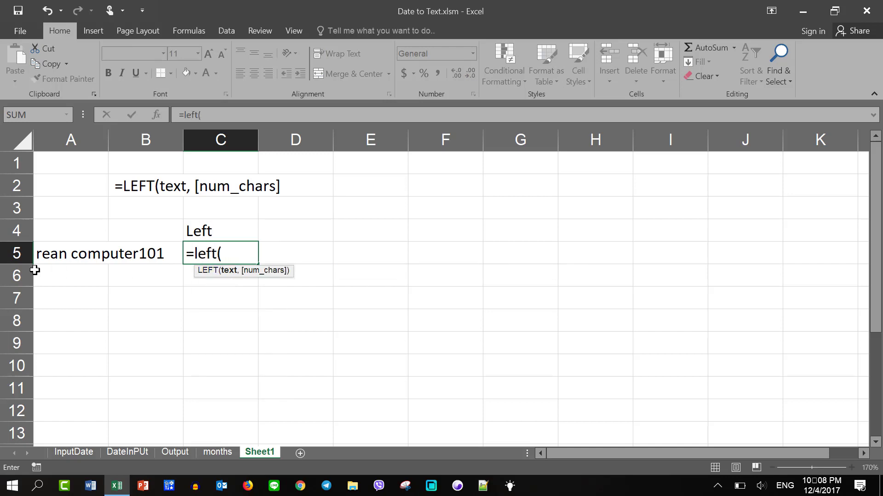
pyautogui.click(71, 254)
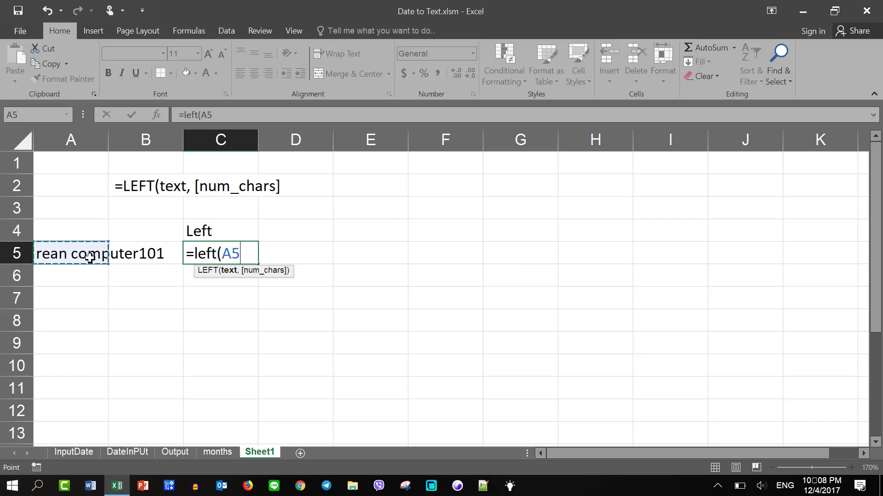
pyautogui.write(',4')
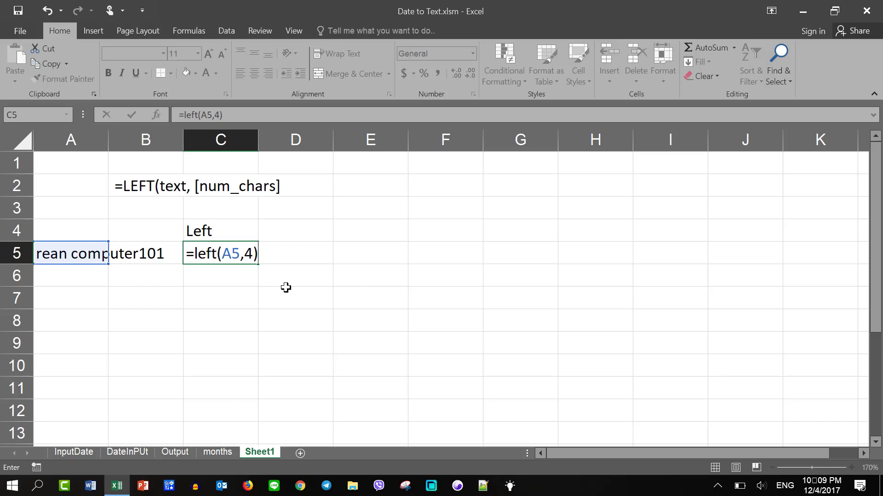
pyautogui.press('Return')
pyautogui.press('Up')
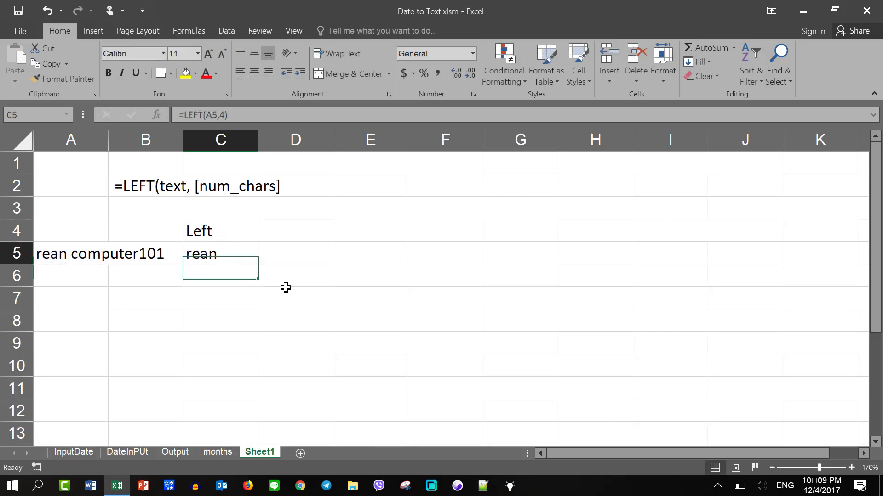
pyautogui.press('Right')
pyautogui.press('Up')
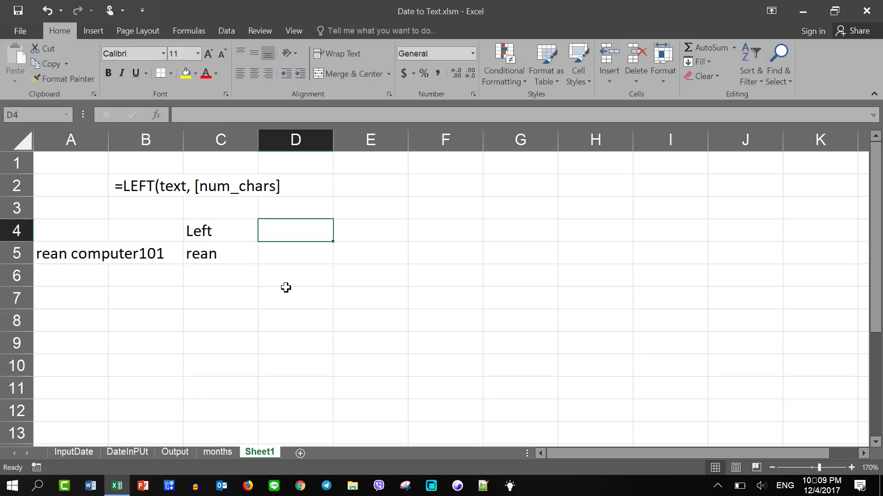
# Enter =LEFT(A5) in D5 with only the text argument
pyautogui.press('Down')
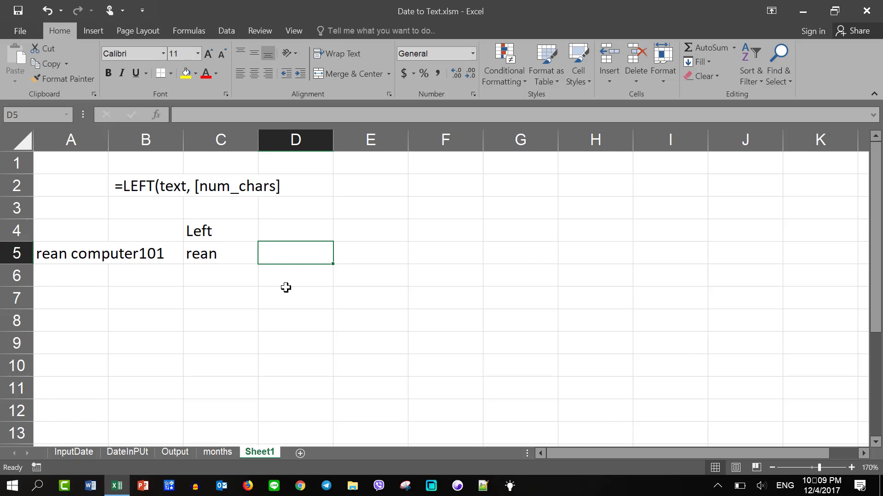
pyautogui.write('le')
pyautogui.press('Escape')
pyautogui.write('=')
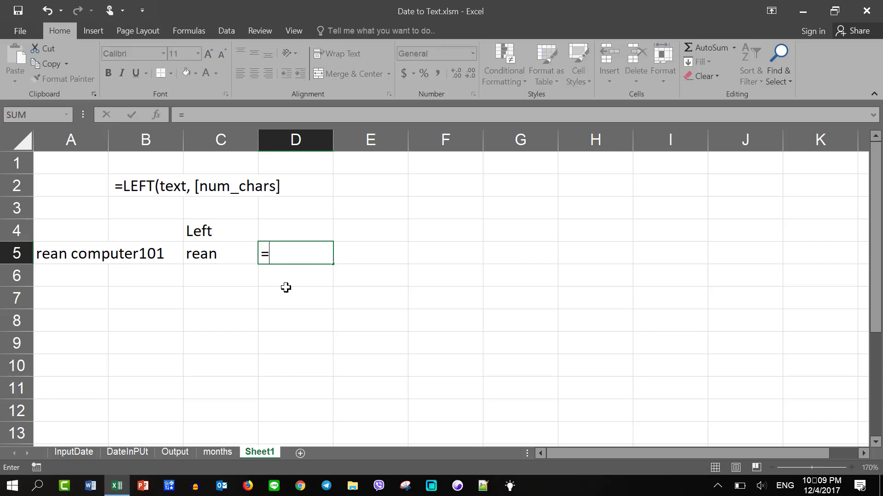
pyautogui.write('left')
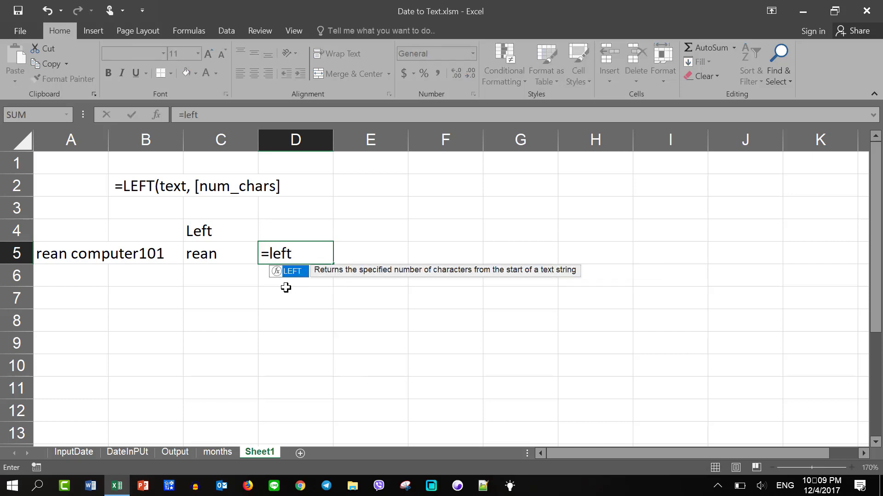
pyautogui.write('(')
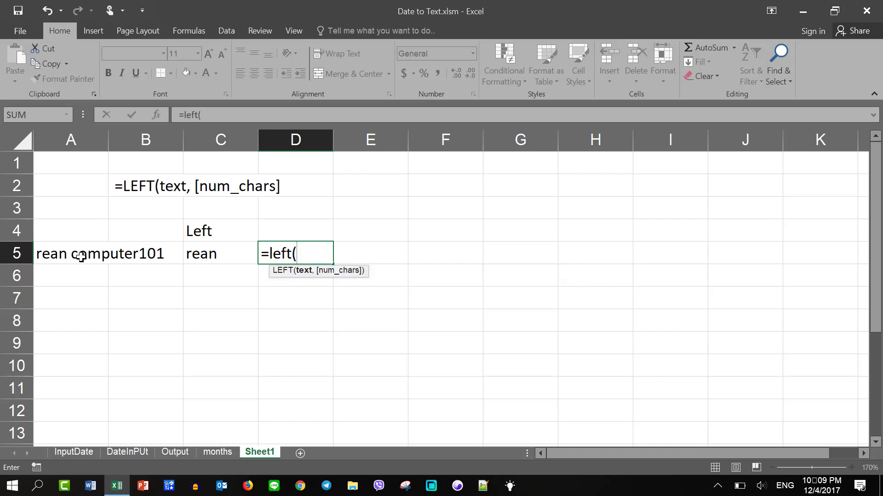
pyautogui.click(78, 254)
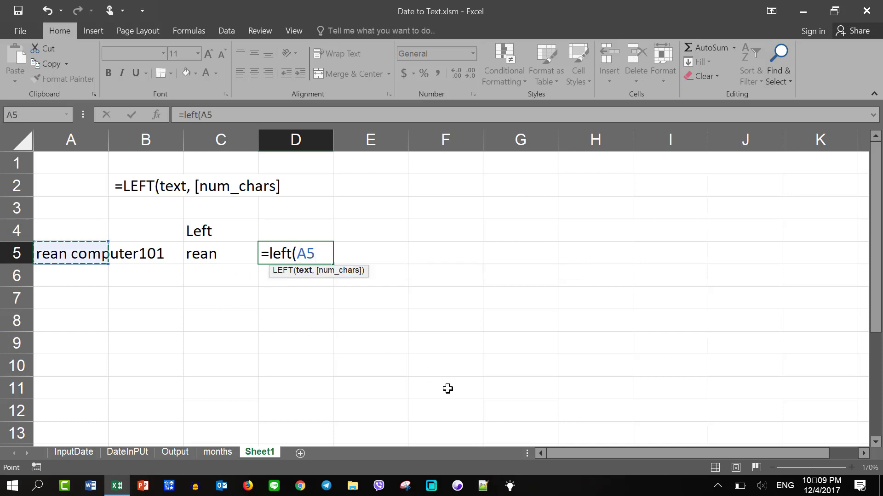
pyautogui.write(')')
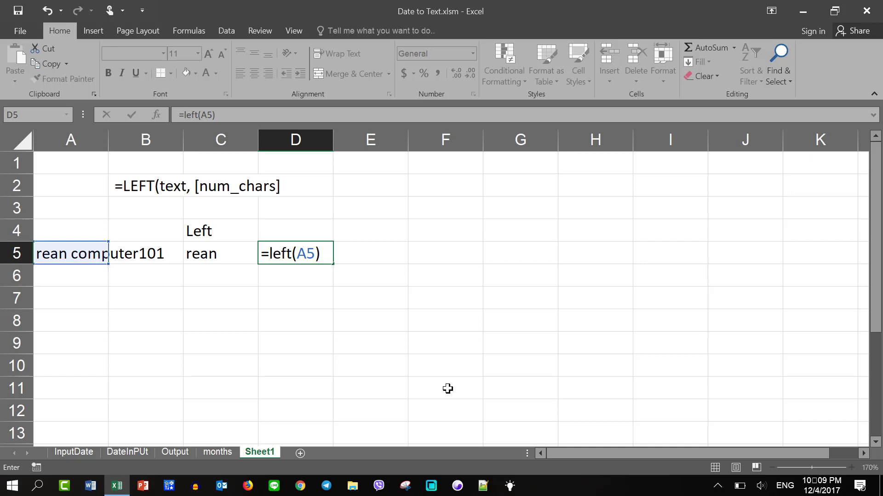
pyautogui.press('Return')
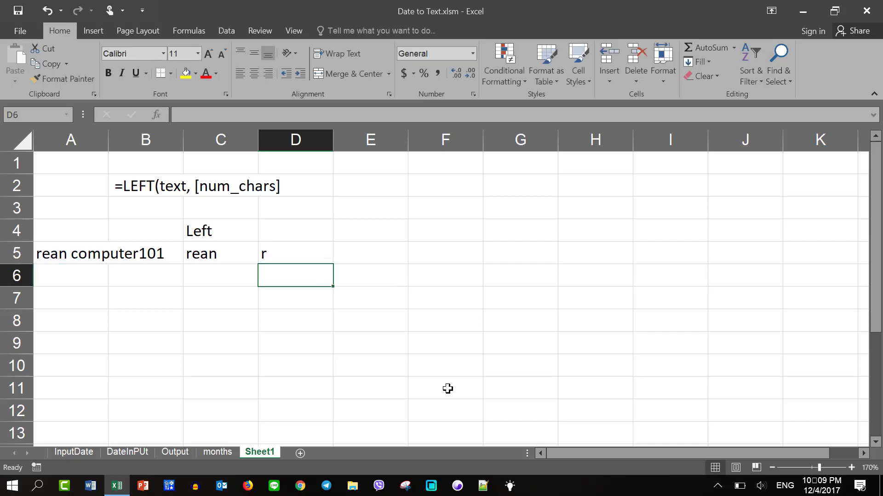
pyautogui.press('Up')
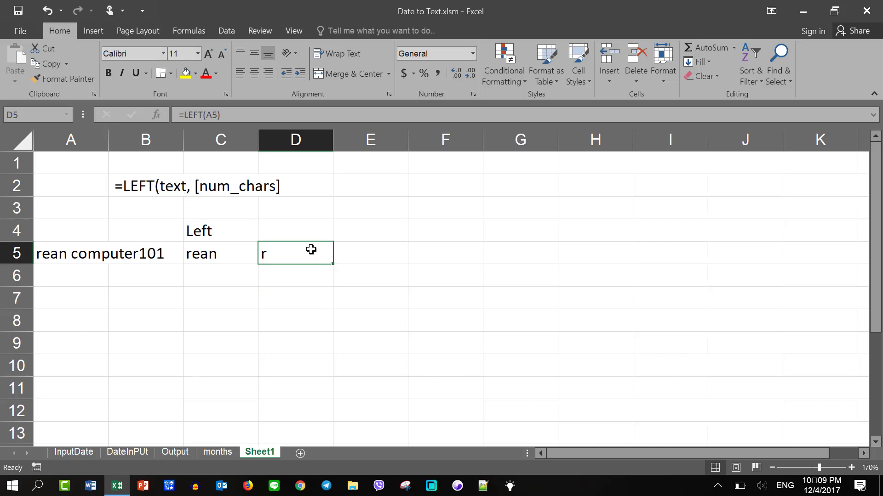
# Edit D5 to =LEFT(A5, 1) so it returns 'r'
pyautogui.doubleClick(290, 254)
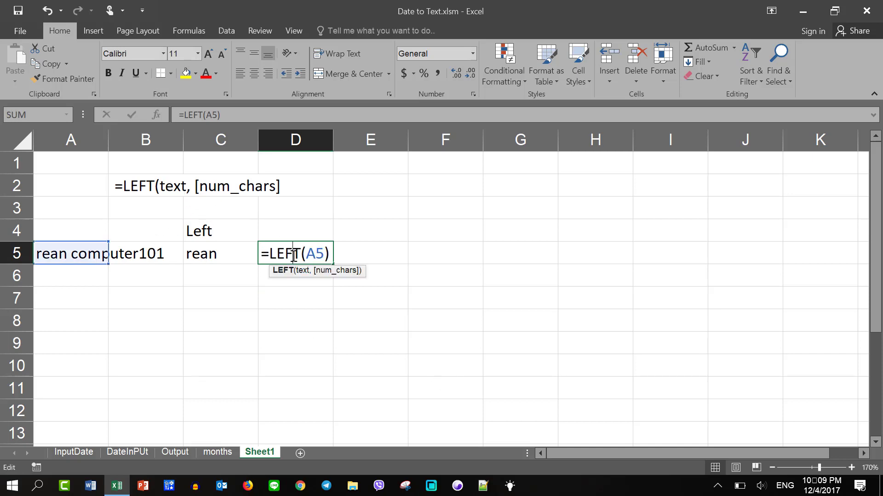
pyautogui.press('Right')
pyautogui.press('Right')
pyautogui.press('Right')
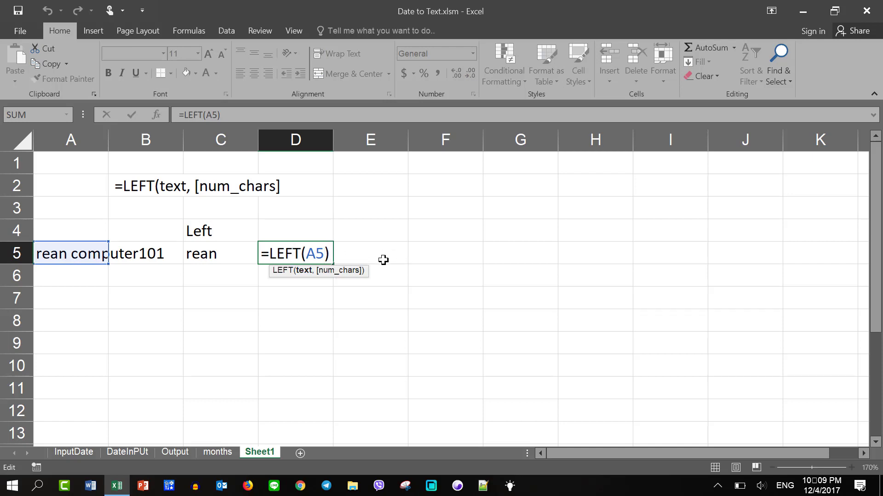
pyautogui.write(',')
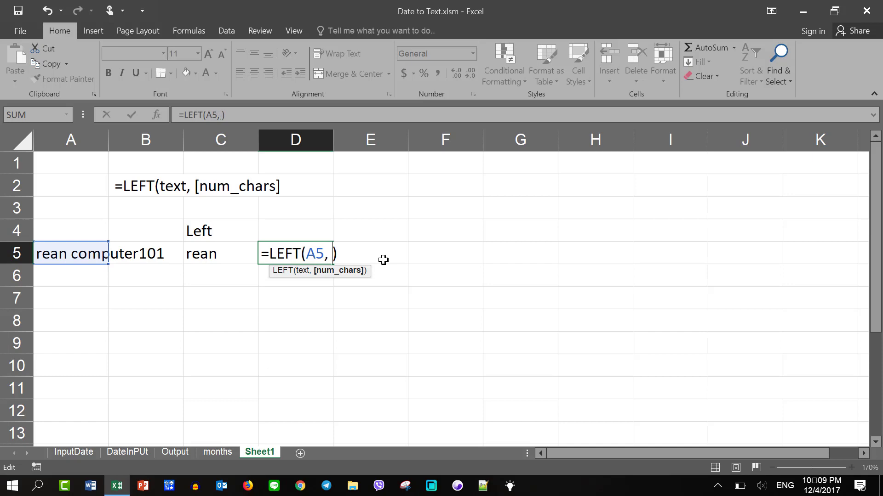
pyautogui.write(' 1')
pyautogui.press('Return')
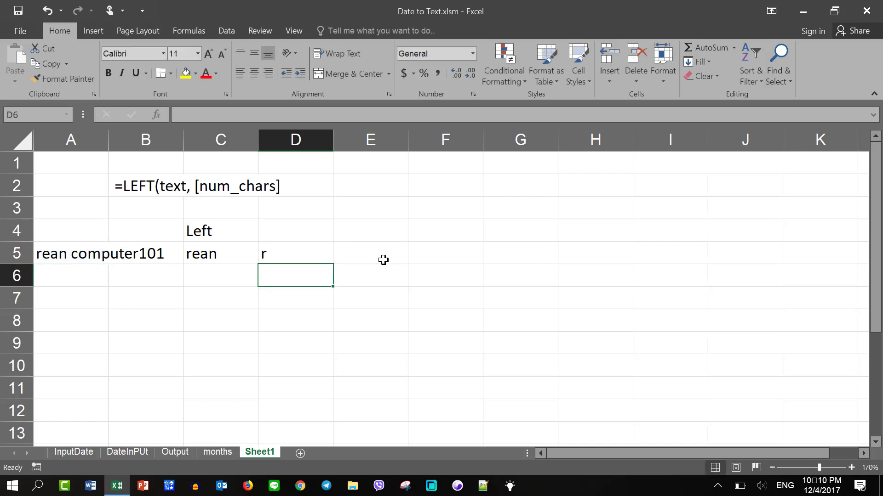
pyautogui.press('Up')
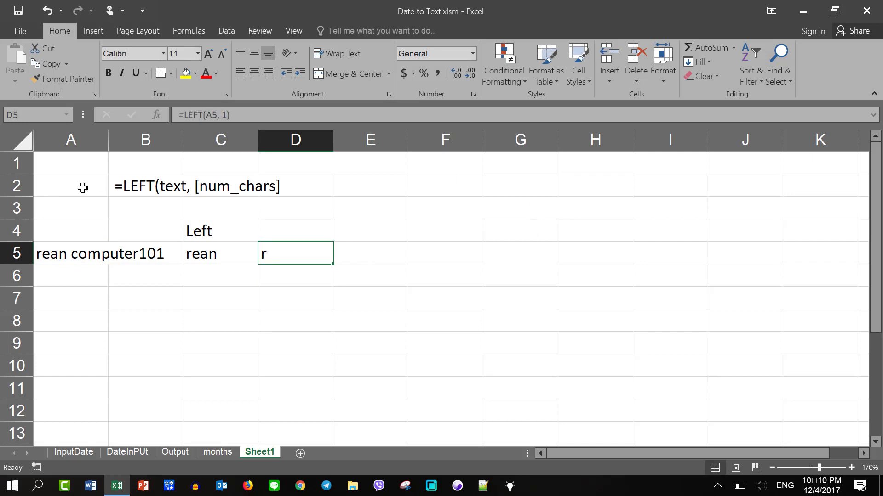
# Add the missing closing parenthesis to the LEFT syntax note in B2
pyautogui.doubleClick(139, 186)
pyautogui.click(290, 187)
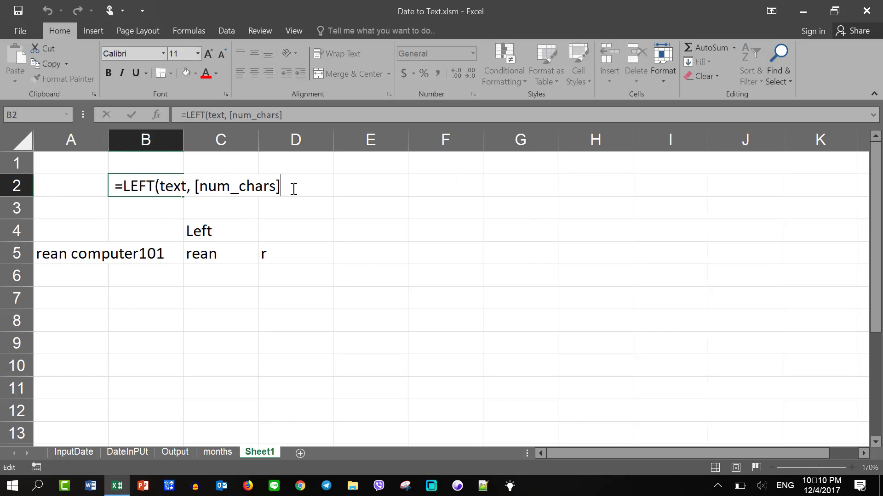
pyautogui.write(')')
pyautogui.moveTo(196, 187); pyautogui.dragTo(281, 187)
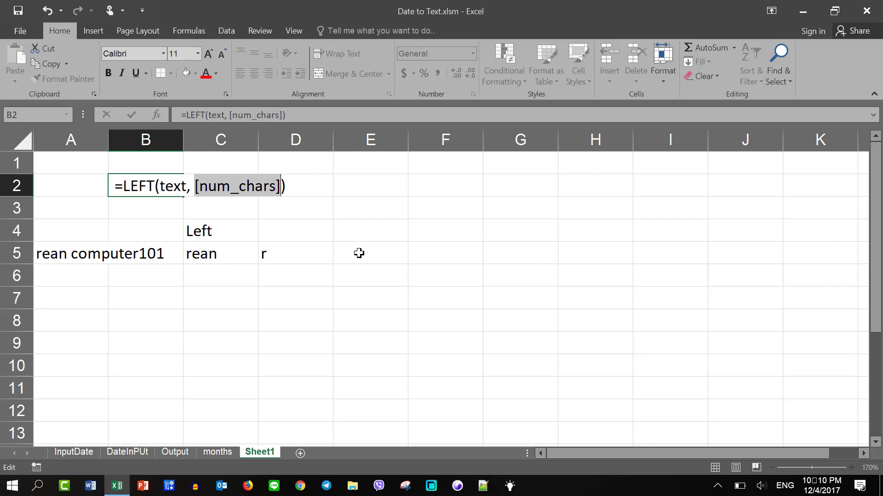
pyautogui.press('Return')
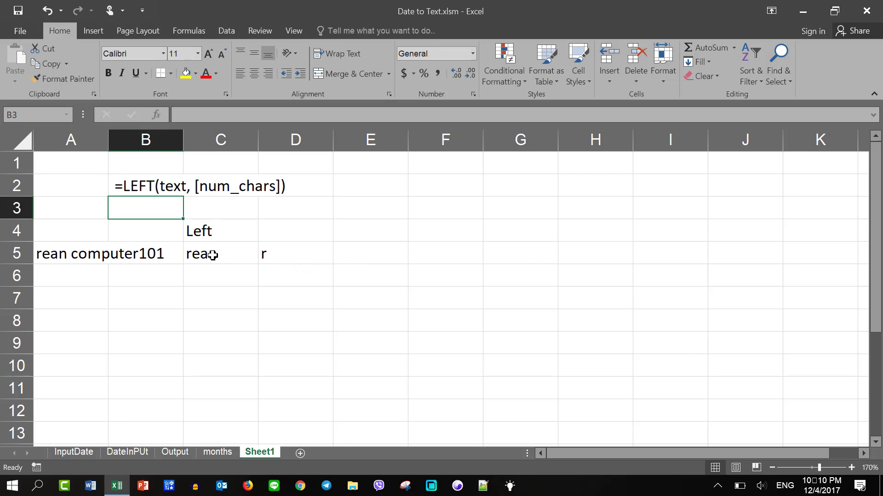
# Compare the LEFT formulas in C5 and D5 side by side
pyautogui.moveTo(213, 252); pyautogui.dragTo(285, 263)
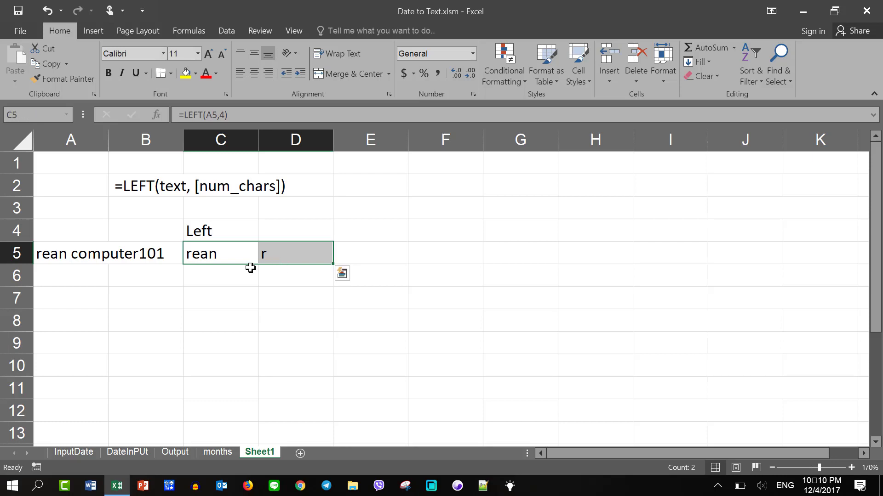
pyautogui.click(218, 252)
pyautogui.click(275, 254)
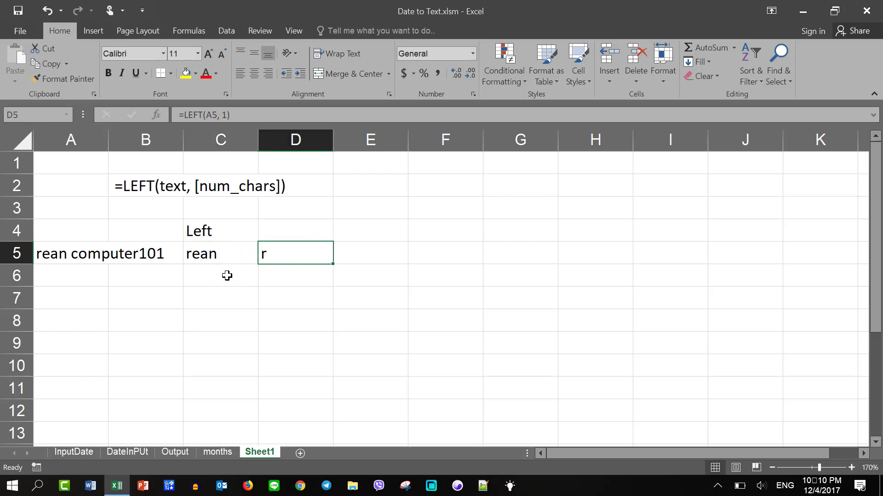
pyautogui.click(212, 248)
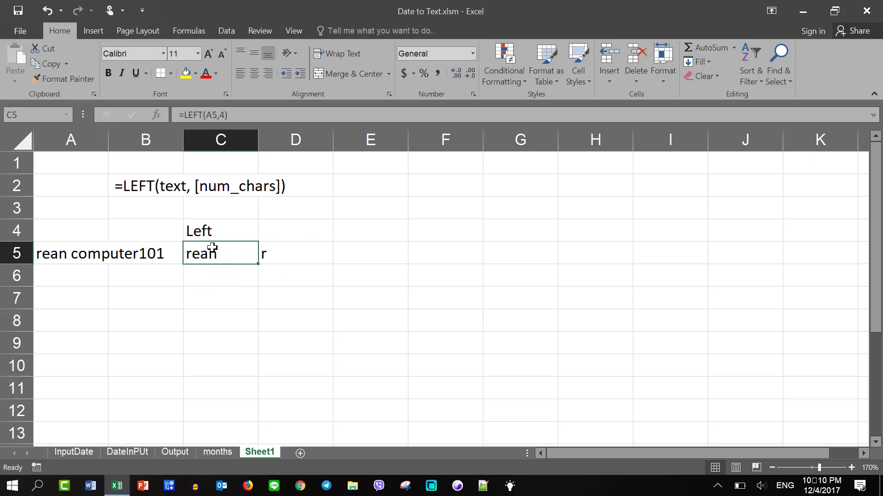
pyautogui.click(286, 253)
pyautogui.click(364, 261)
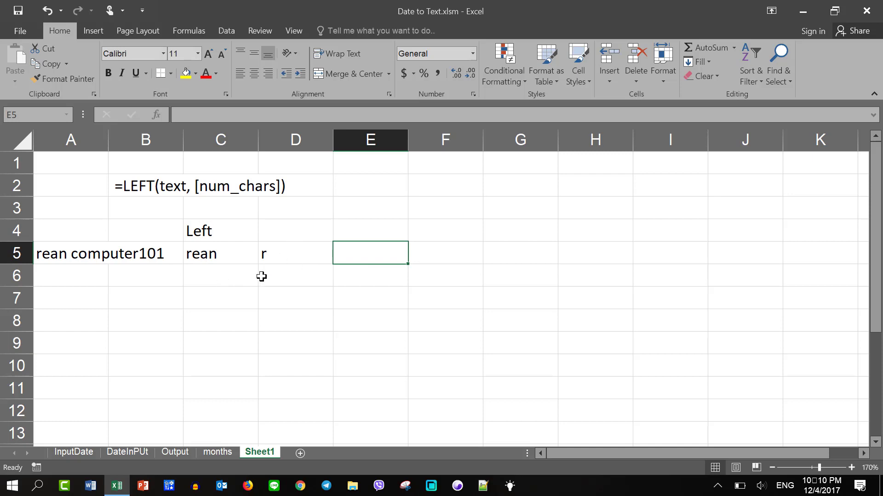
# Type the RIGHT syntax note =RIGHT(text, [num_chars]) in B3, then select E5
pyautogui.click(128, 204)
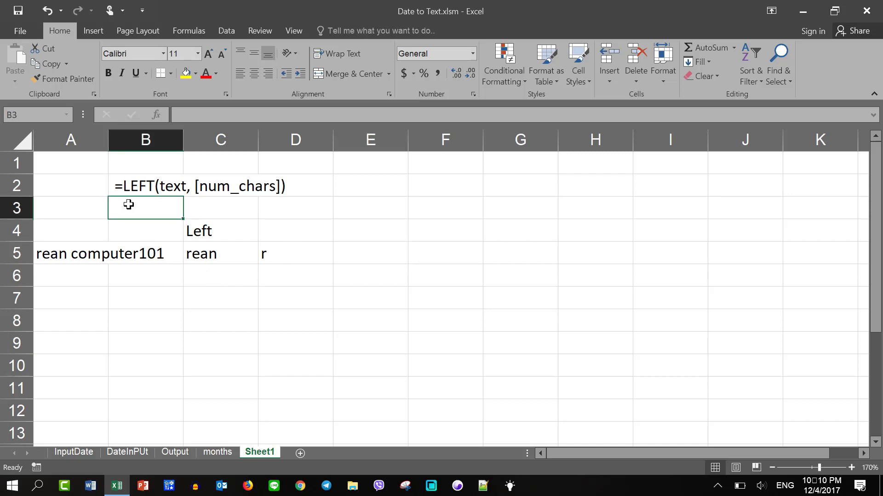
pyautogui.write('=r')
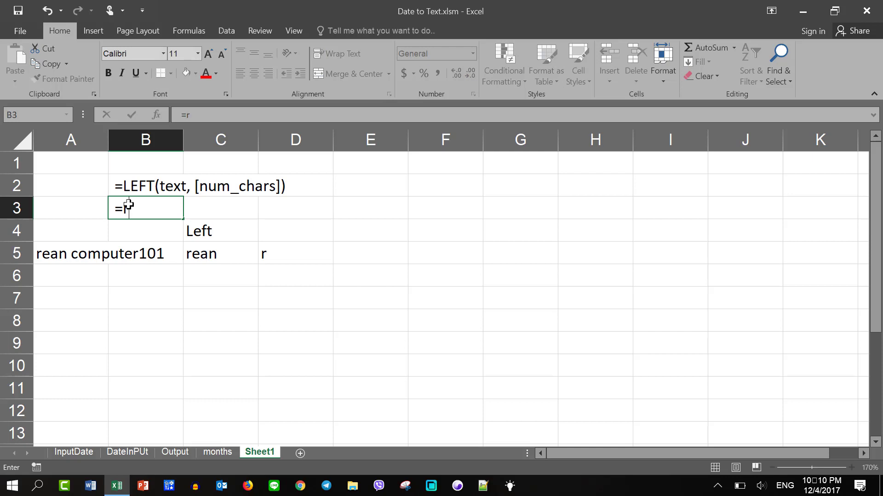
pyautogui.press('BackSpace')
pyautogui.write('RIH')
pyautogui.press('BackSpace')
pyautogui.write('GHT')
pyautogui.write('(')
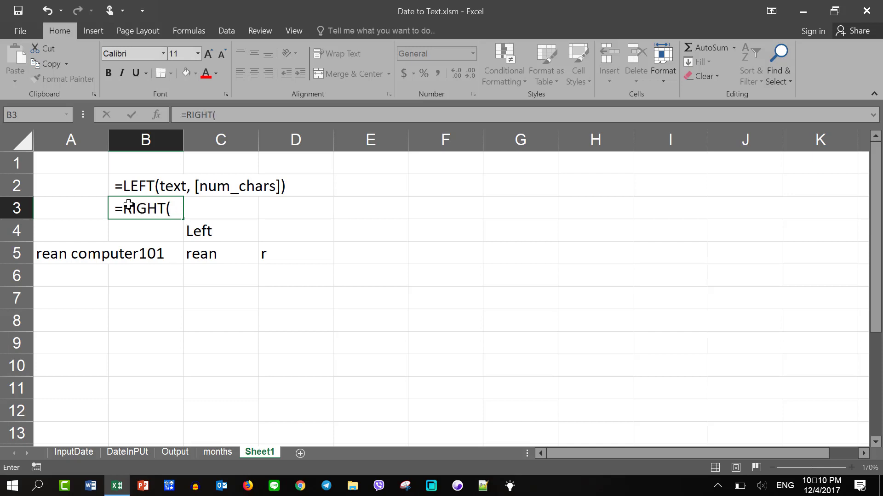
pyautogui.write('text')
pyautogui.write(', [')
pyautogui.write('num')
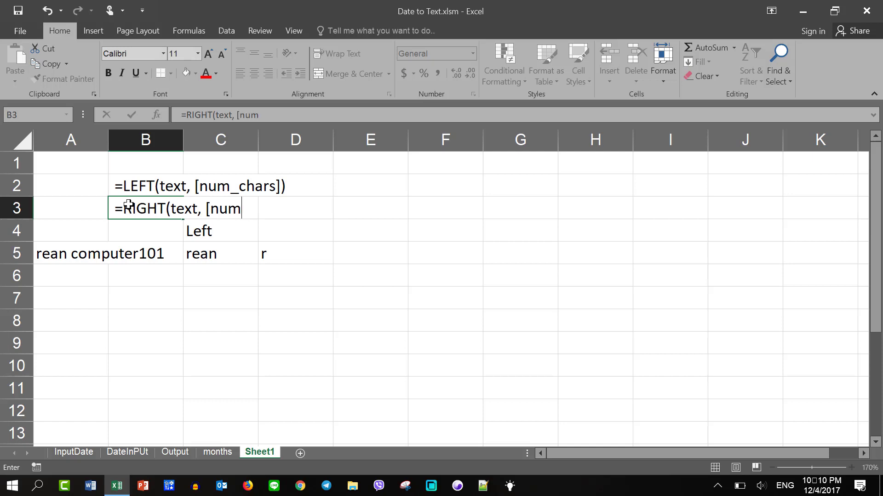
pyautogui.write('_char')
pyautogui.write('s]')
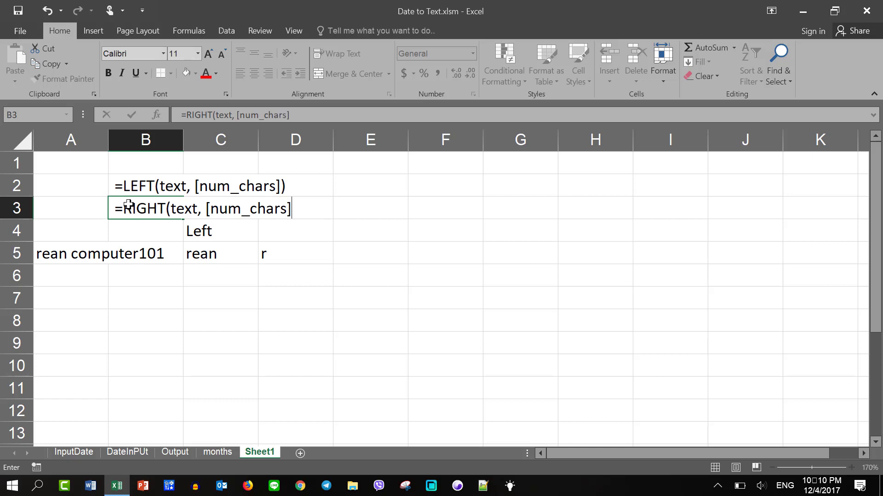
pyautogui.write(')')
pyautogui.press('Return')
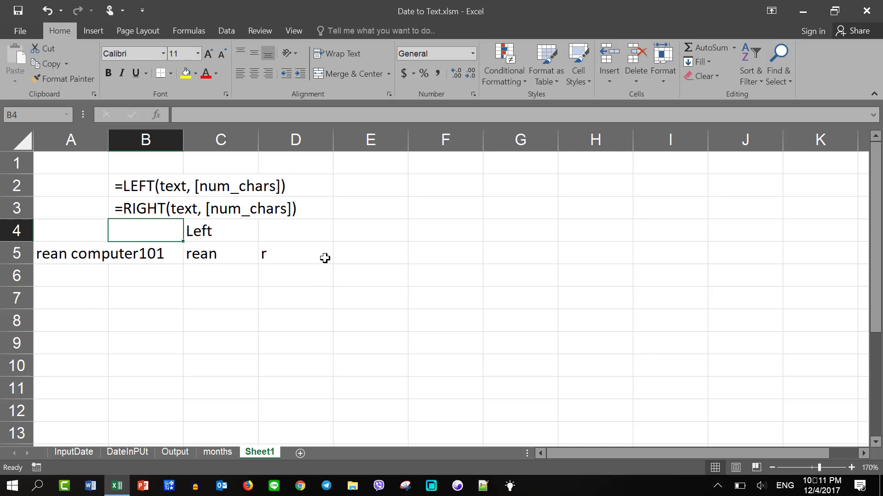
pyautogui.click(368, 232)
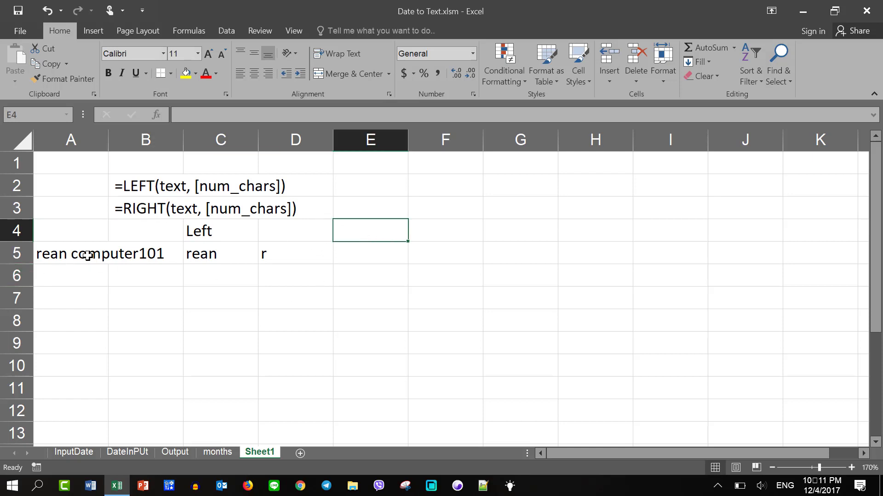
pyautogui.click(359, 249)
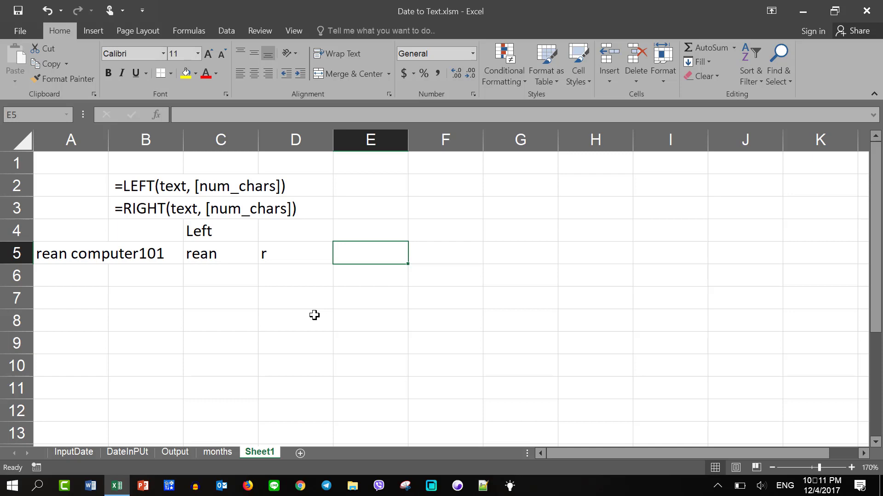
# Enter =RIGHT(A5,3) in E5, returning '101'
pyautogui.write('=ri')
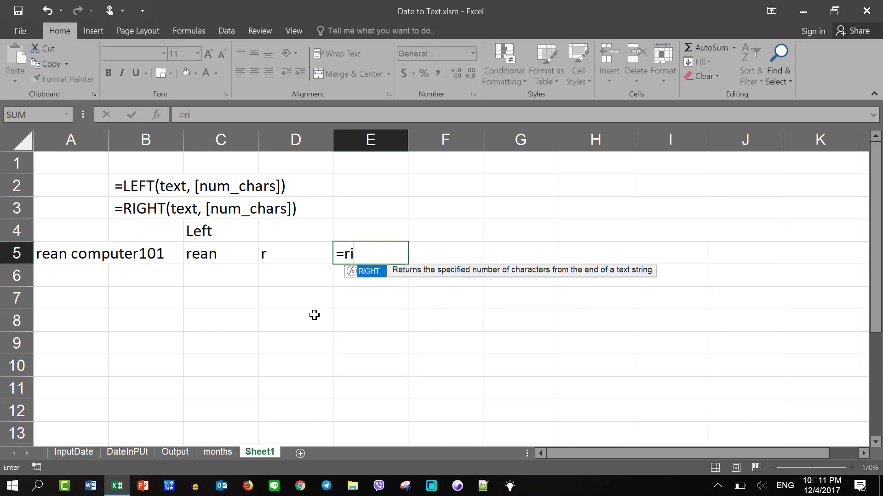
pyautogui.write('ght(')
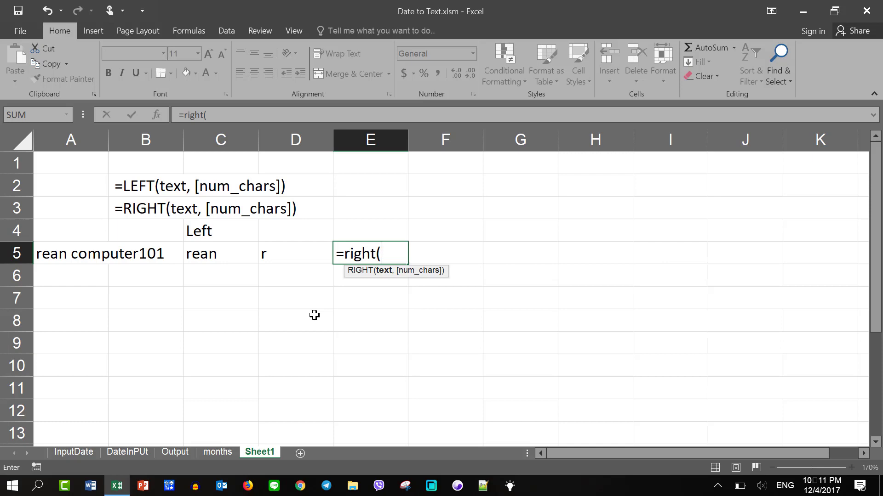
pyautogui.click(86, 255)
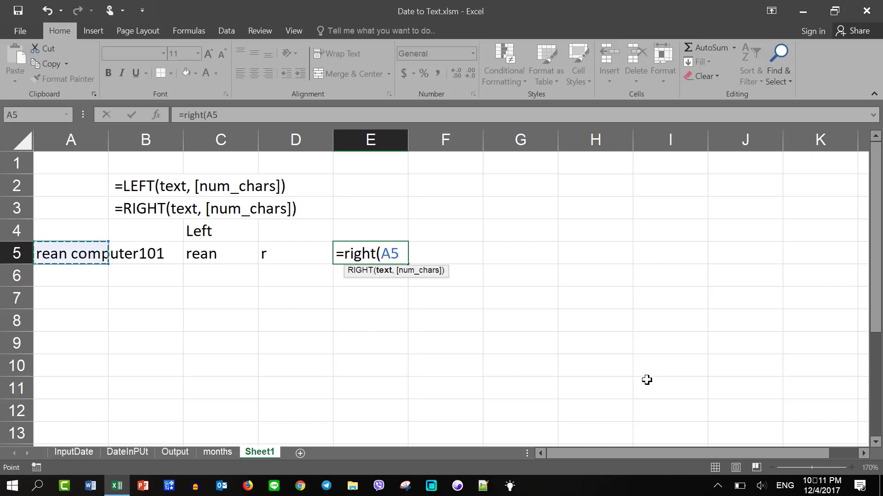
pyautogui.write(',')
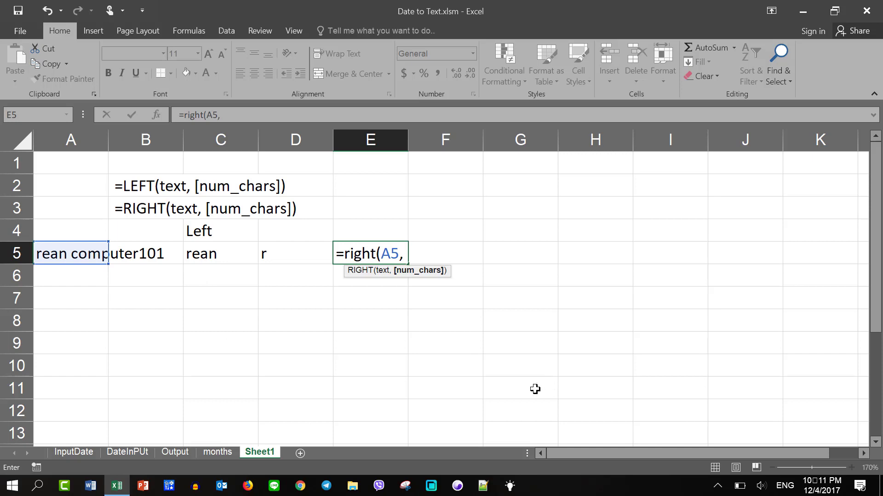
pyautogui.write('3')
pyautogui.write(')')
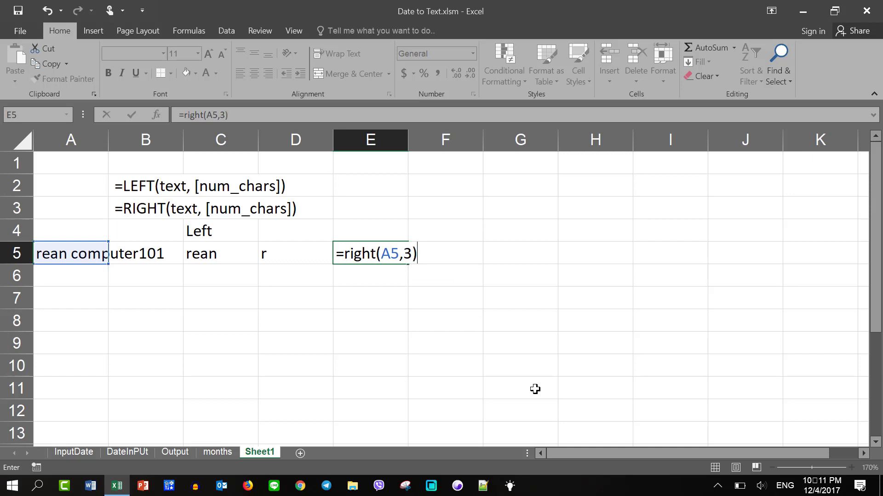
pyautogui.press('Return')
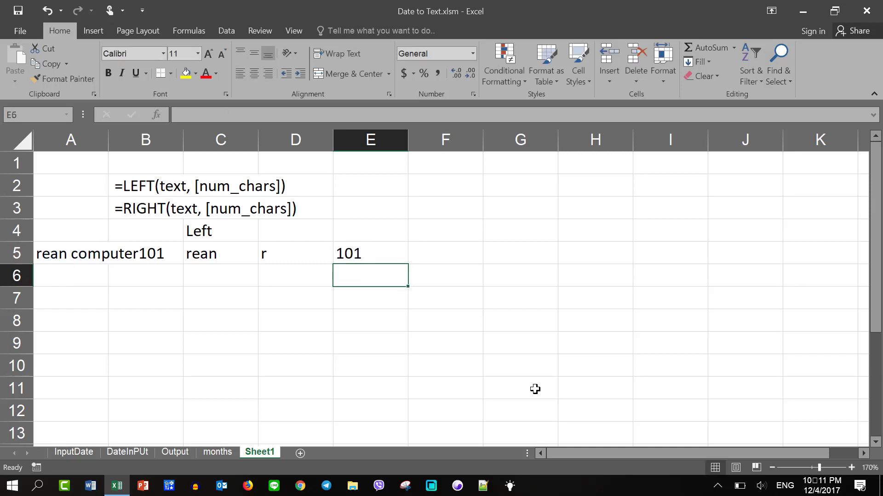
pyautogui.press('Up')
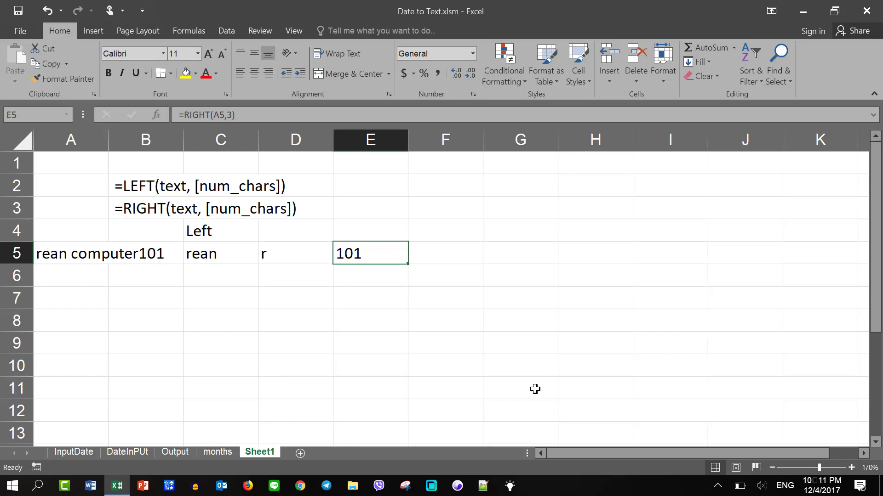
pyautogui.press('Right')
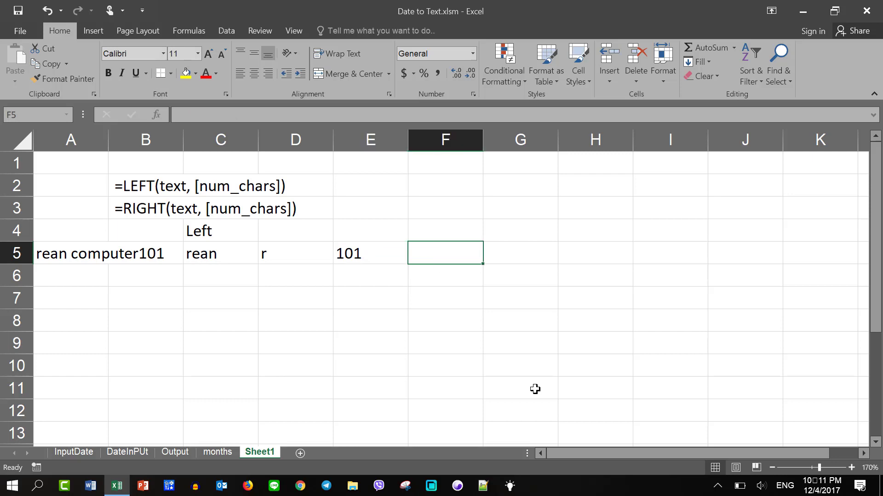
# Enter =RIGHT(A5) in F5 with only the text argument
pyautogui.write('=right')
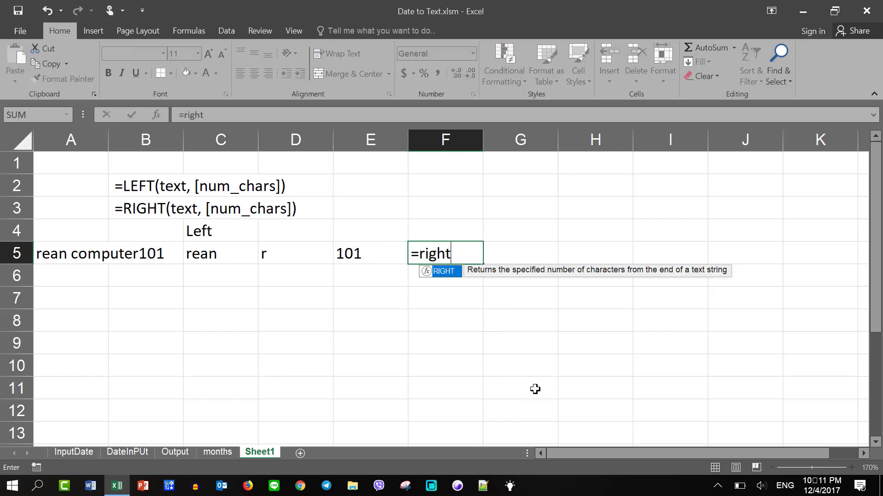
pyautogui.write('(')
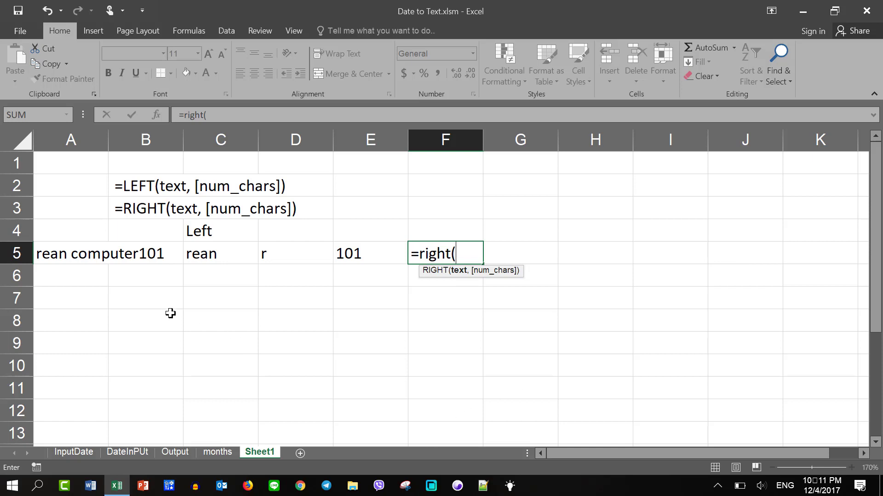
pyautogui.click(89, 258)
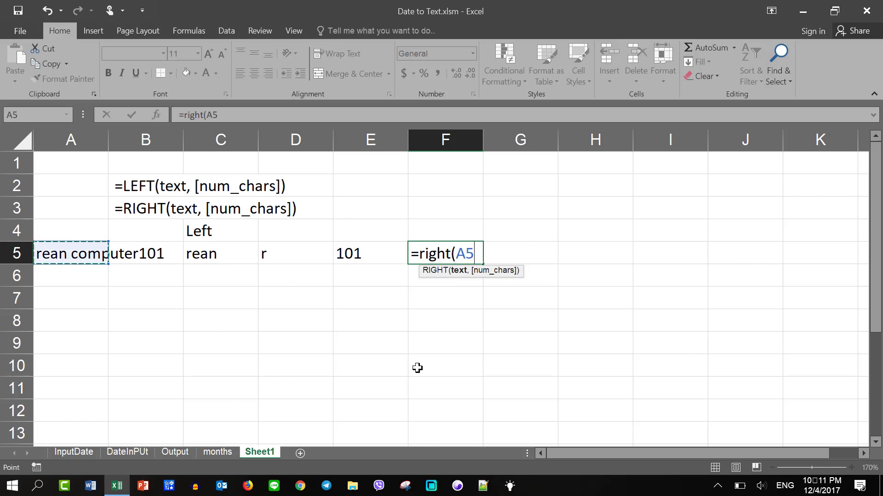
pyautogui.write(')')
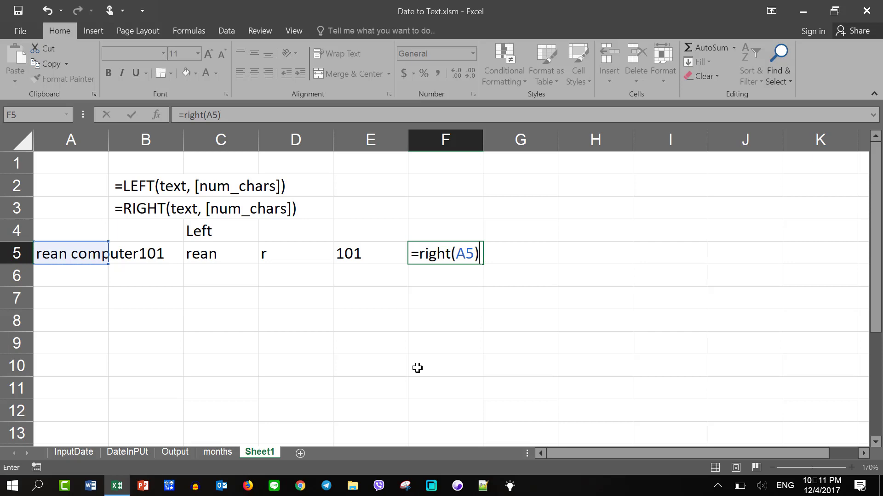
pyautogui.press('Return')
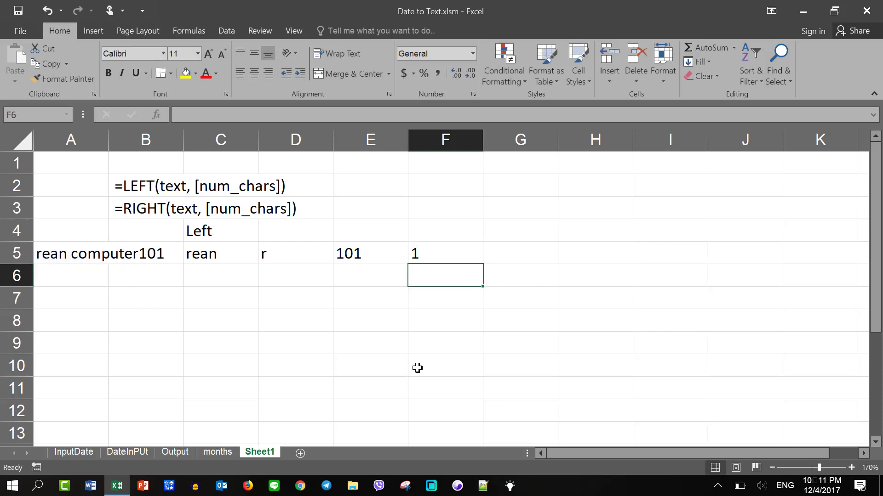
pyautogui.press('Up')
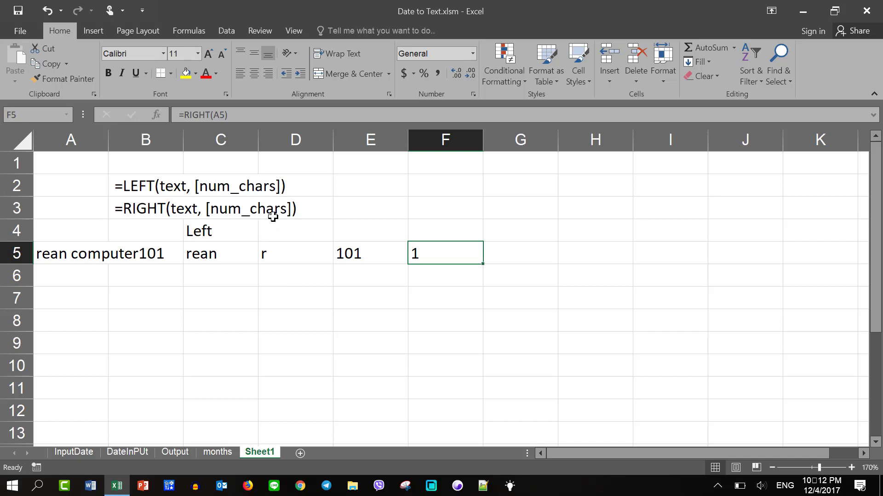
# Edit F5 to =RIGHT(A5, 1), showing '1', and clear the Left label from C4
pyautogui.doubleClick(432, 254)
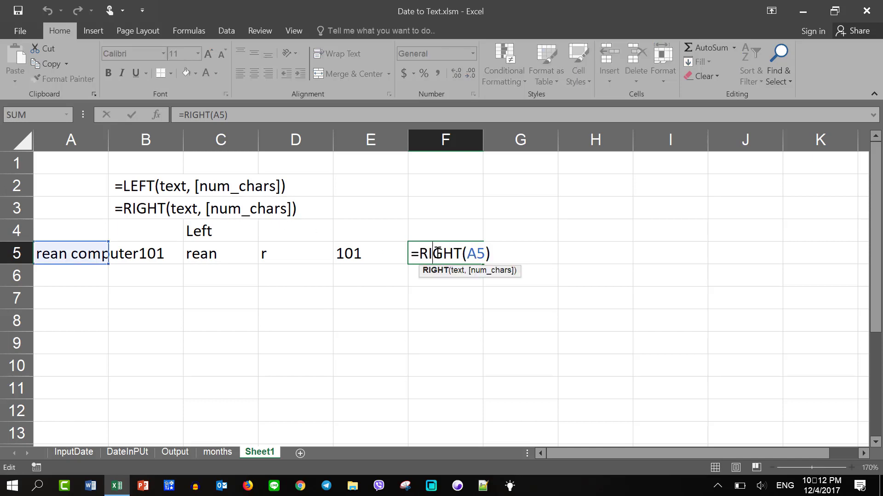
pyautogui.click(488, 252)
pyautogui.write(', ')
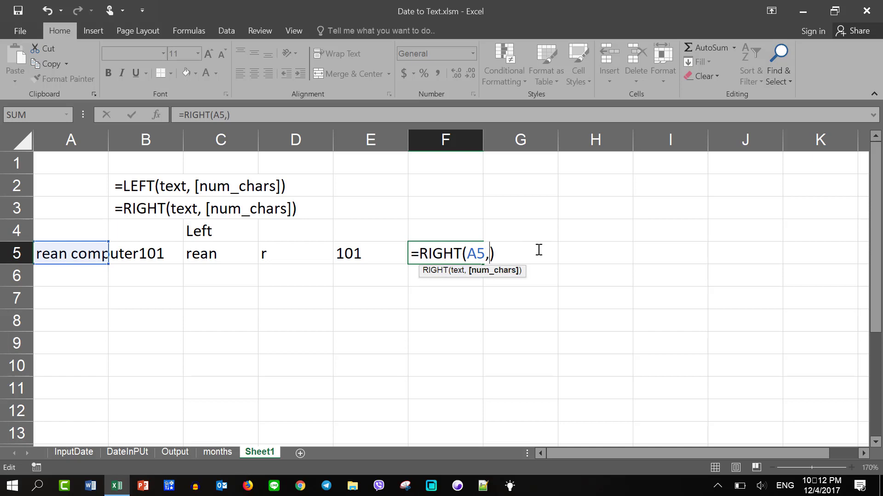
pyautogui.write('1')
pyautogui.press('Return')
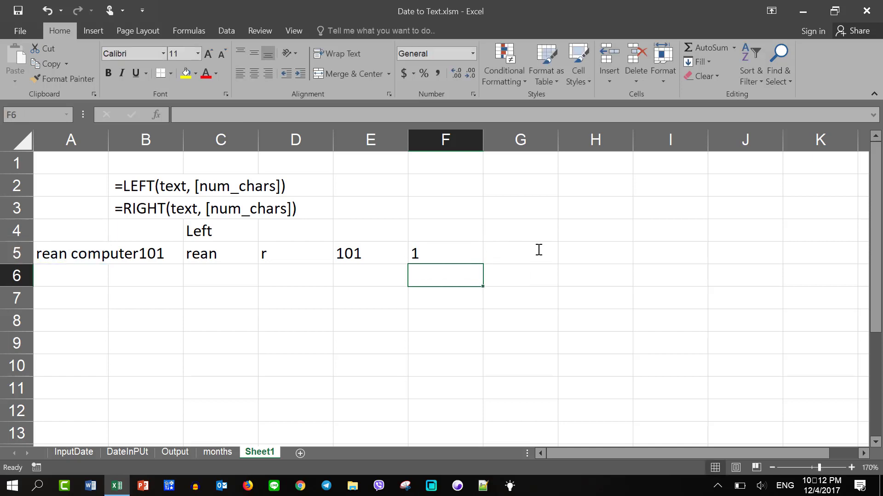
pyautogui.press('Up')
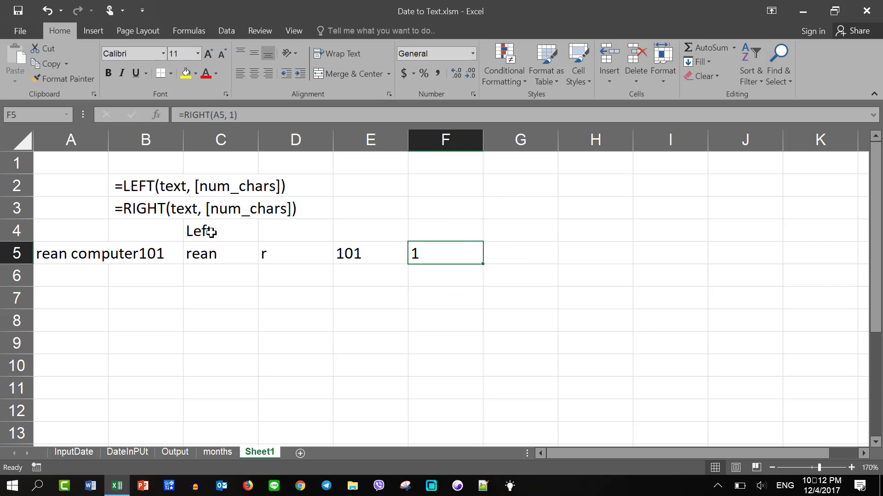
pyautogui.click(209, 233)
pyautogui.press('Delete')
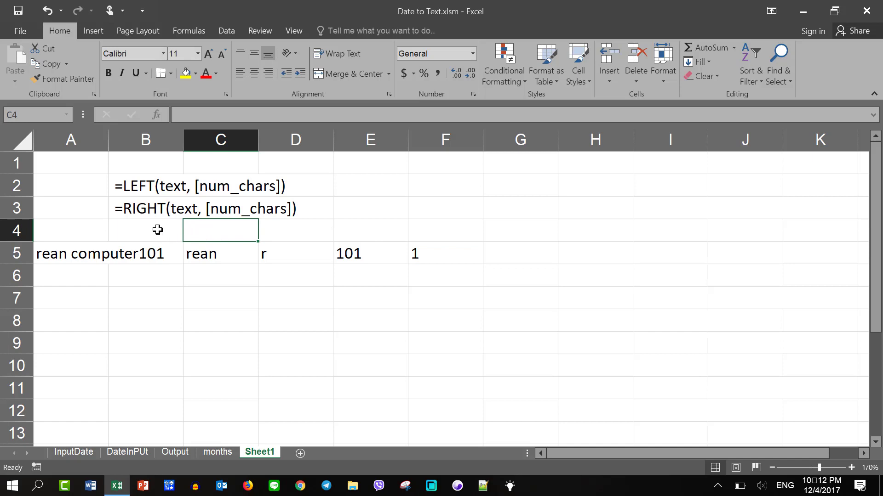
# Type the MID syntax =MID(text,Start_num, num_chars) in B4, highlighting each argument
pyautogui.click(159, 230)
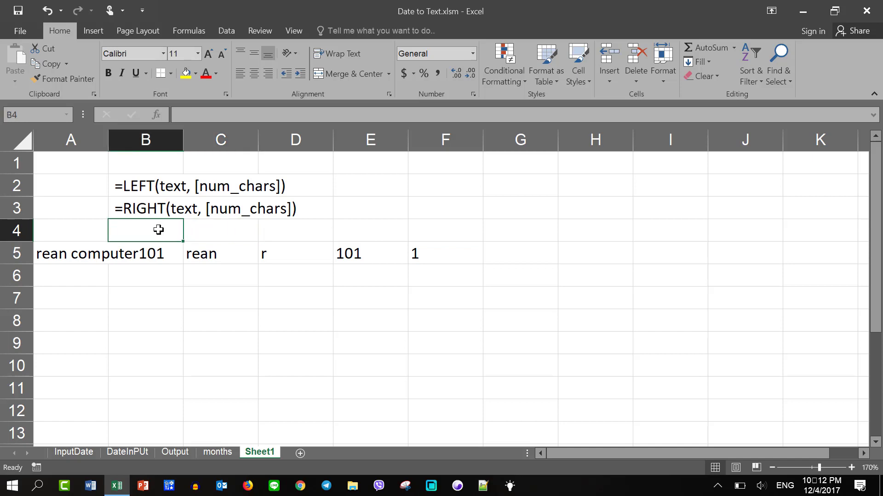
pyautogui.write('=')
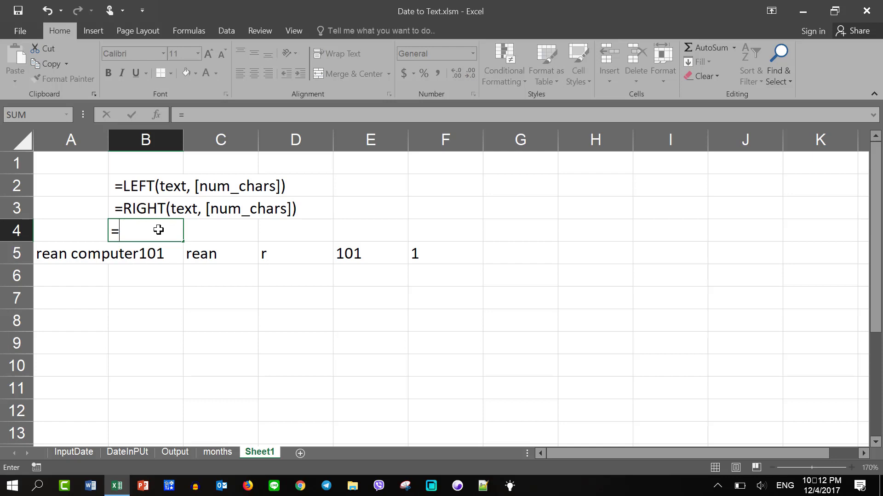
pyautogui.write('mi')
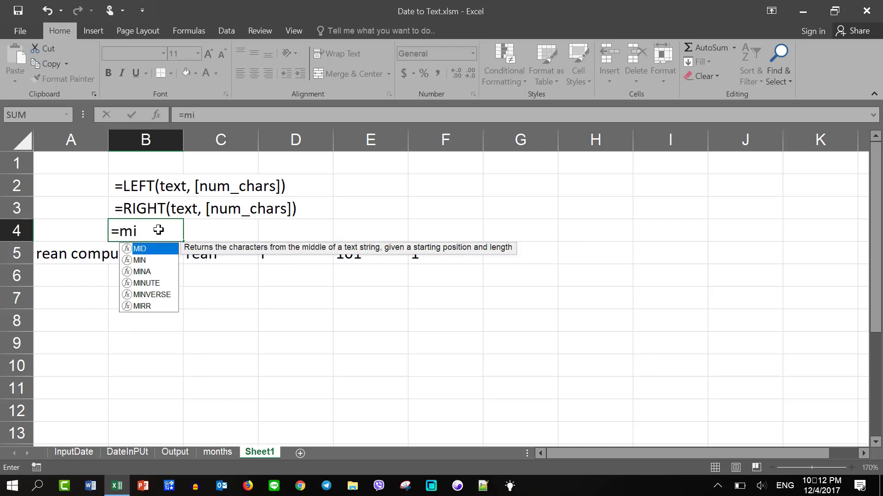
pyautogui.press('BackSpace')
pyautogui.press('BackSpace')
pyautogui.write('Mi')
pyautogui.press('BackSpace')
pyautogui.write('ID')
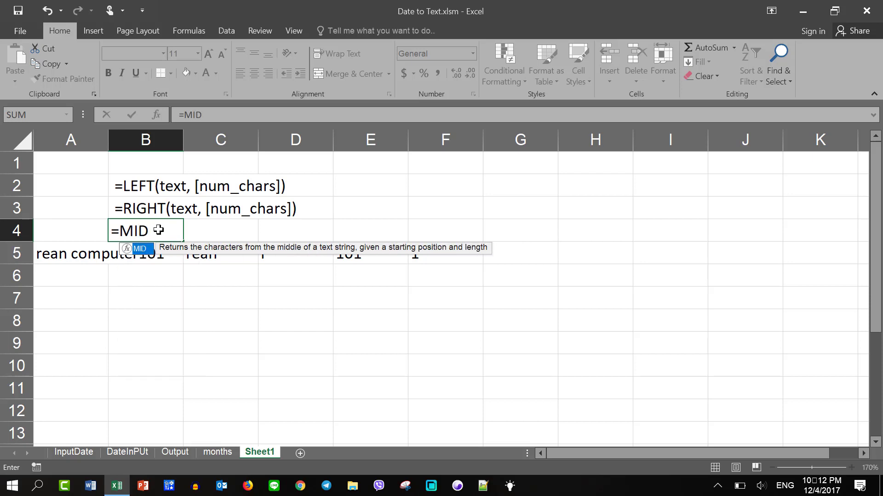
pyautogui.write('(')
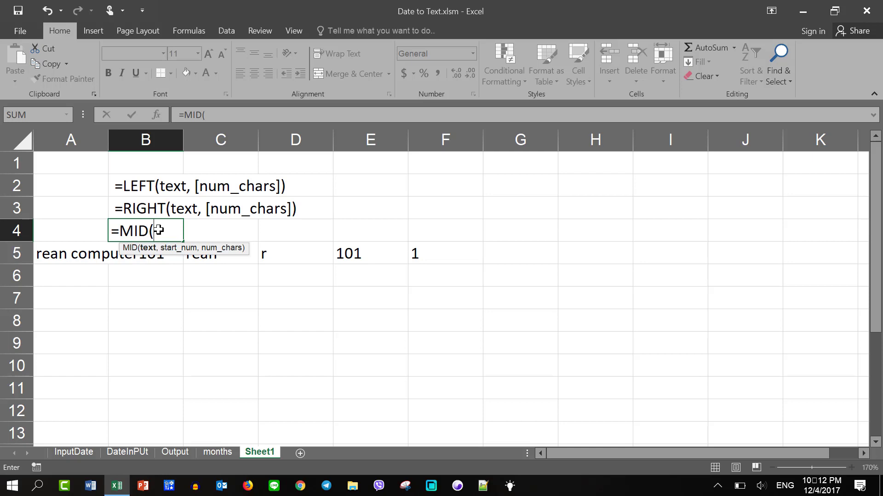
pyautogui.write('text,')
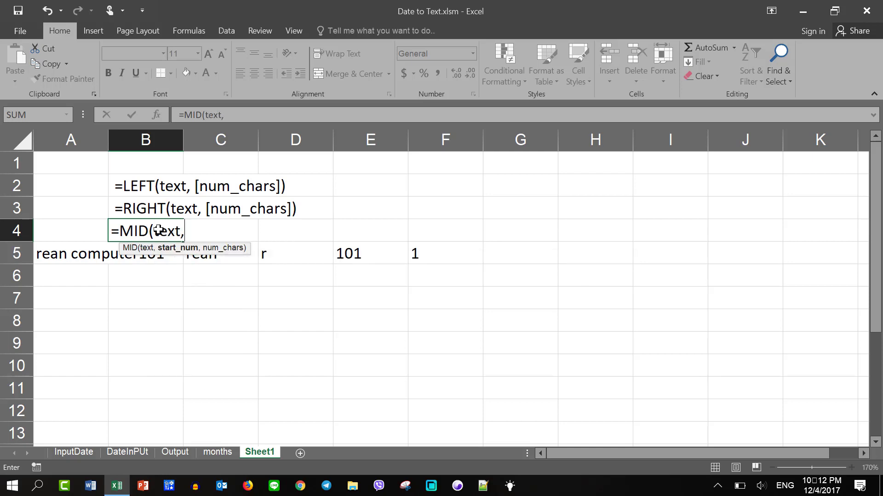
pyautogui.write('Start')
pyautogui.write('_nu')
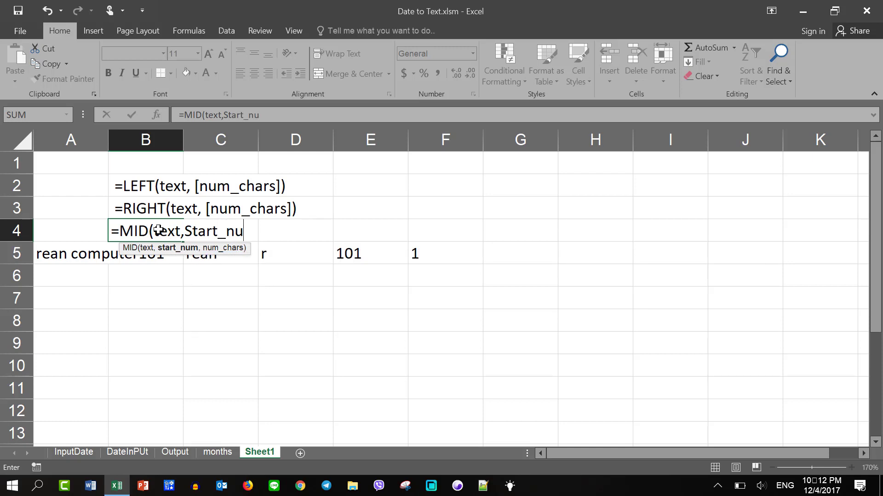
pyautogui.write('m,')
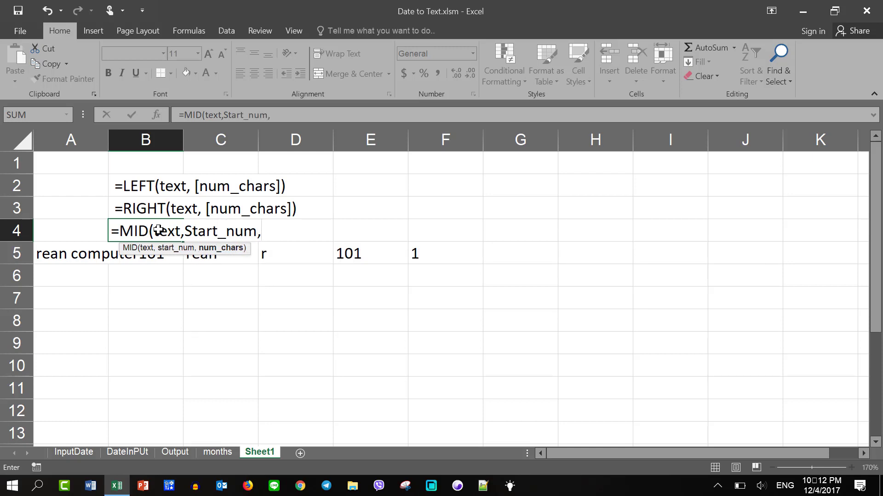
pyautogui.write(' num')
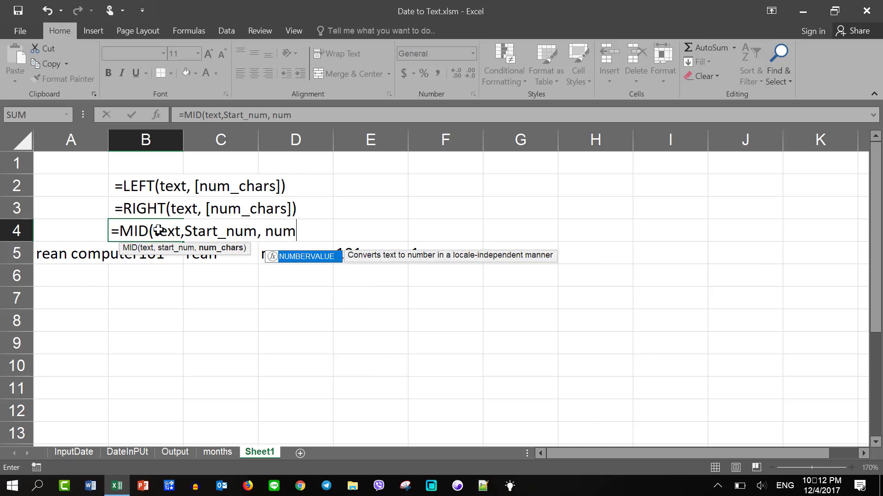
pyautogui.write('_char')
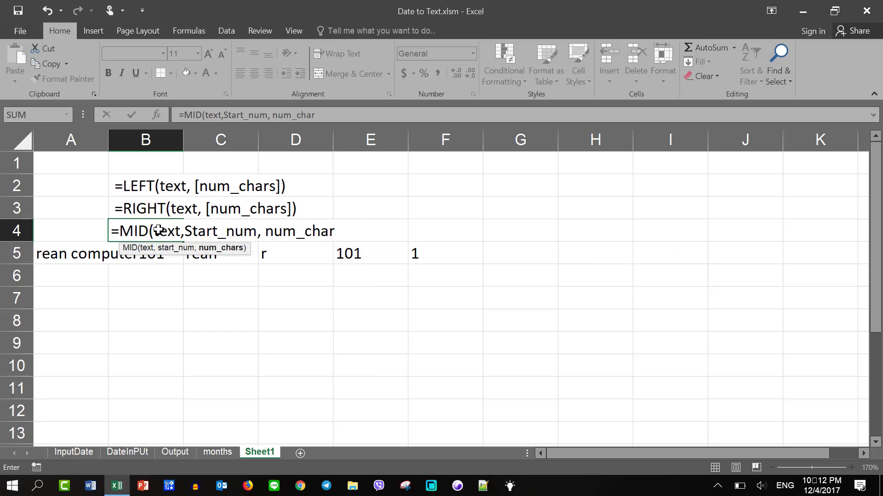
pyautogui.write('s)')
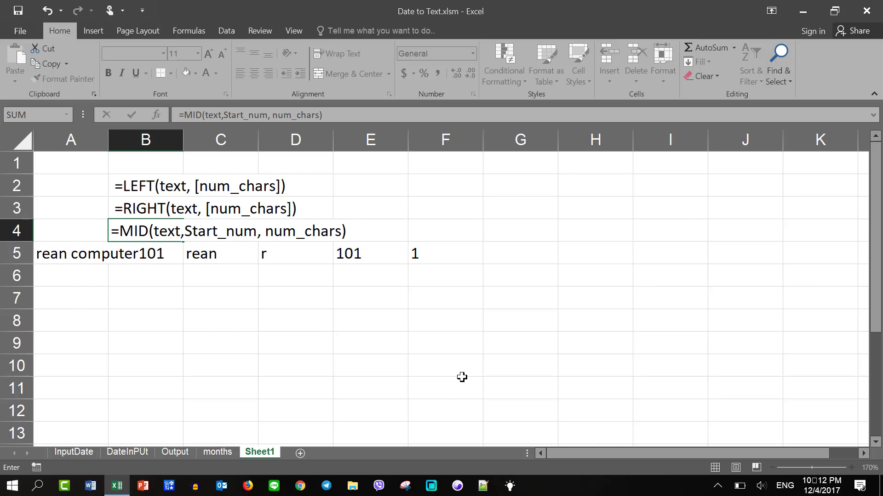
pyautogui.doubleClick(162, 231)
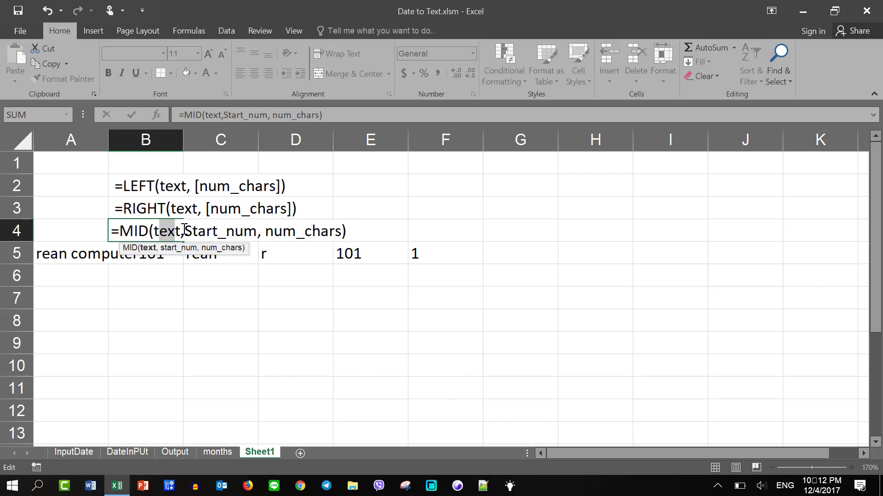
pyautogui.moveTo(184, 231); pyautogui.dragTo(274, 236)
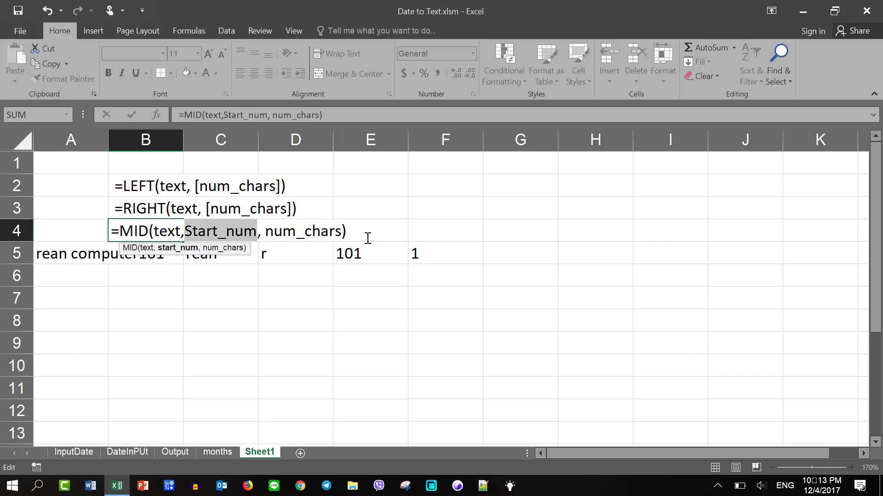
pyautogui.moveTo(267, 232); pyautogui.dragTo(342, 232)
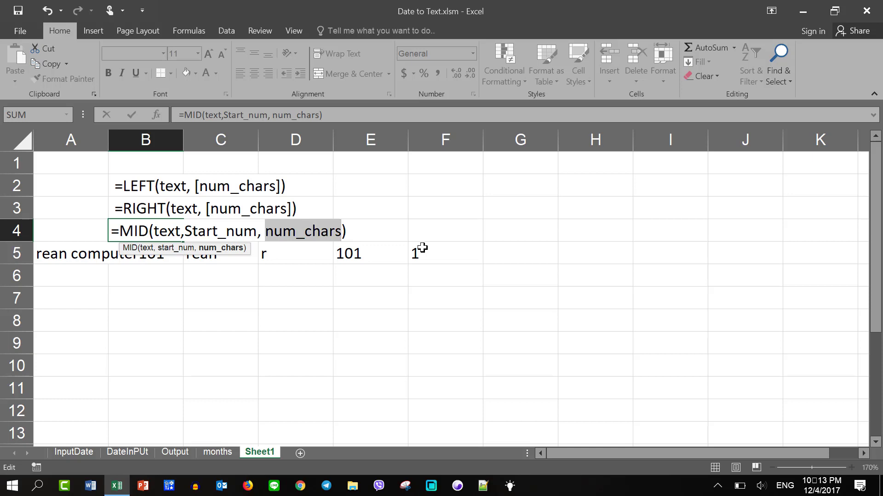
pyautogui.press('Return')
# Reopen B4 and keep the MID syntax displayed as plain text
pyautogui.press('Up')
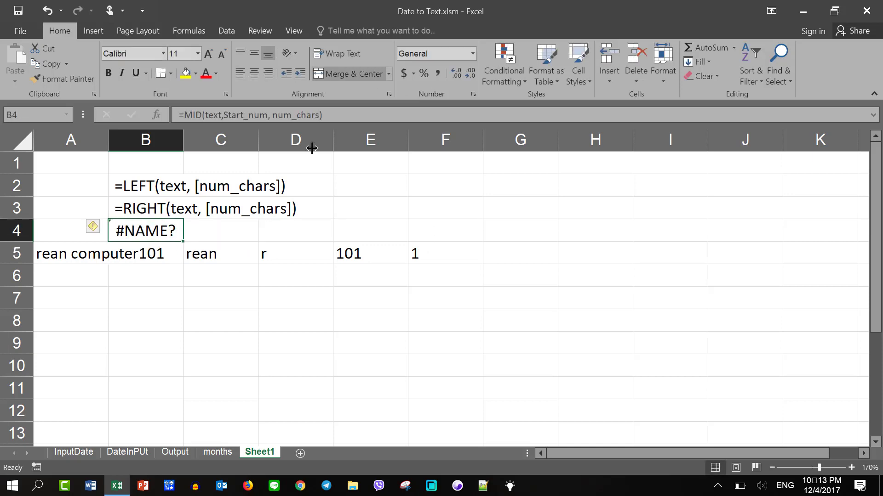
pyautogui.doubleClick(124, 230)
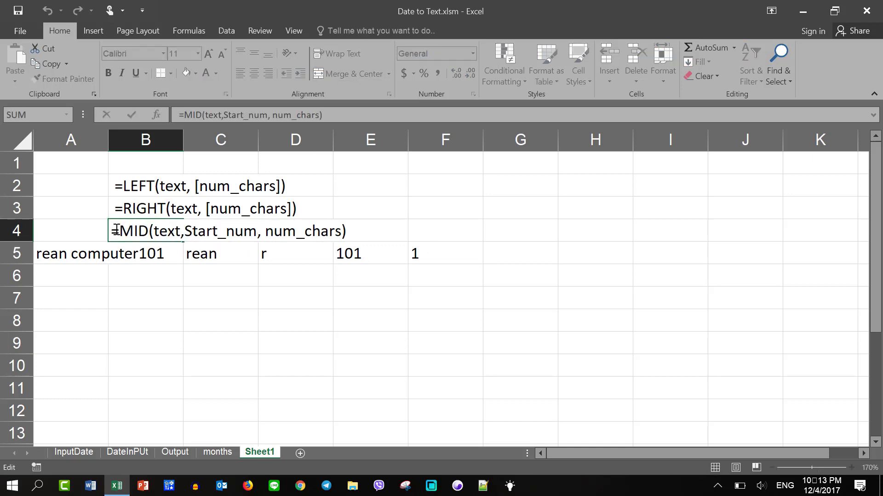
pyautogui.click(149, 230)
pyautogui.press('Escape')
pyautogui.click(266, 294)
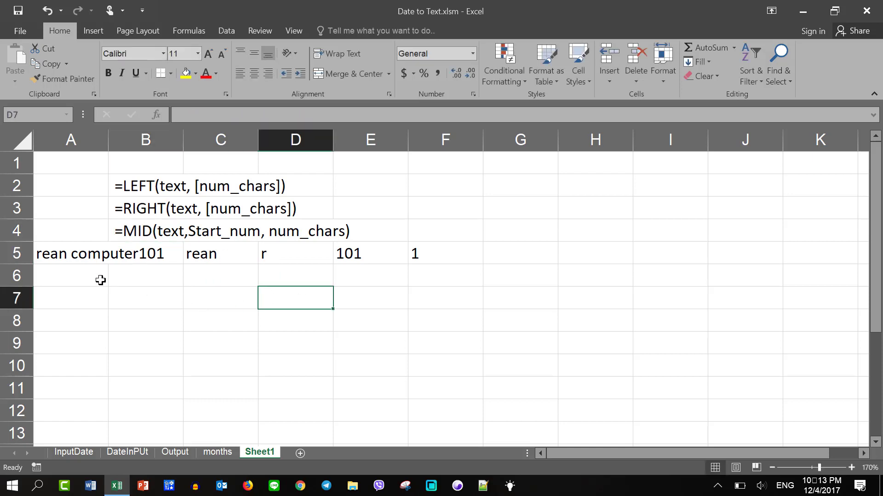
# Fill A5 down so A6 holds rean computer102, and widen column A to fit it
pyautogui.click(69, 258)
pyautogui.moveTo(105, 269); pyautogui.dragTo(106, 292)
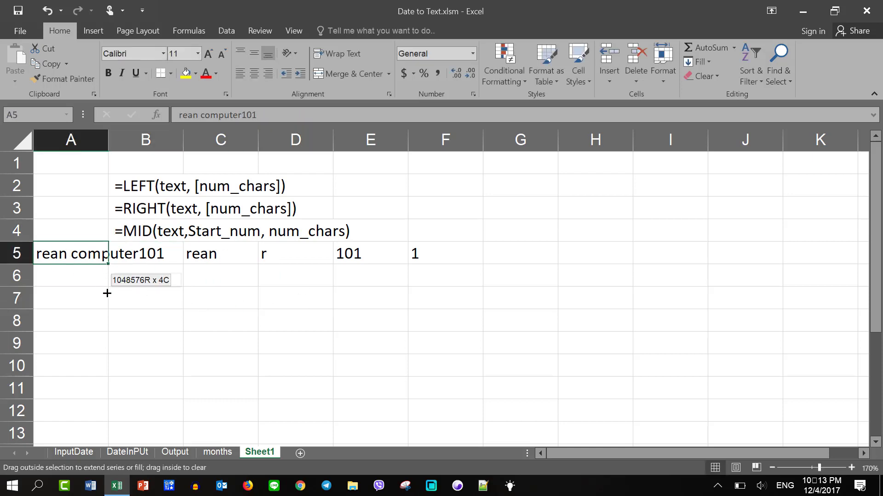
pyautogui.click(216, 281)
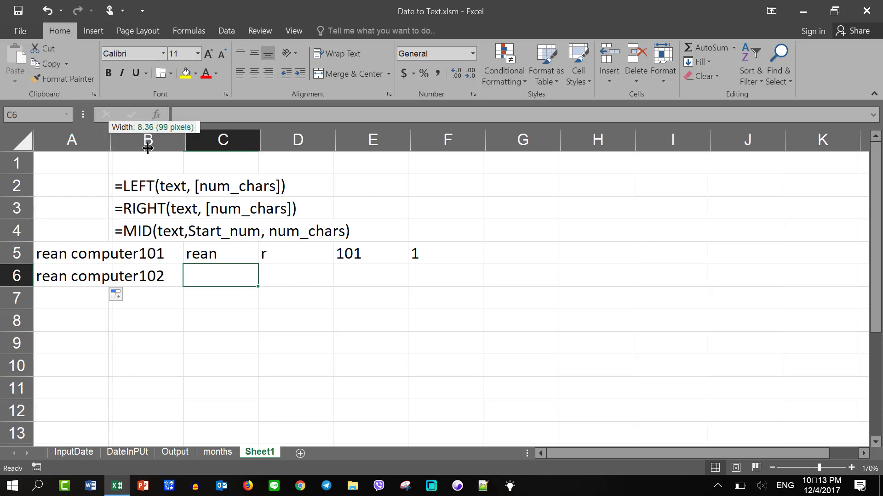
pyautogui.moveTo(109, 139); pyautogui.dragTo(180, 140)
# Enter =MID(A6,6,8) in B6 to extract "computer" from A6
pyautogui.click(211, 273)
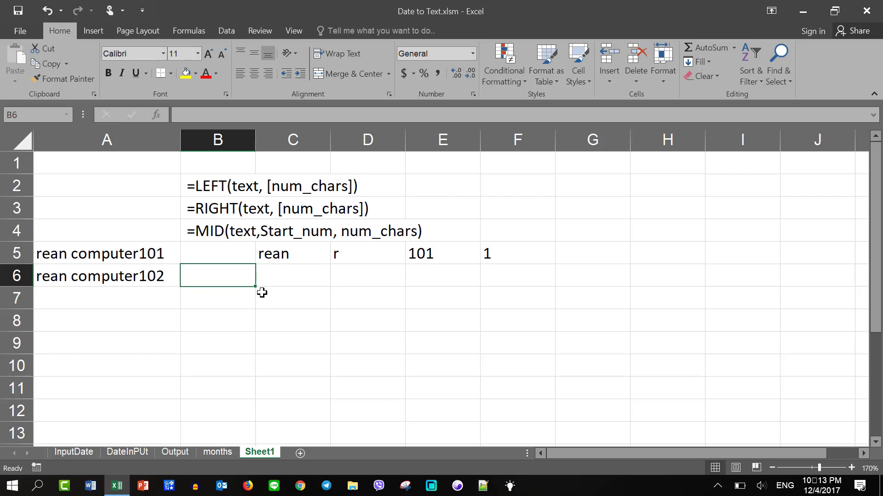
pyautogui.write('=')
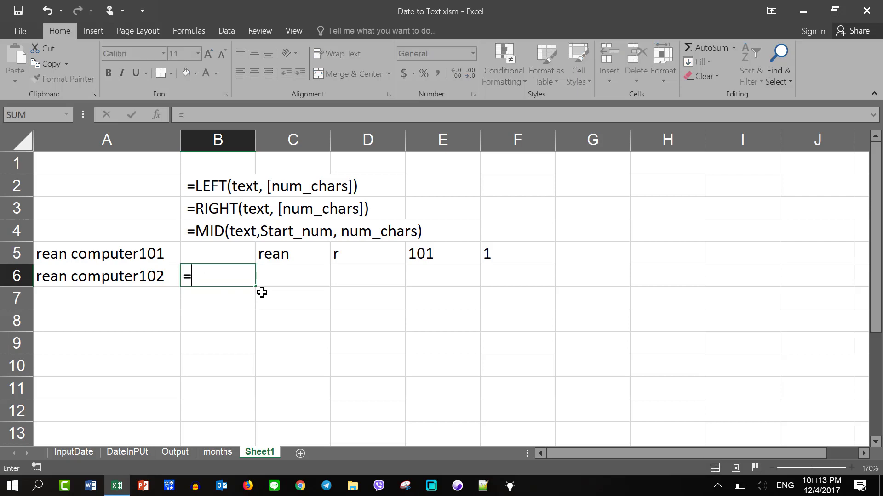
pyautogui.write('m')
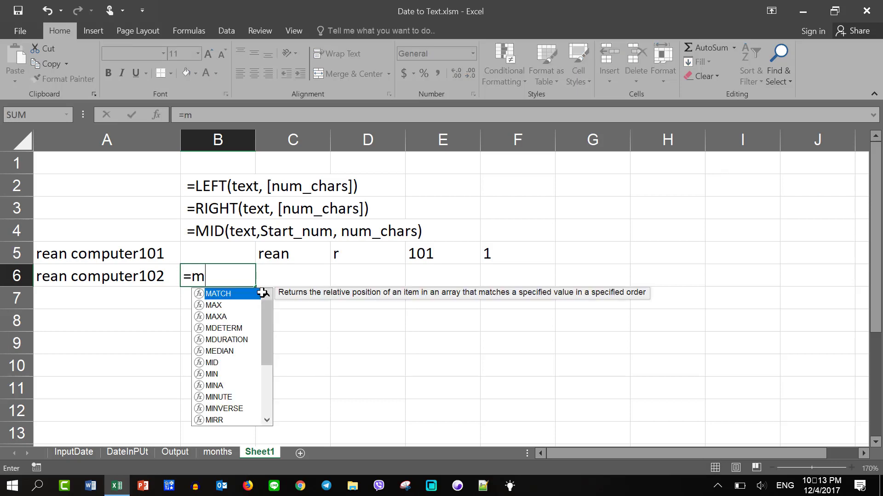
pyautogui.write('in')
pyautogui.press('BackSpace')
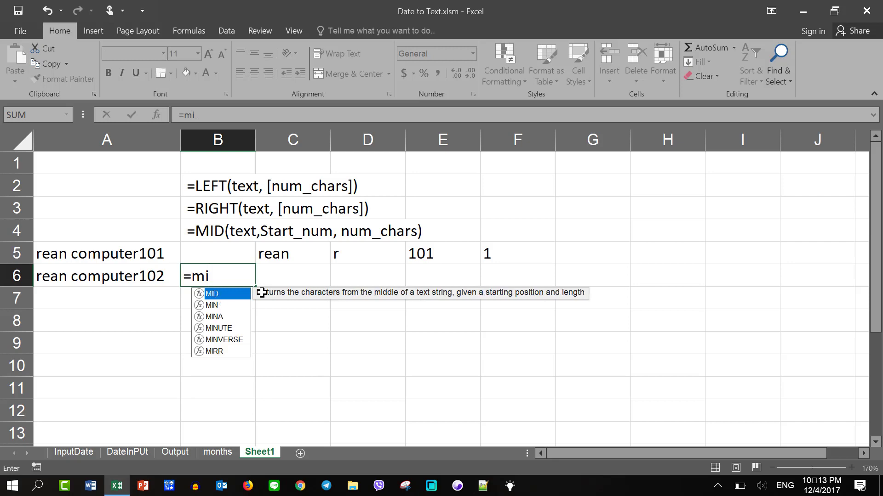
pyautogui.write('d(')
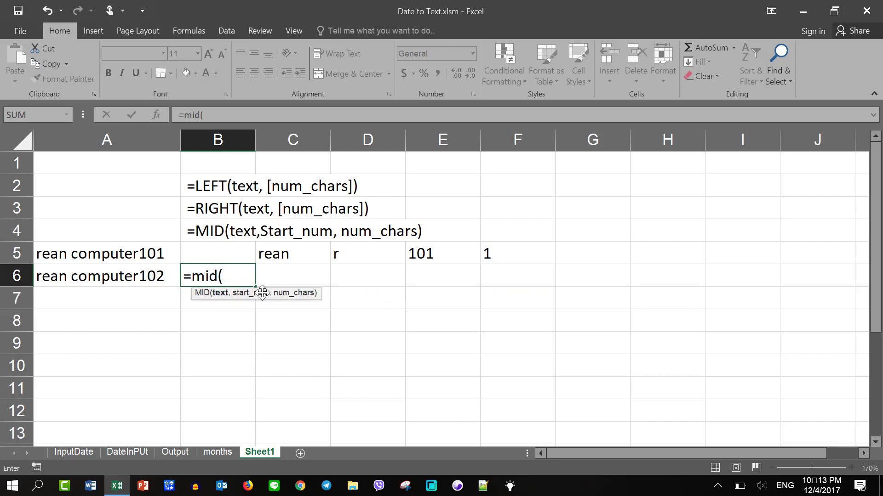
pyautogui.click(84, 274)
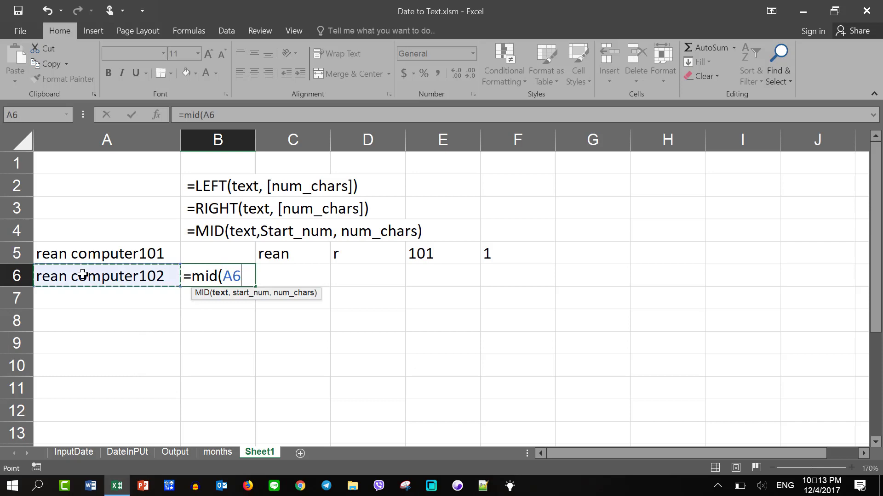
pyautogui.write(',6')
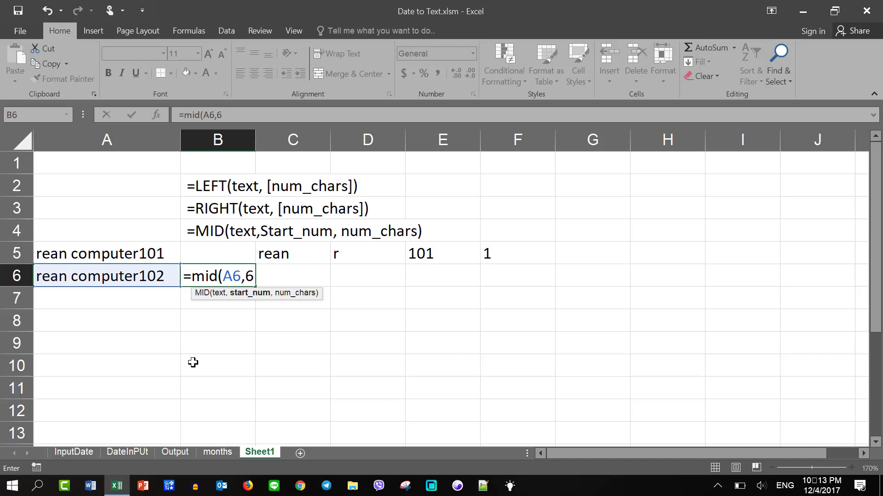
pyautogui.write(',')
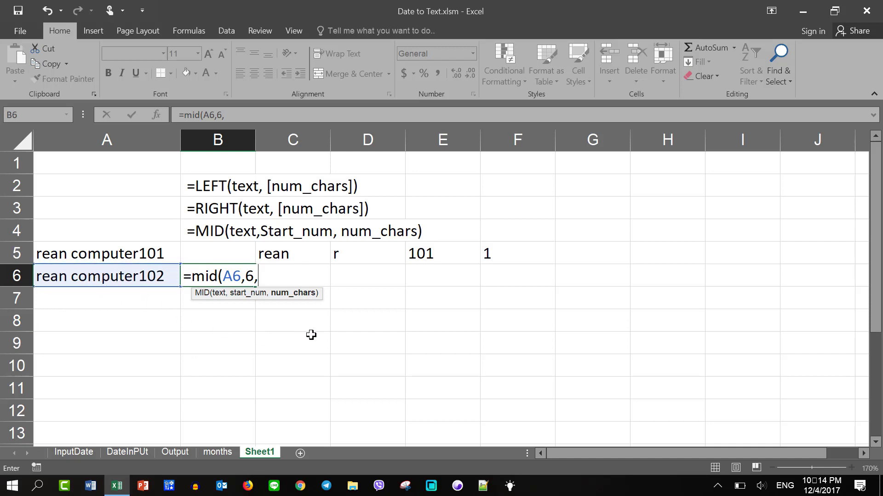
pyautogui.write('8')
pyautogui.write(')')
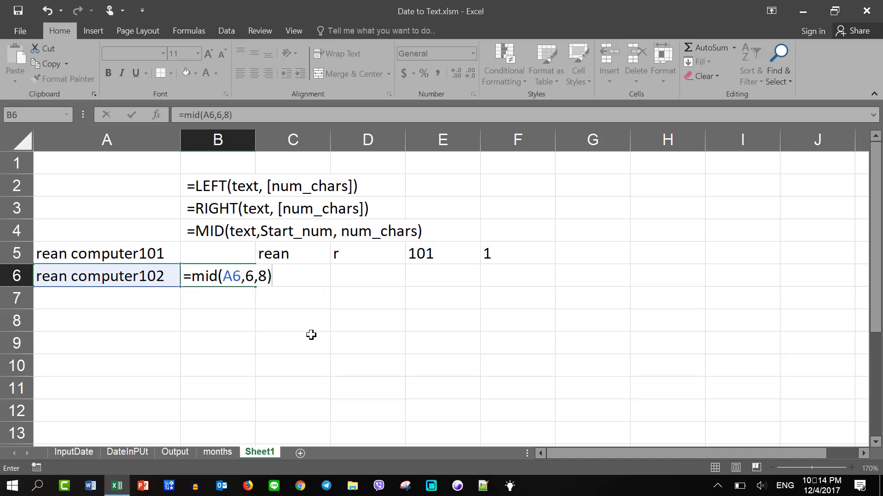
pyautogui.click(249, 277)
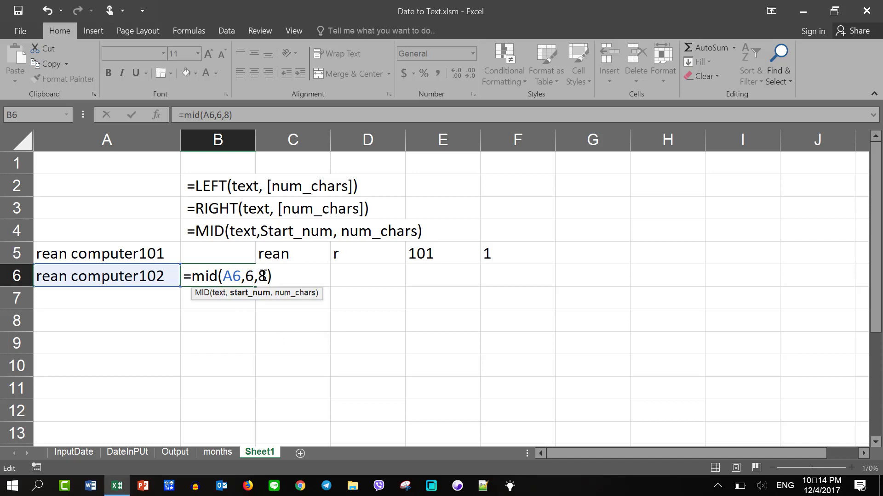
pyautogui.moveTo(257, 277); pyautogui.dragTo(272, 277)
pyautogui.click(285, 278)
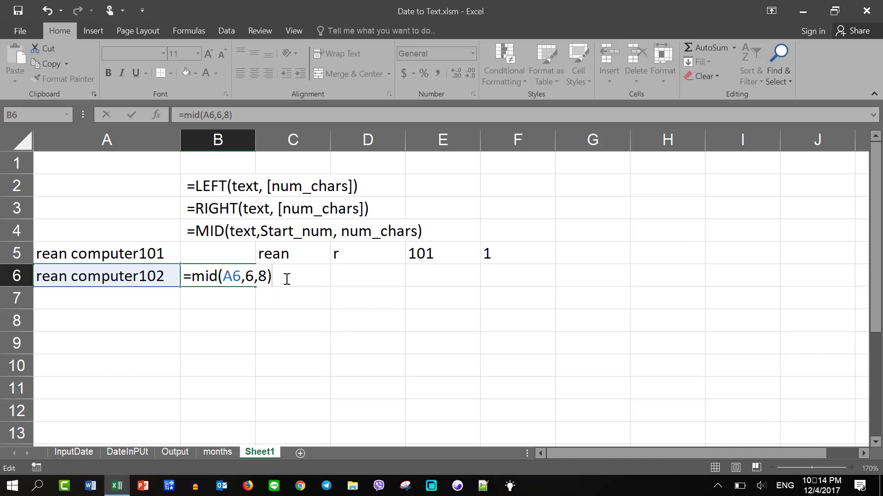
pyautogui.press('Return')
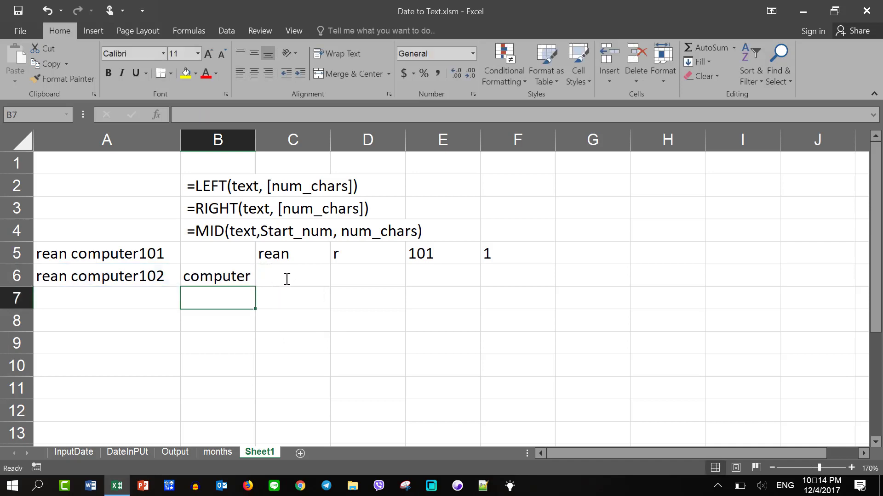
pyautogui.press('Up')
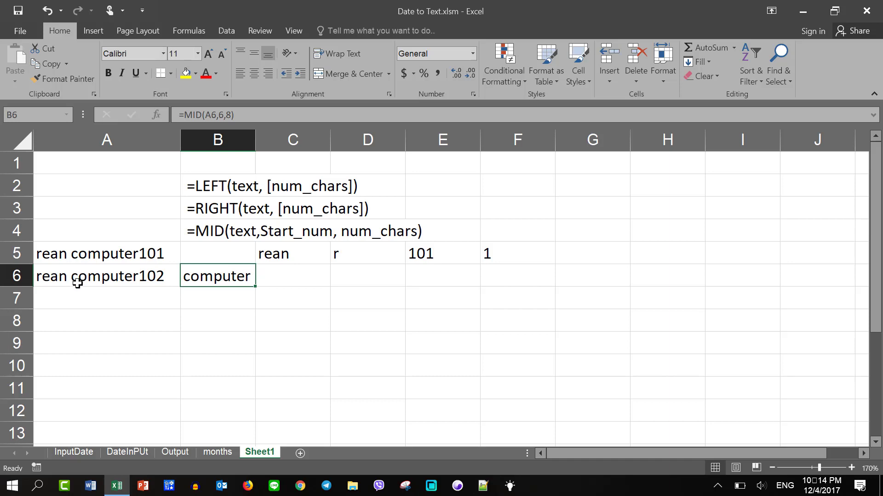
# Enter =MID(A6,0, 4) in C6, which returns #VALUE! because the start is 0
pyautogui.click(309, 277)
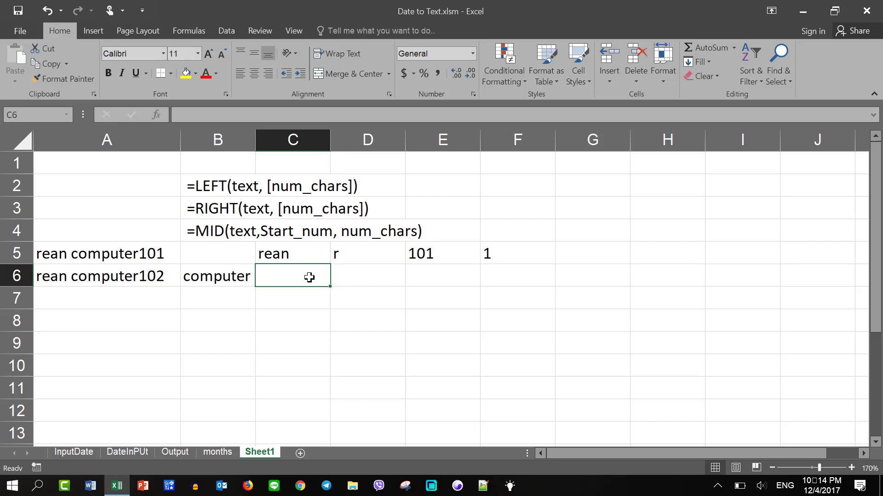
pyautogui.write('mi')
pyautogui.press('BackSpace')
pyautogui.press('BackSpace')
pyautogui.write('=')
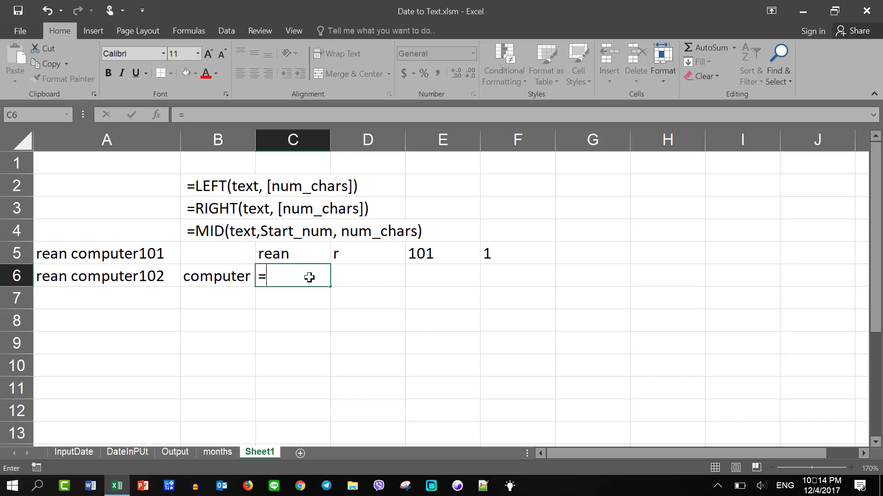
pyautogui.write('min')
pyautogui.press('BackSpace')
pyautogui.write('d')
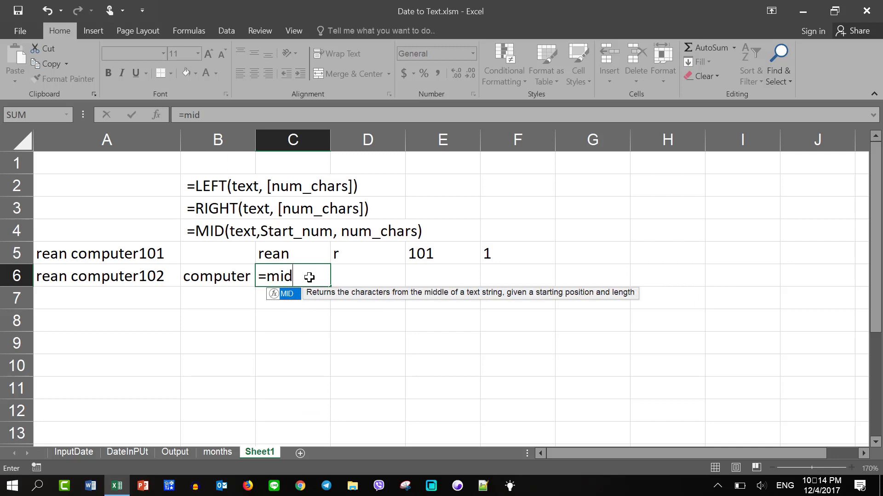
pyautogui.write('(')
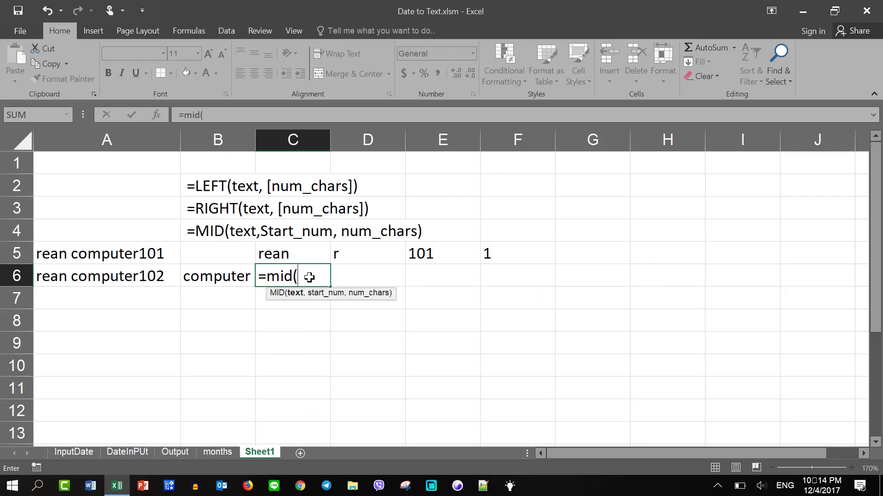
pyautogui.click(64, 277)
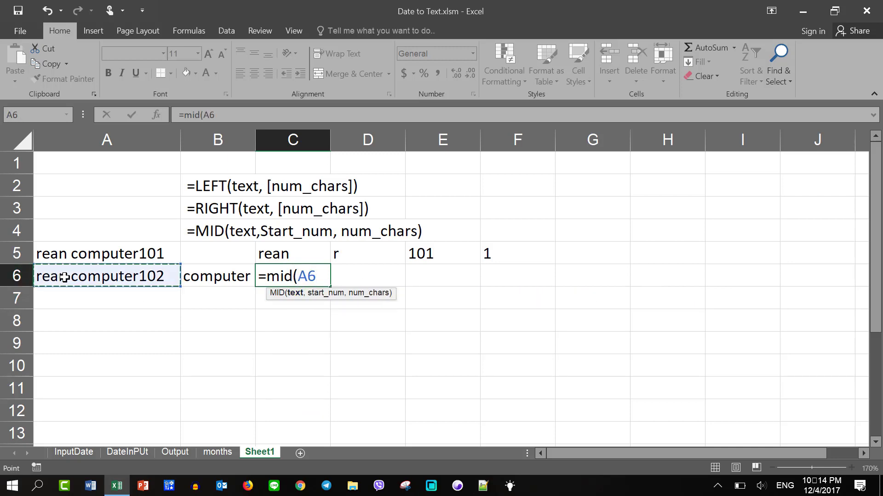
pyautogui.write(',')
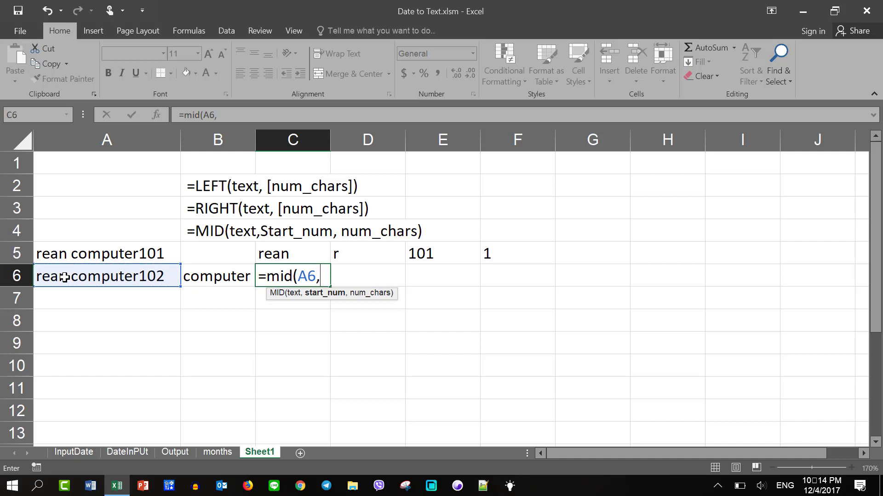
pyautogui.write('0')
pyautogui.write(',')
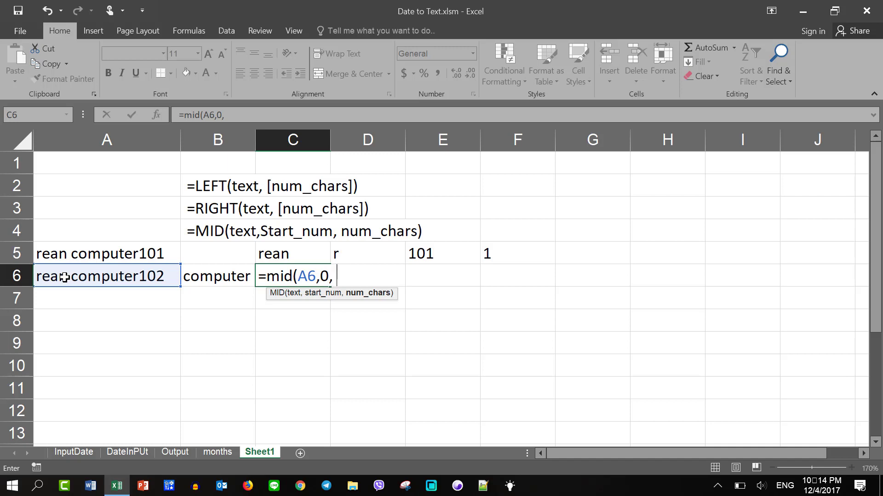
pyautogui.write(' 4')
pyautogui.write(')')
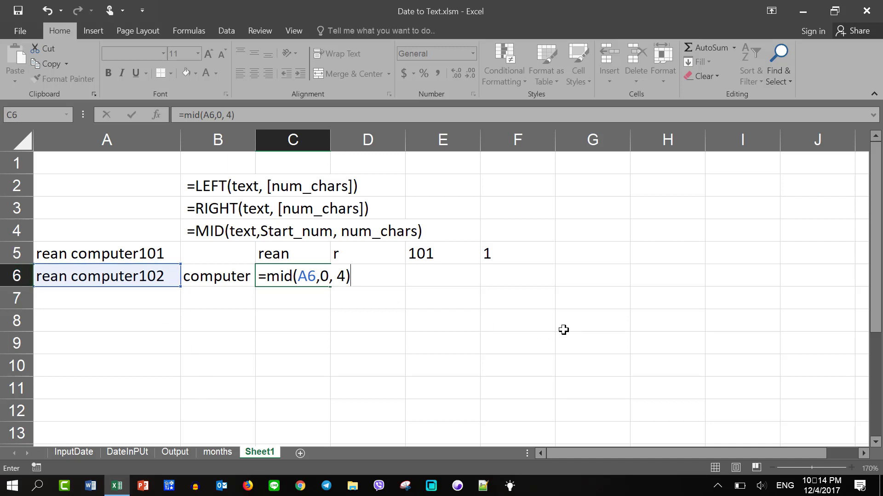
pyautogui.press('Return')
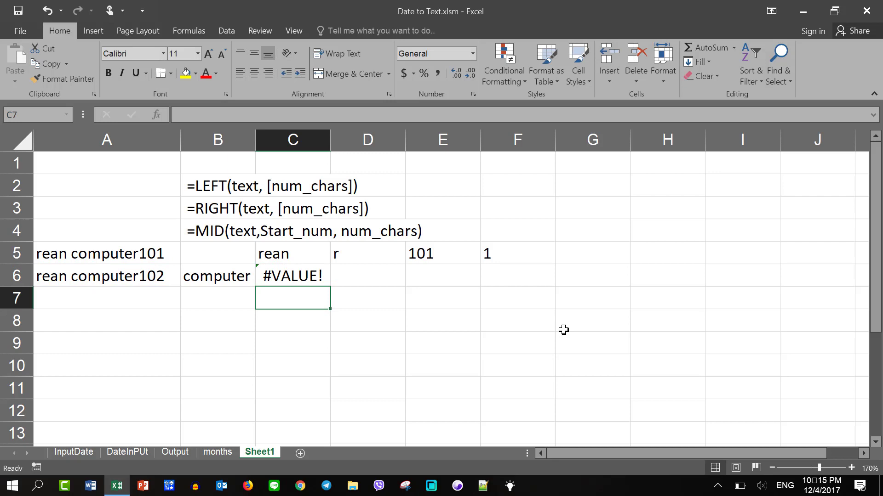
# Change C6's start position from 0 to 1, so =MID(A6,1, 4) returns rean
pyautogui.click(302, 271)
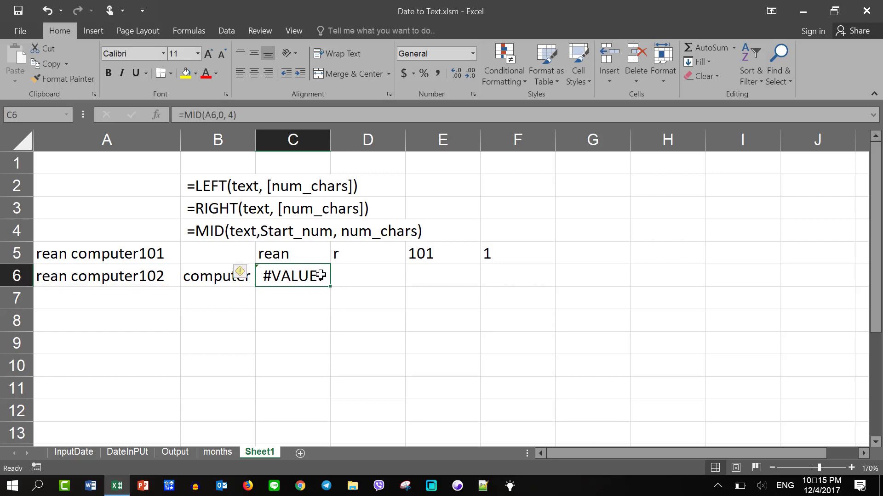
pyautogui.doubleClick(320, 275)
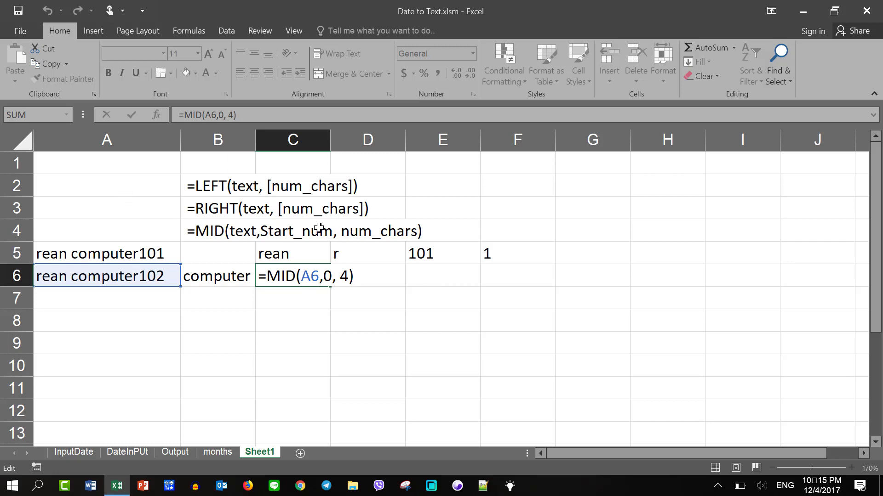
pyautogui.doubleClick(327, 277)
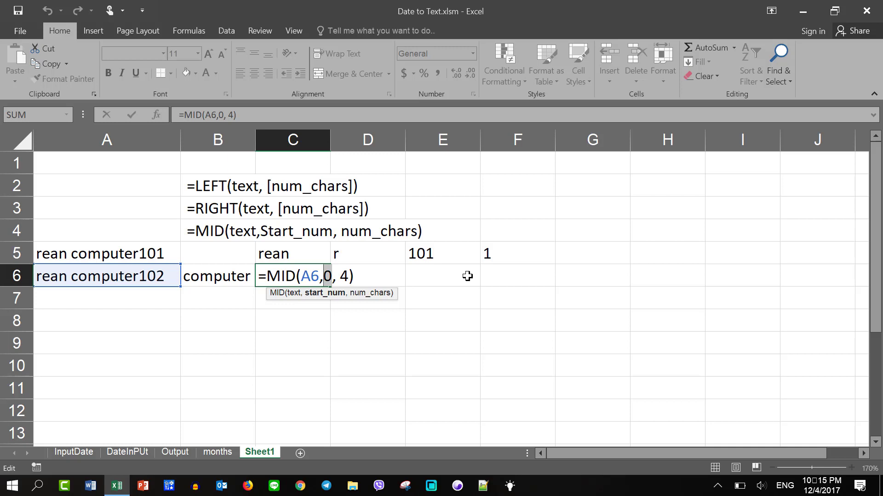
pyautogui.write('1')
pyautogui.press('Return')
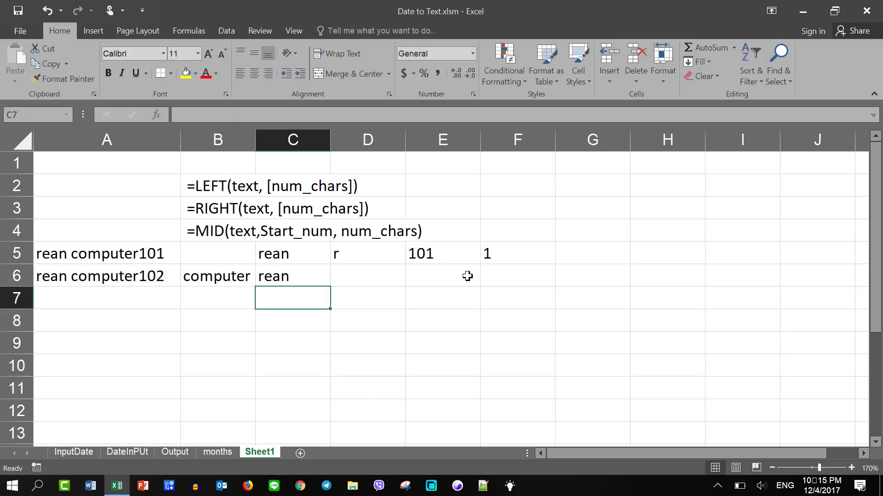
pyautogui.press('Up')
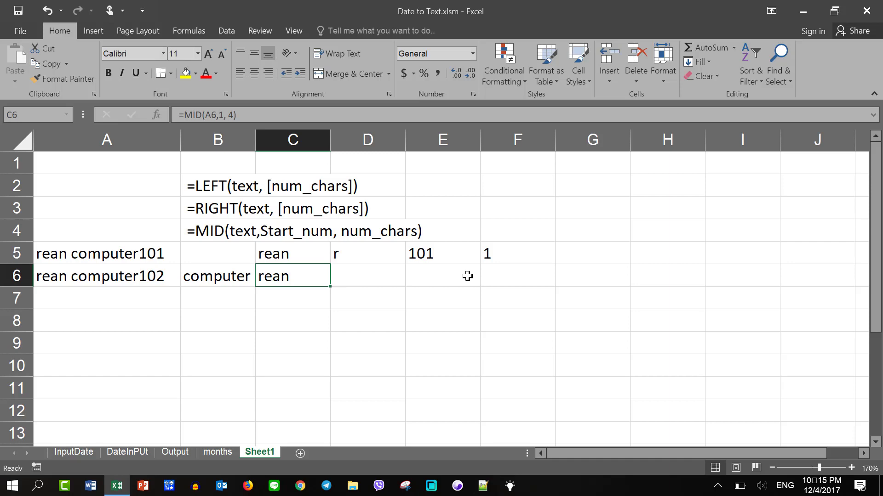
pyautogui.press('Right')
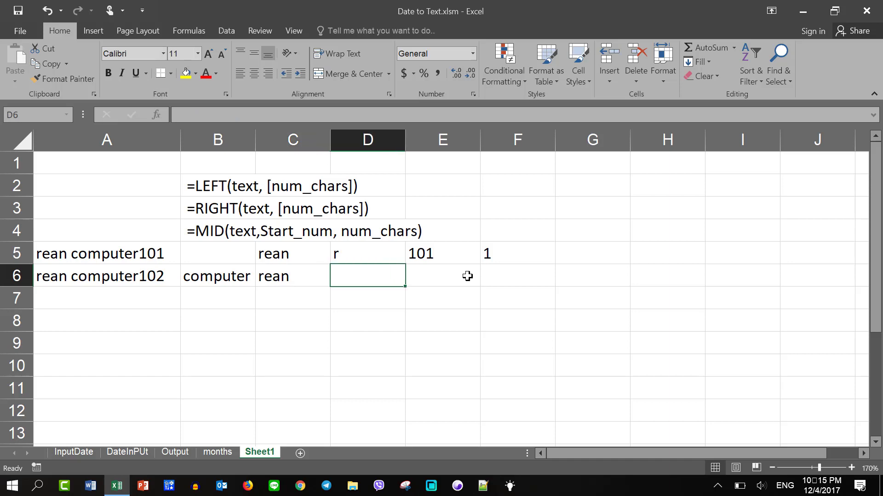
# Enter =MID(A6, 17, 3) in D6, which shows nothing since it starts past the text
pyautogui.write('=m')
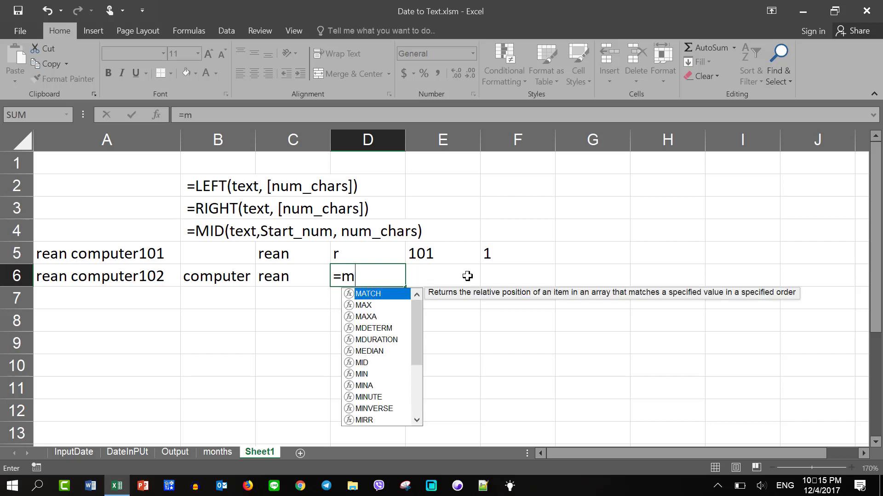
pyautogui.write('id(')
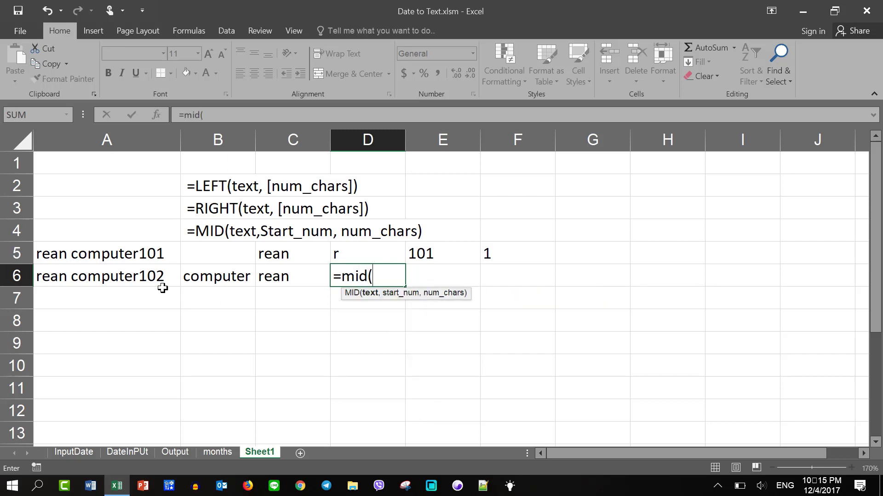
pyautogui.click(146, 282)
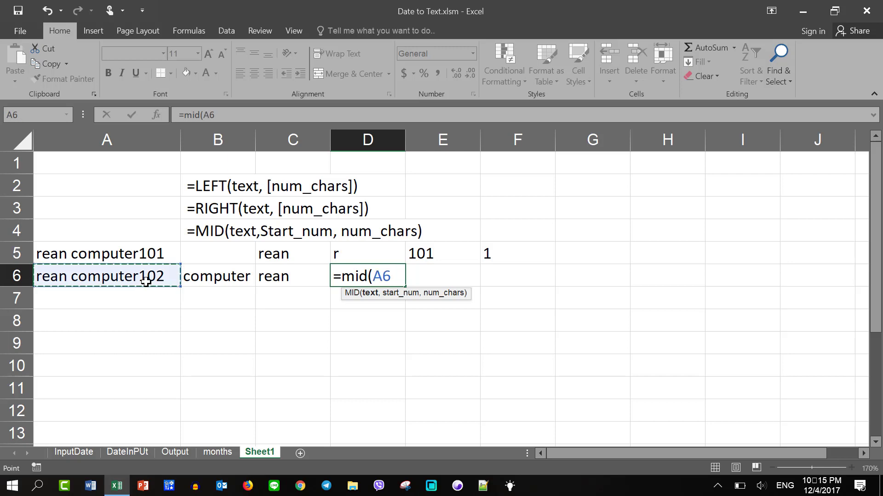
pyautogui.write(',')
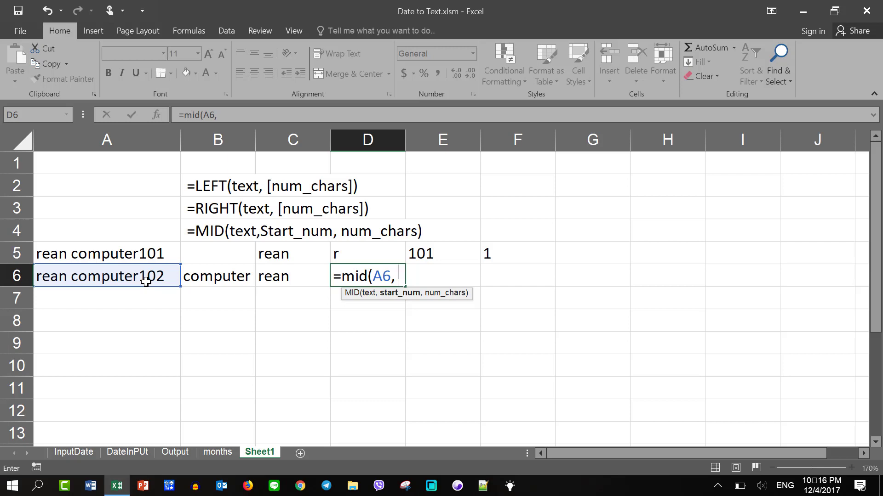
pyautogui.write(' 17')
pyautogui.write(',')
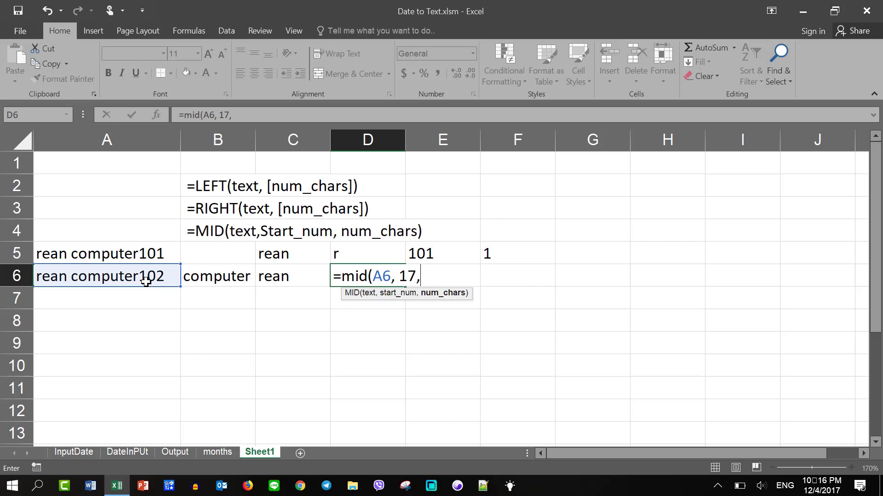
pyautogui.write(' 3')
pyautogui.write(')')
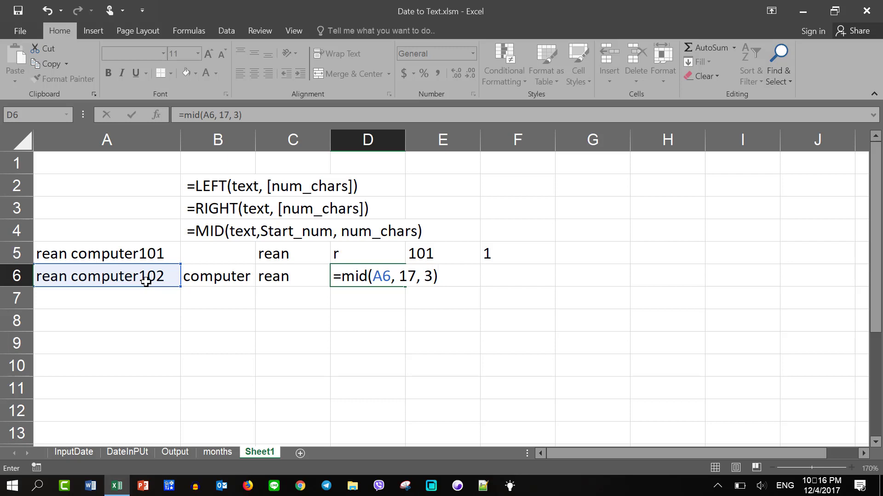
pyautogui.press('Return')
pyautogui.press('Up')
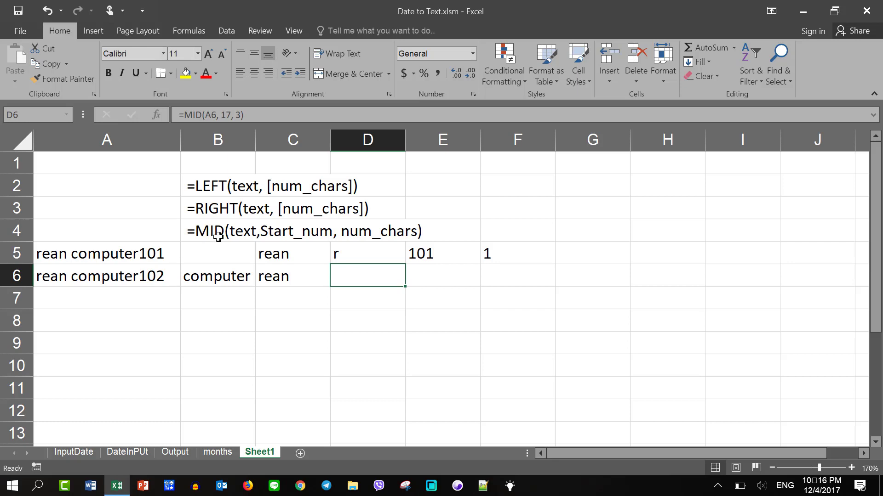
# Review D6's formula and its 17 start position, leaving it unchanged
pyautogui.doubleClick(378, 279)
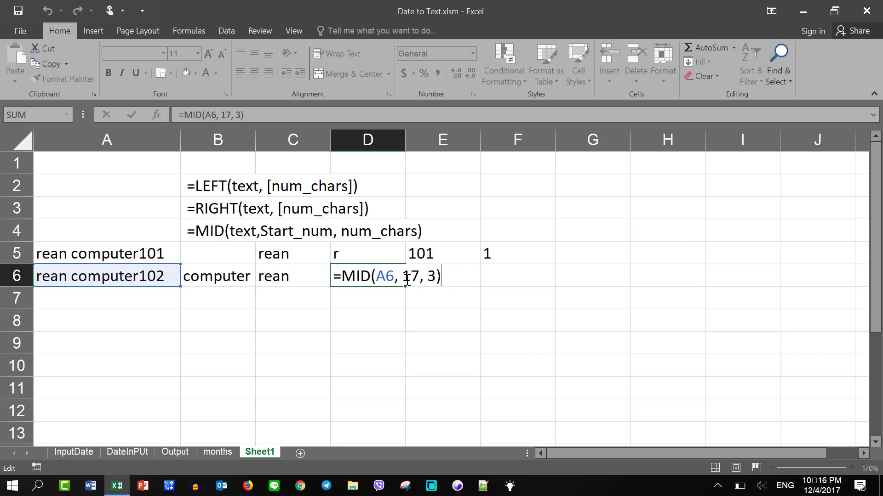
pyautogui.moveTo(402, 276); pyautogui.dragTo(420, 281)
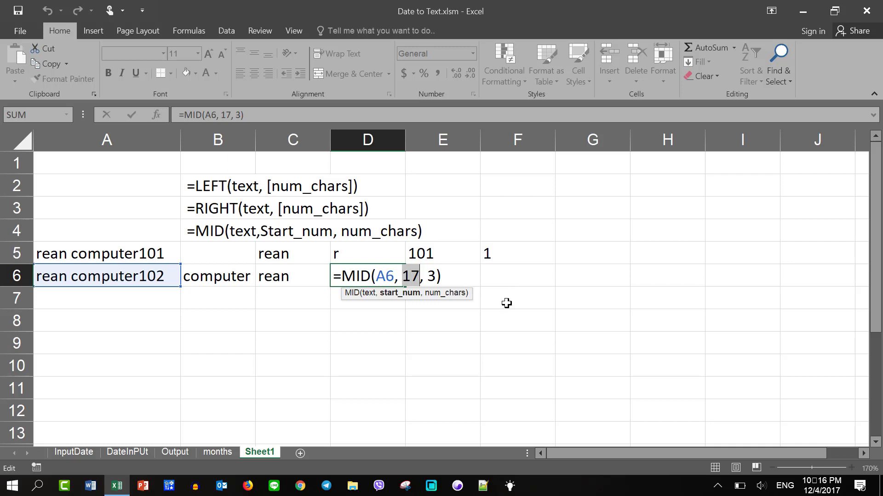
pyautogui.press('Escape')
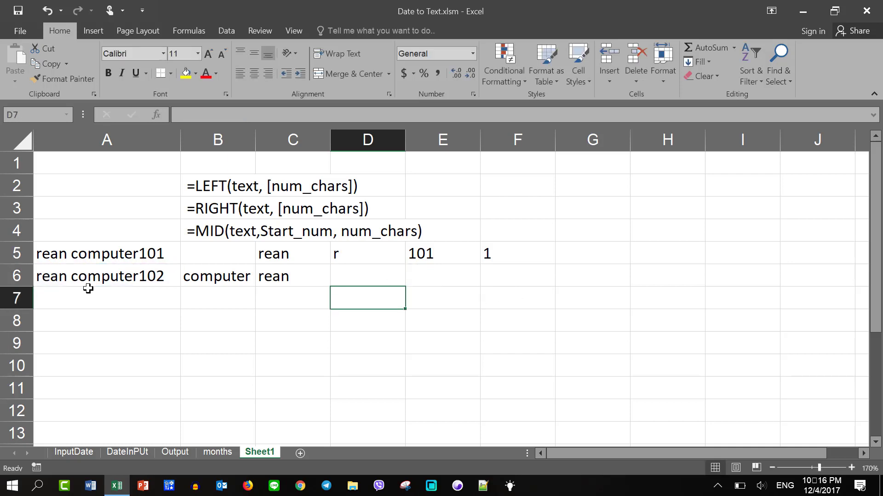
pyautogui.click(104, 276)
# Enter =LEN(A6) in B7, which counts 16 characters in rean computer102
pyautogui.click(209, 299)
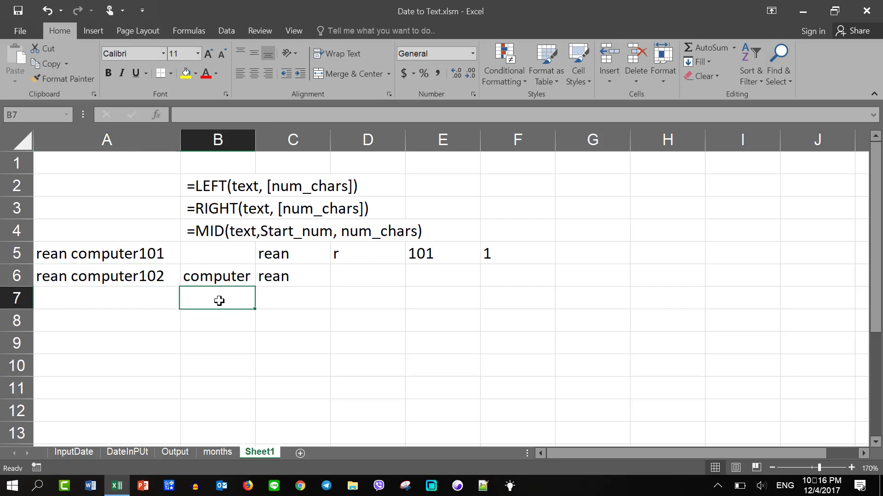
pyautogui.write('=')
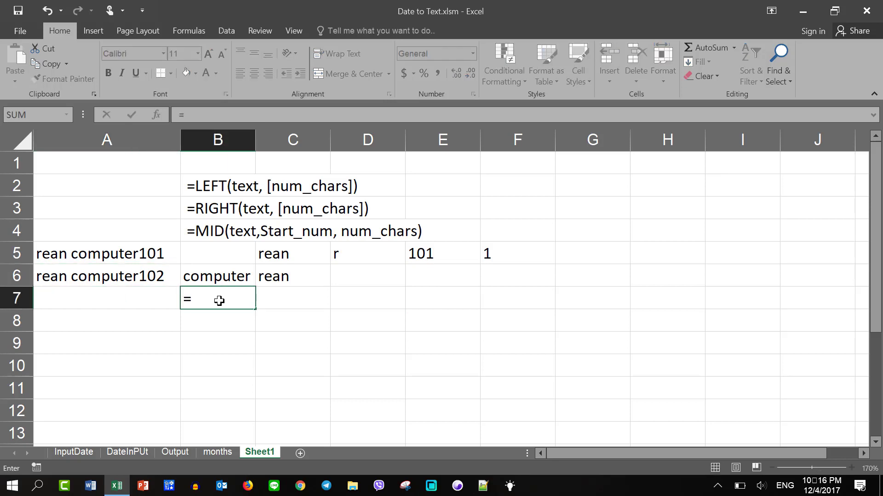
pyautogui.write('len(')
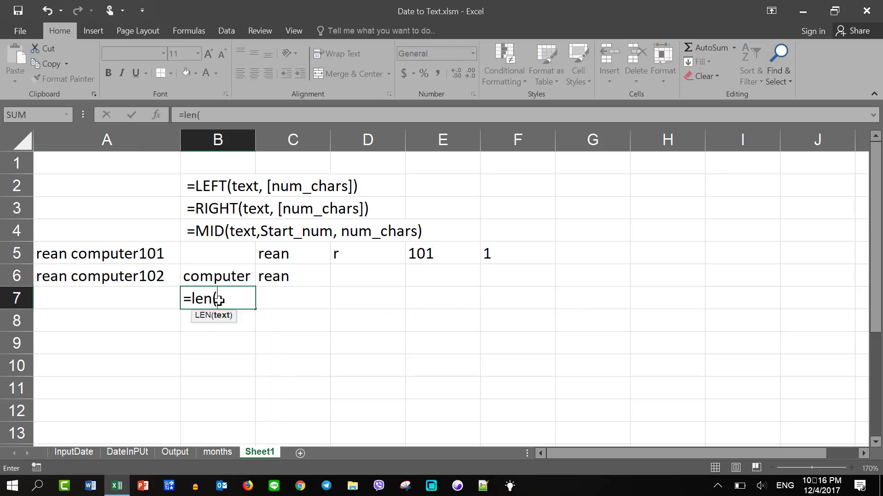
pyautogui.click(139, 276)
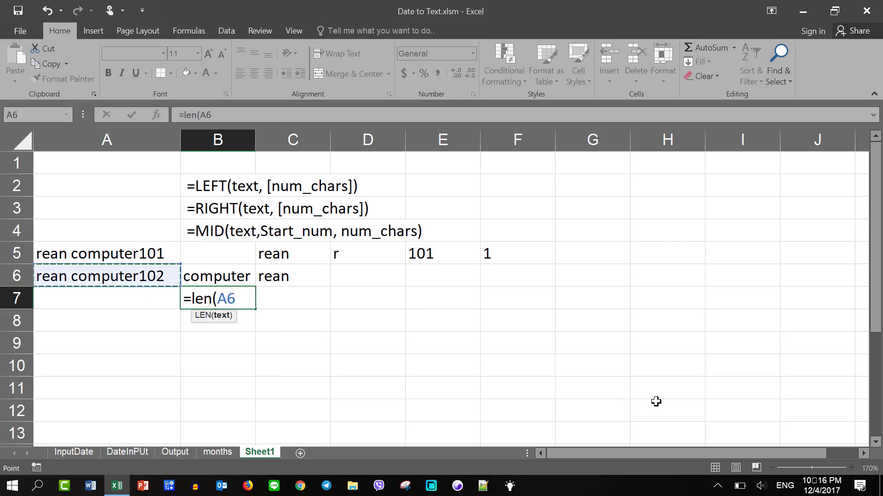
pyautogui.write(')')
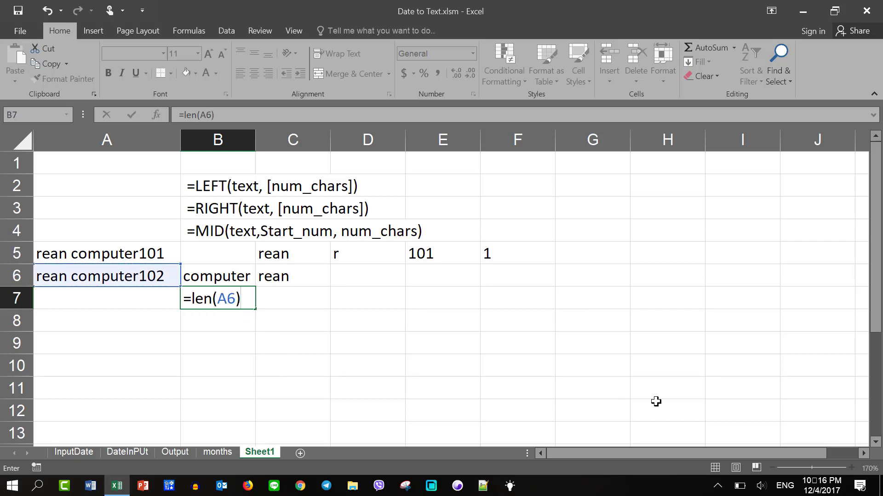
pyautogui.press('Return')
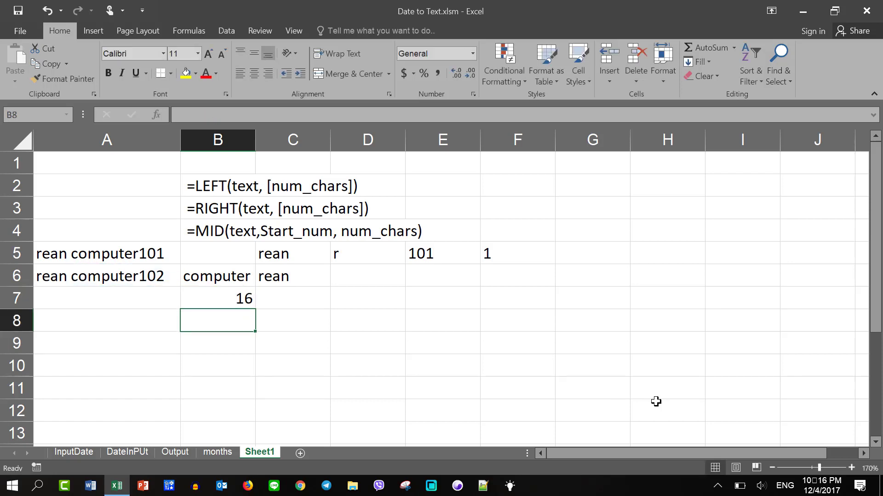
pyautogui.press('Up')
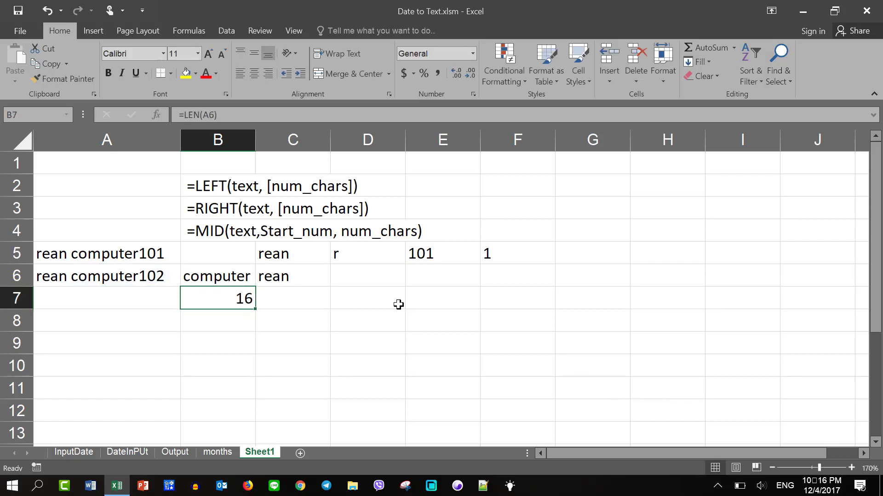
# Change D6's start position from 17 to 16 so =MID(A6, 16, 3) returns 2
pyautogui.doubleClick(391, 278)
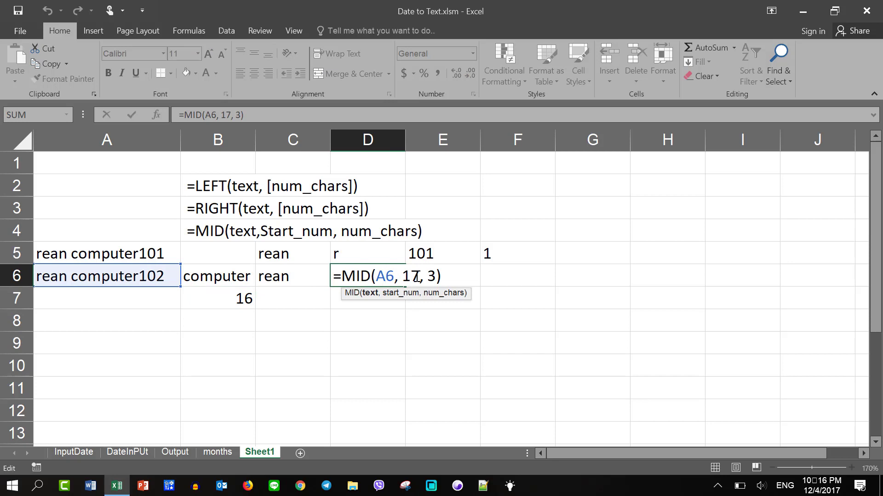
pyautogui.click(411, 277)
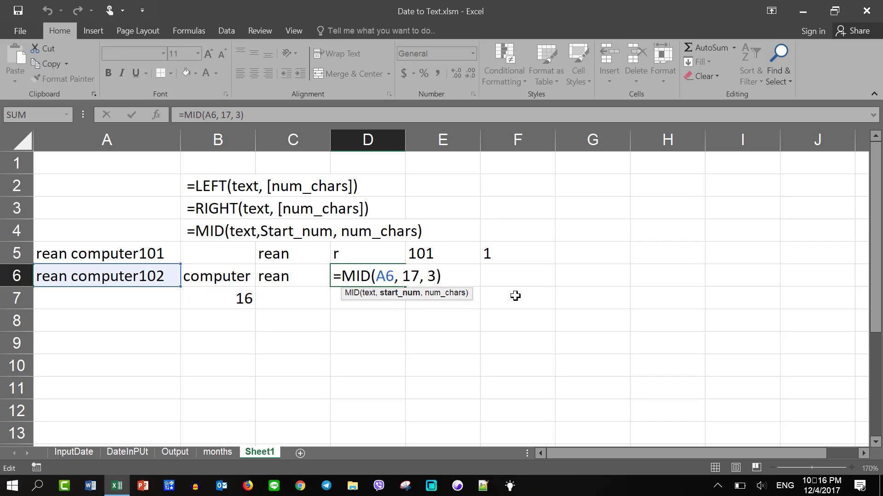
pyautogui.press('Delete')
pyautogui.write('6')
pyautogui.press('Return')
pyautogui.press('Up')
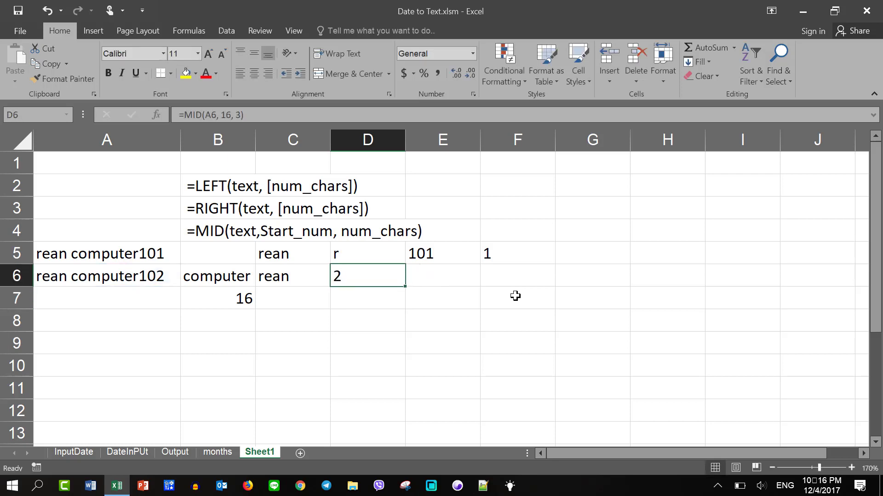
# Compare the trailing 2 in A6's text with D6's result, keeping D6's formula unchanged
pyautogui.click(159, 275)
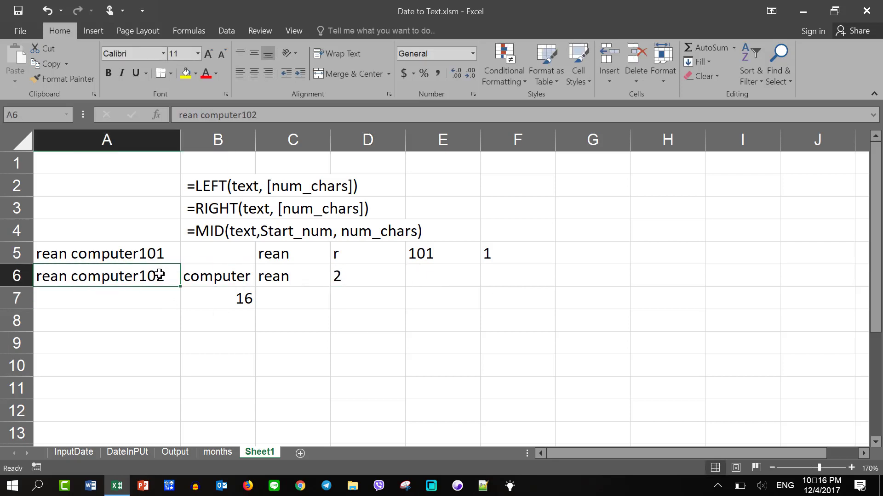
pyautogui.doubleClick(160, 275)
pyautogui.moveTo(160, 275); pyautogui.dragTo(175, 276)
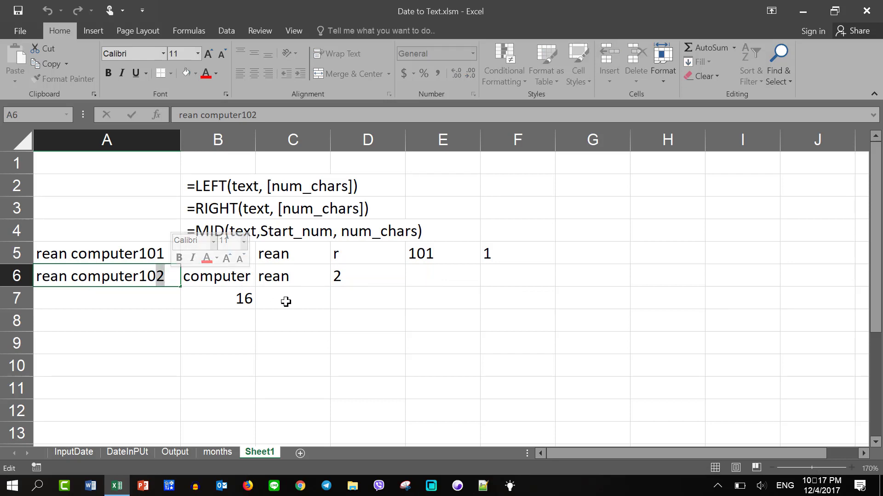
pyautogui.click(366, 278)
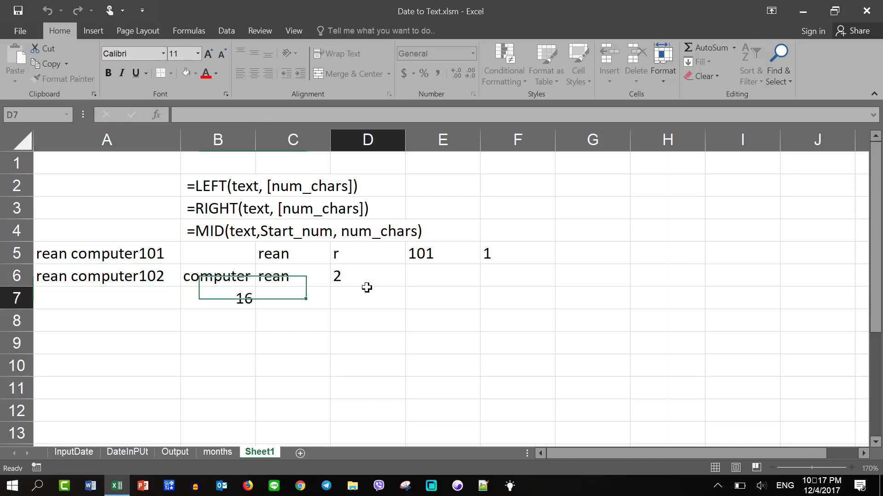
pyautogui.doubleClick(366, 275)
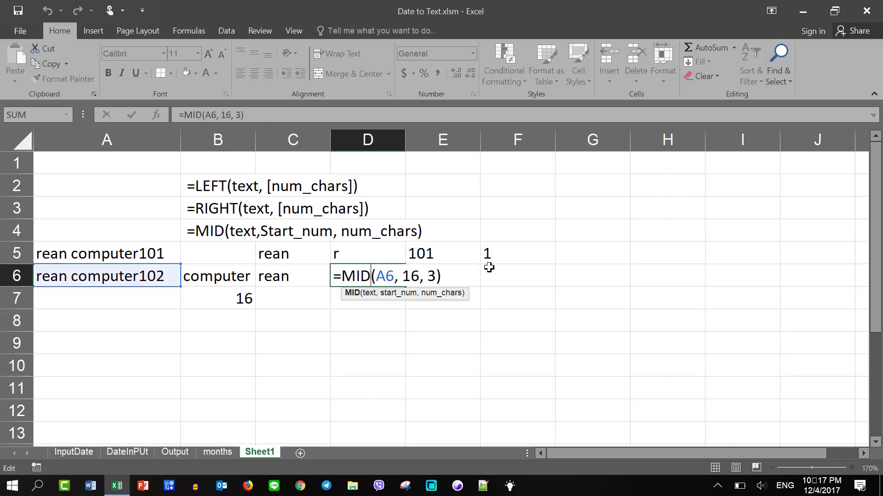
pyautogui.press('Return')
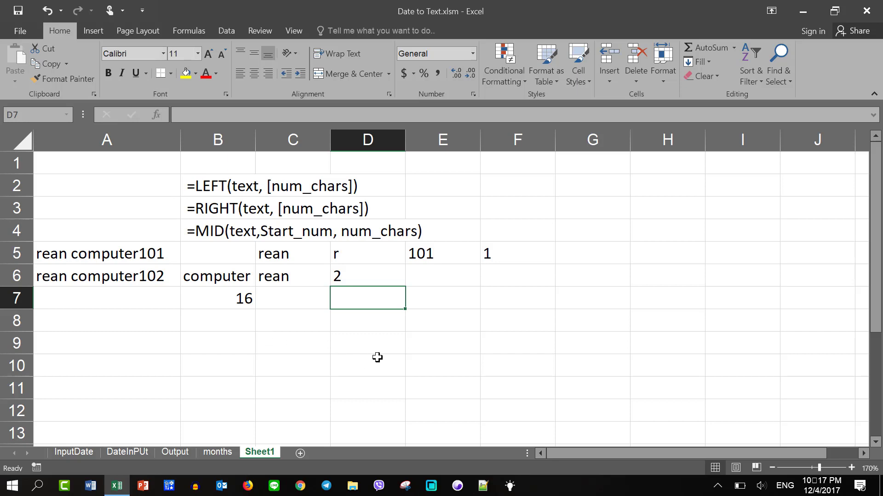
# Enter the date 12/04/2017 in cell A8
pyautogui.click(217, 184)
pyautogui.click(234, 233)
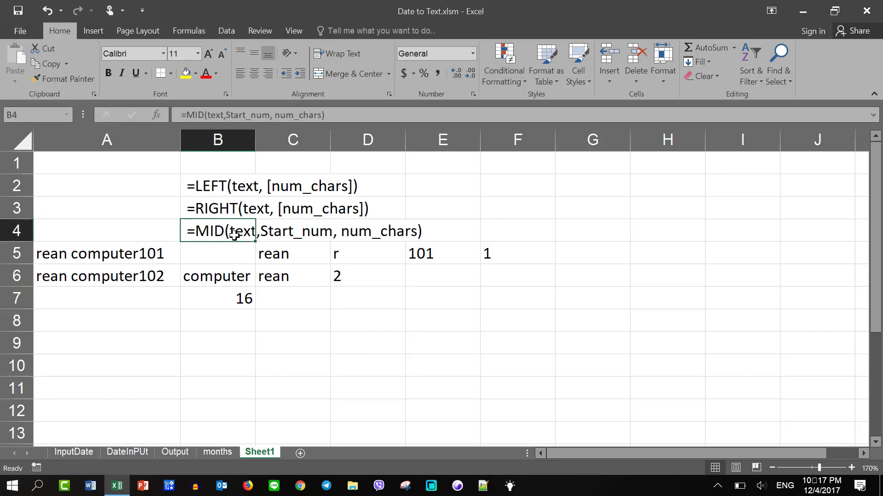
pyautogui.click(94, 333)
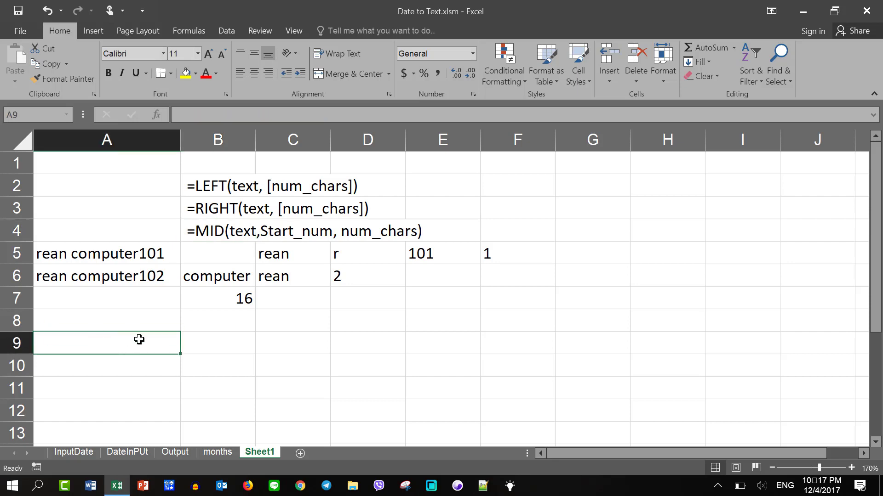
pyautogui.click(144, 322)
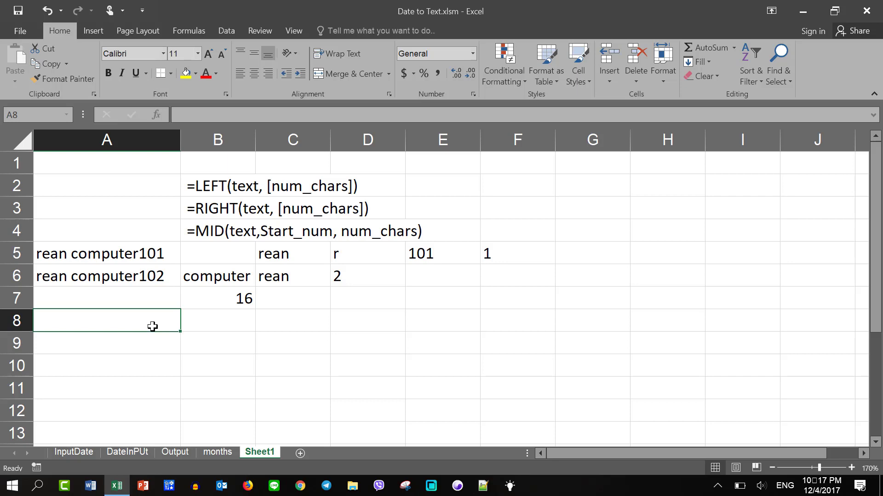
pyautogui.write('12')
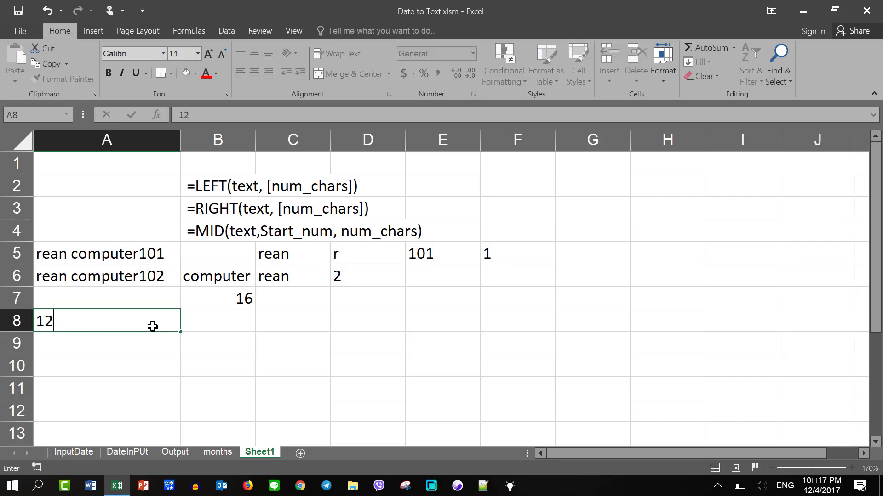
pyautogui.write('/0')
pyautogui.write('4')
pyautogui.write('/20')
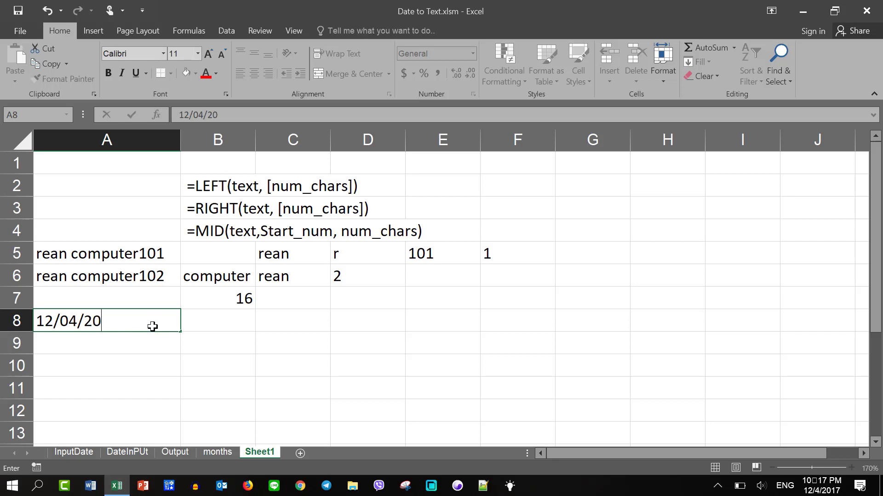
pyautogui.write('17')
pyautogui.press('Return')
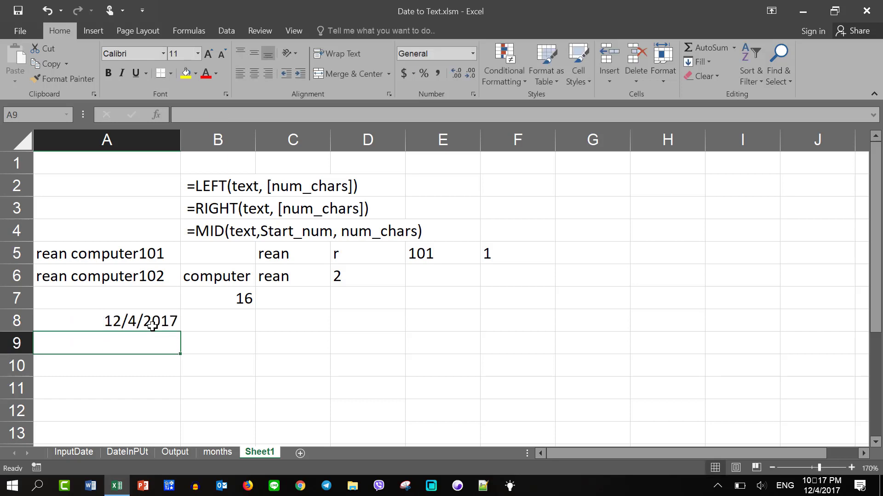
# Label A7 as DD/MM/YYYY and select A8 through A11 for formatting
pyautogui.click(152, 326)
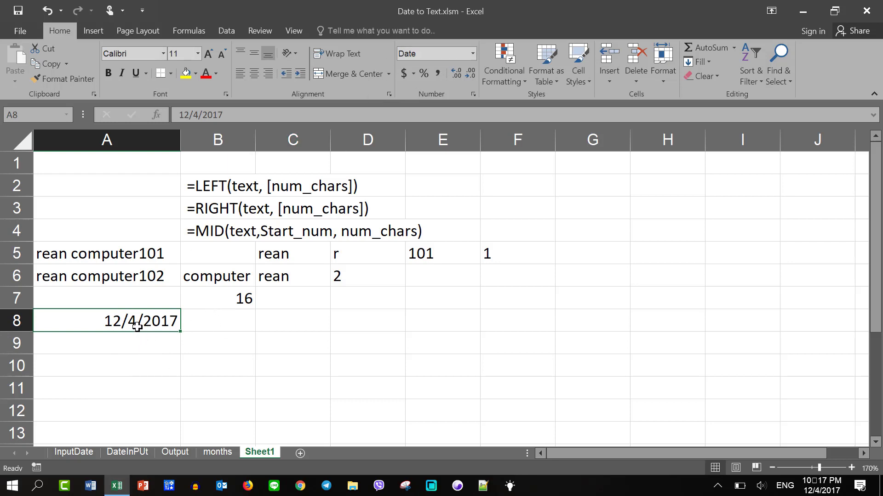
pyautogui.click(133, 302)
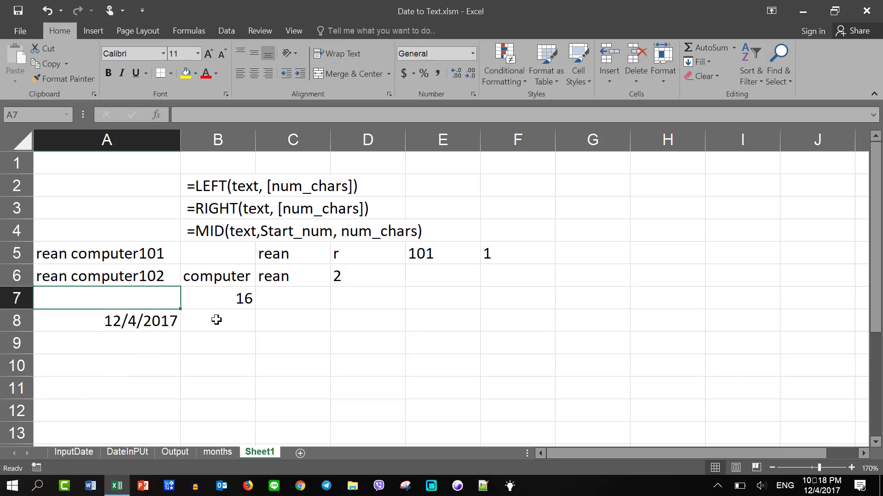
pyautogui.write('M')
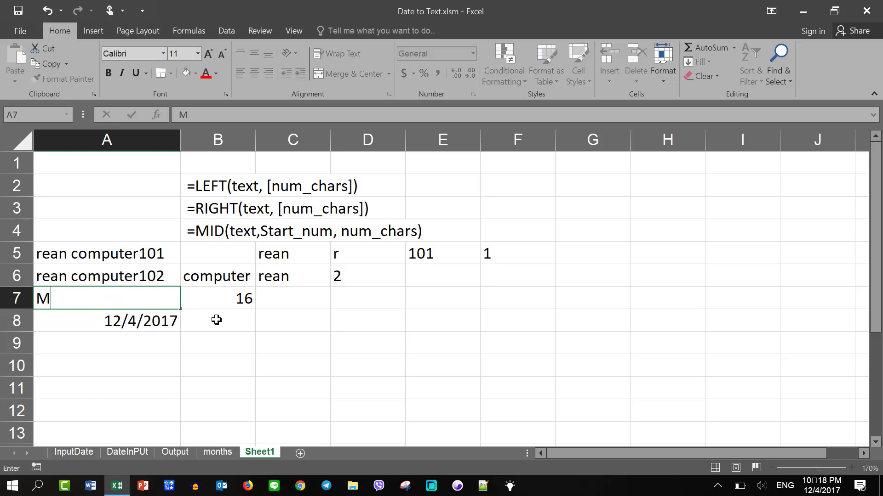
pyautogui.press('BackSpace')
pyautogui.write('D')
pyautogui.write('D/')
pyautogui.write('MM/')
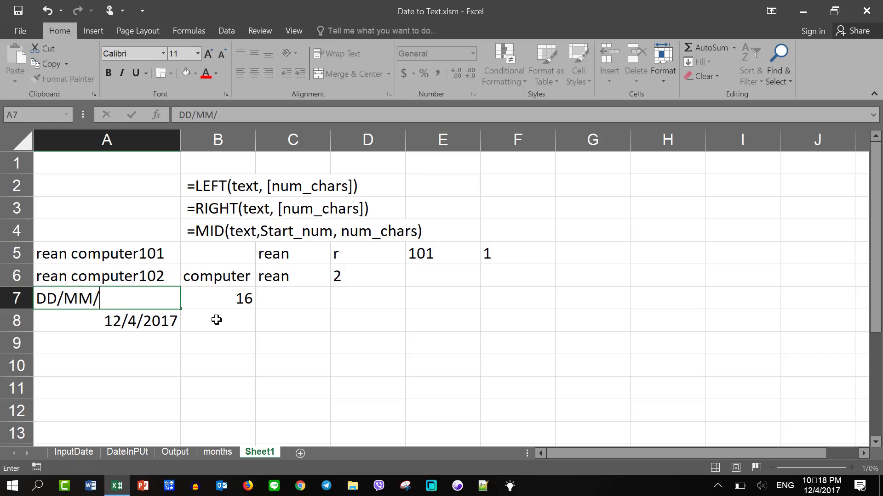
pyautogui.write('YY')
pyautogui.write('YY')
pyautogui.press('Return')
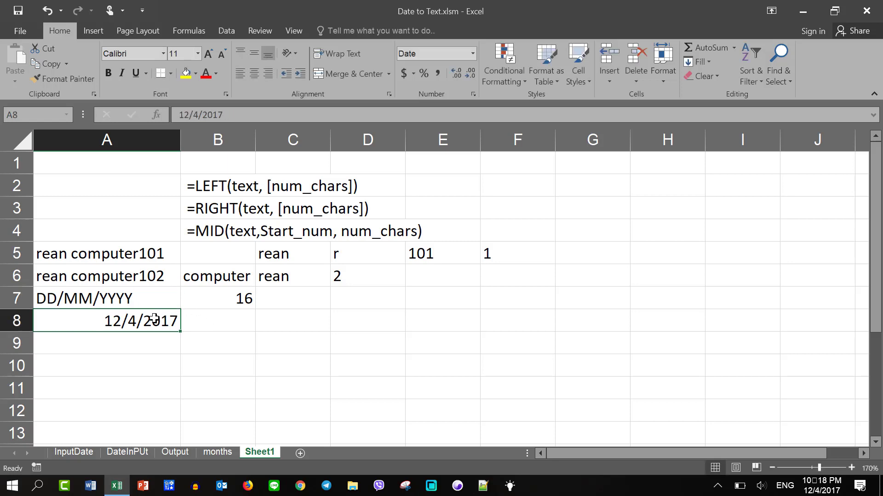
pyautogui.moveTo(156, 319); pyautogui.dragTo(155, 395)
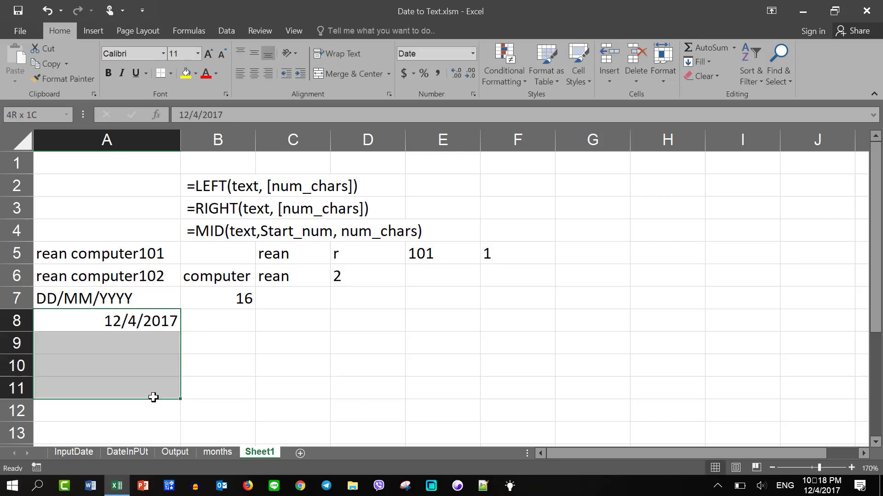
# Apply the custom number format dd/mm/yyyy so A8 displays 04/12/2017
pyautogui.click(472, 95)
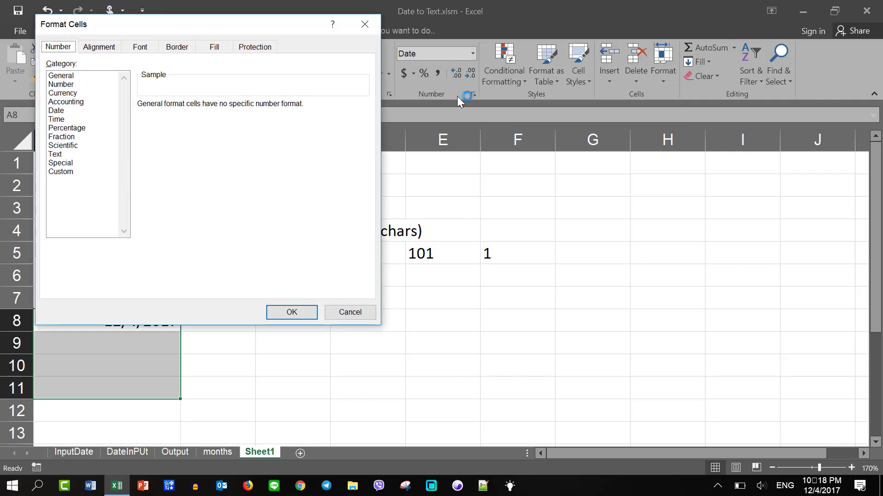
pyautogui.click(58, 111)
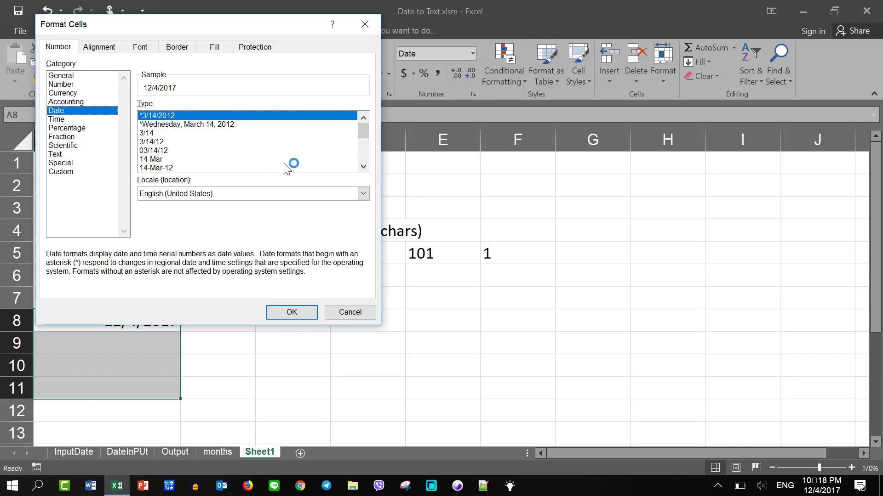
pyautogui.click(363, 167)
pyautogui.click(364, 167)
pyautogui.click(363, 166)
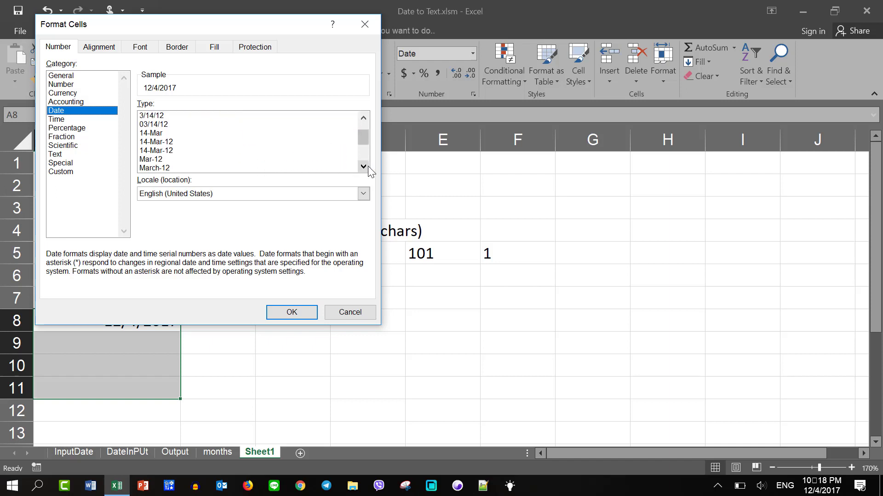
pyautogui.click(363, 167)
pyautogui.click(363, 167)
pyautogui.click(363, 166)
pyautogui.click(363, 167)
pyautogui.click(363, 167)
pyautogui.doubleClick(363, 167)
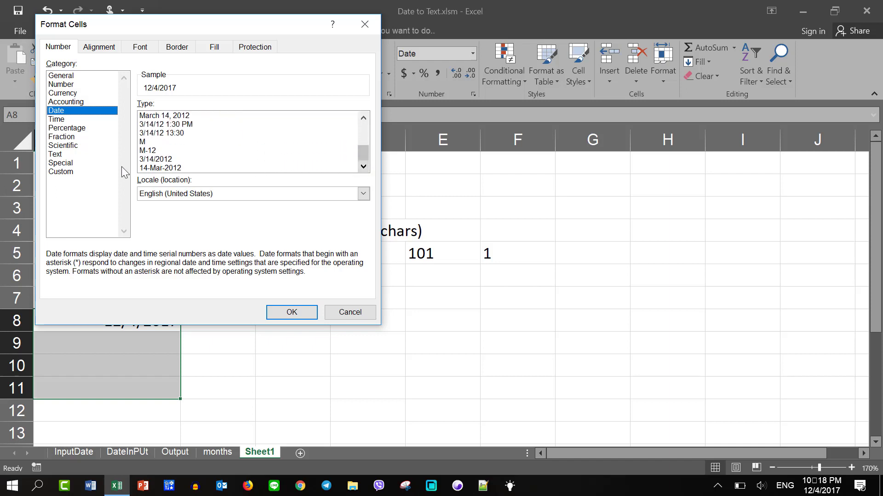
pyautogui.click(73, 172)
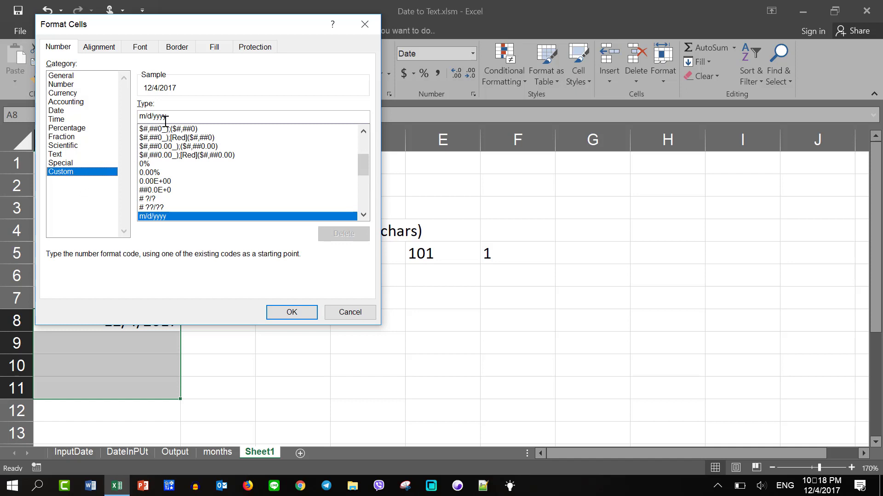
pyautogui.doubleClick(140, 113)
pyautogui.write('dd/')
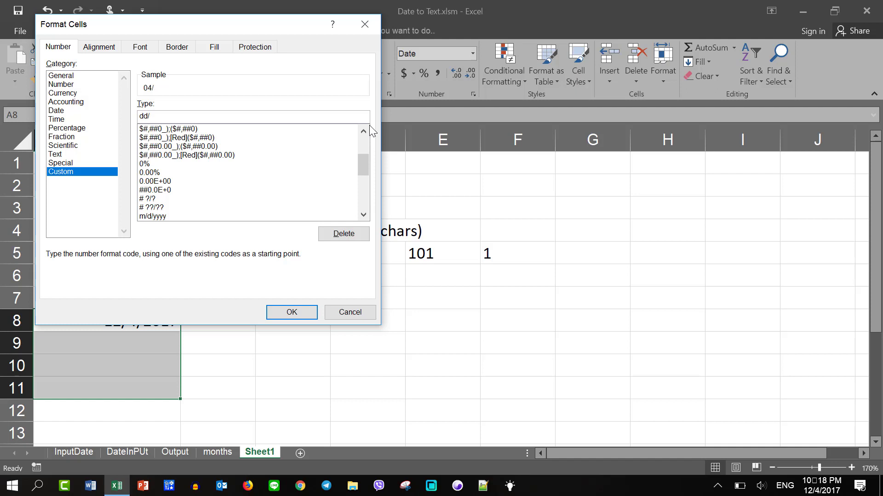
pyautogui.write('mm')
pyautogui.press('BackSpace')
pyautogui.write('y')
pyautogui.write('yyy')
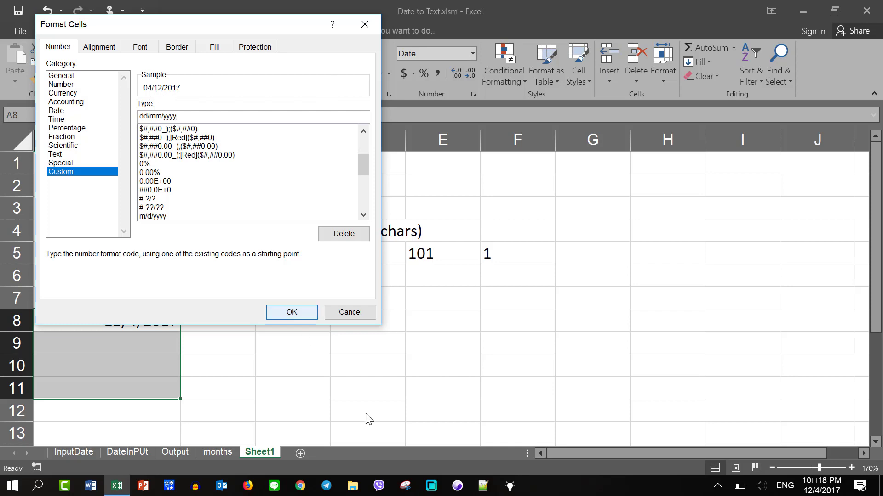
pyautogui.click(292, 312)
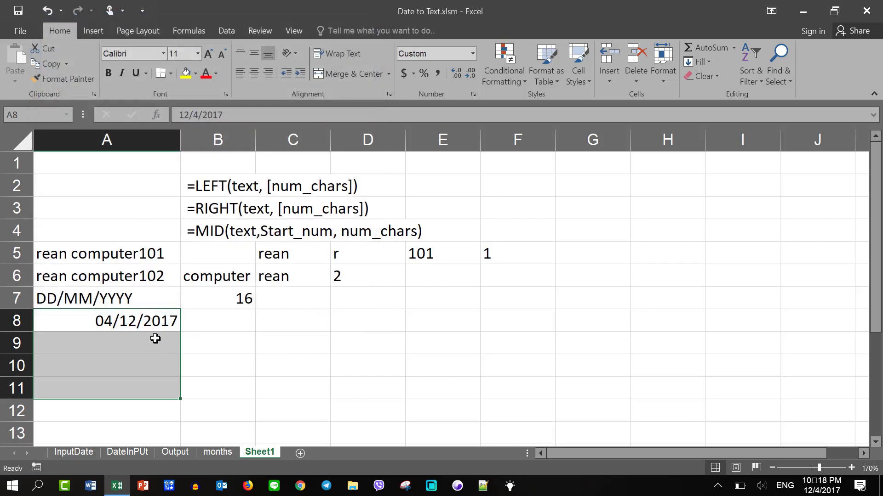
# Replace the length result 16 in B7 with a Day heading
pyautogui.click(105, 326)
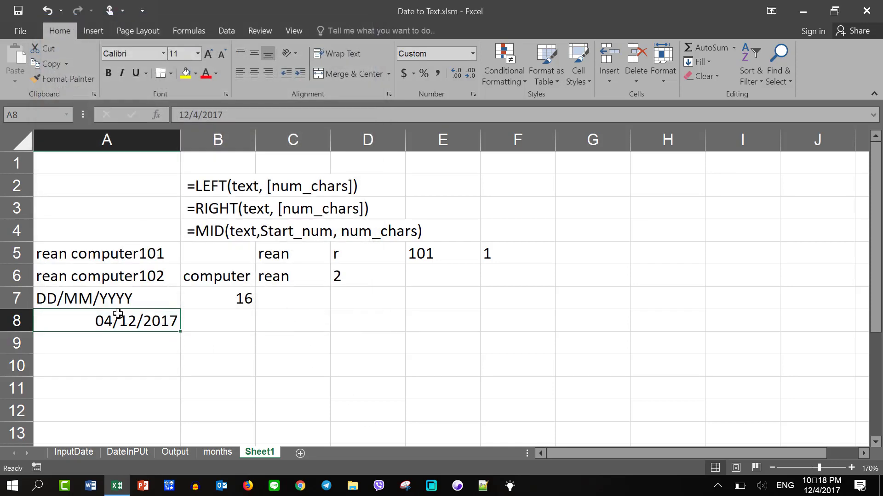
pyautogui.click(237, 327)
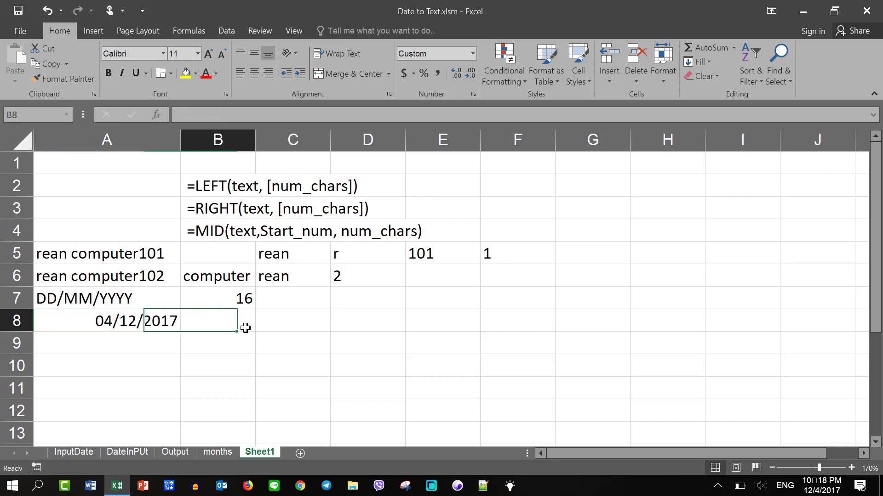
pyautogui.click(236, 299)
pyautogui.press('Delete')
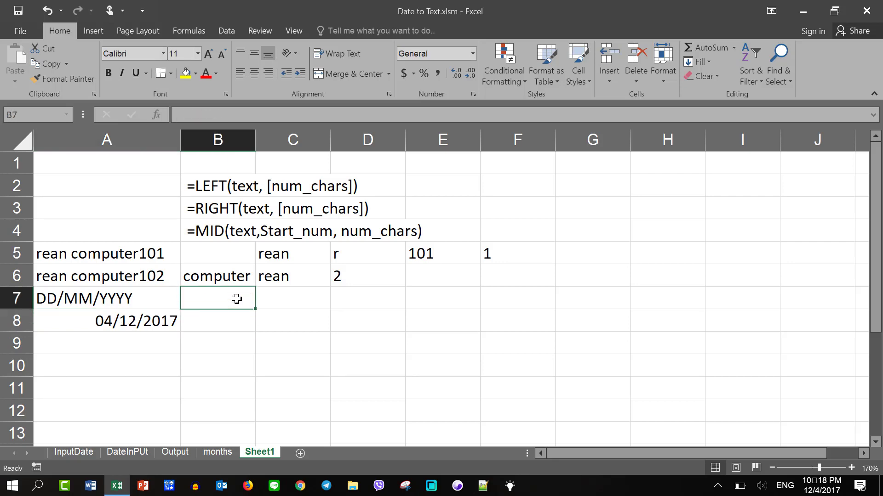
pyautogui.write('D')
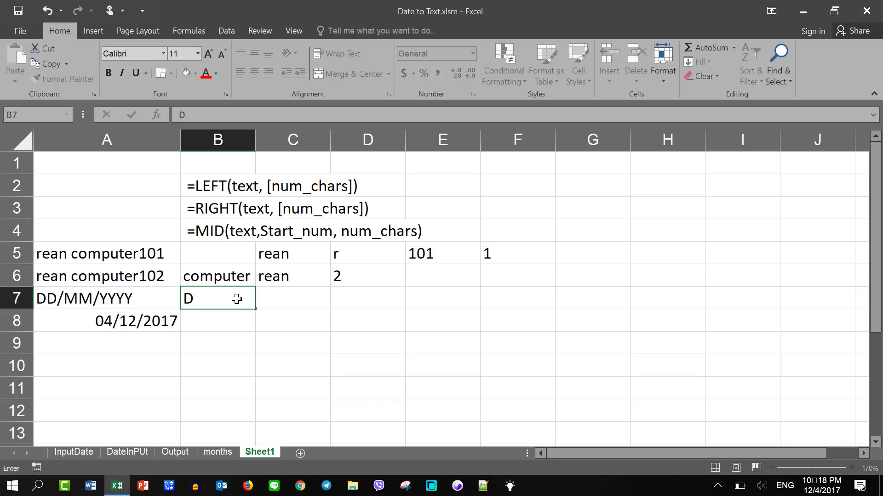
pyautogui.write('ay')
pyautogui.press('Return')
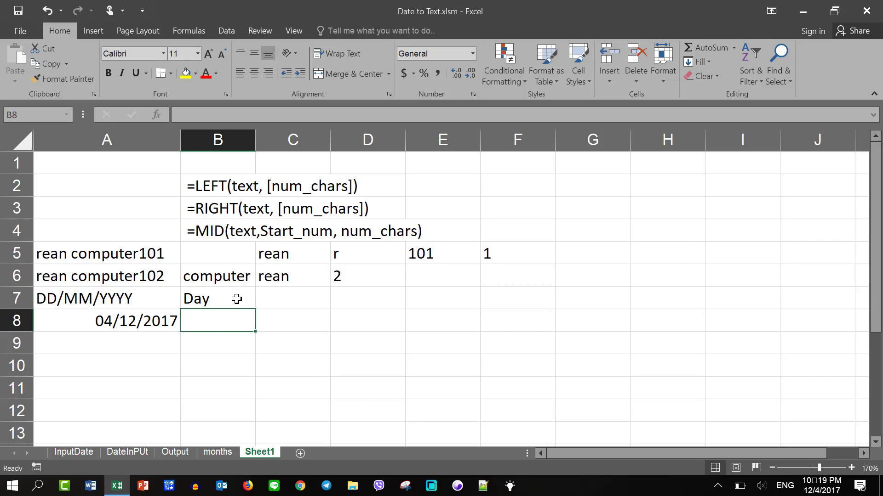
# Try =LEFT(A8,2) in B8, which returns 43 instead of the day
pyautogui.write('=')
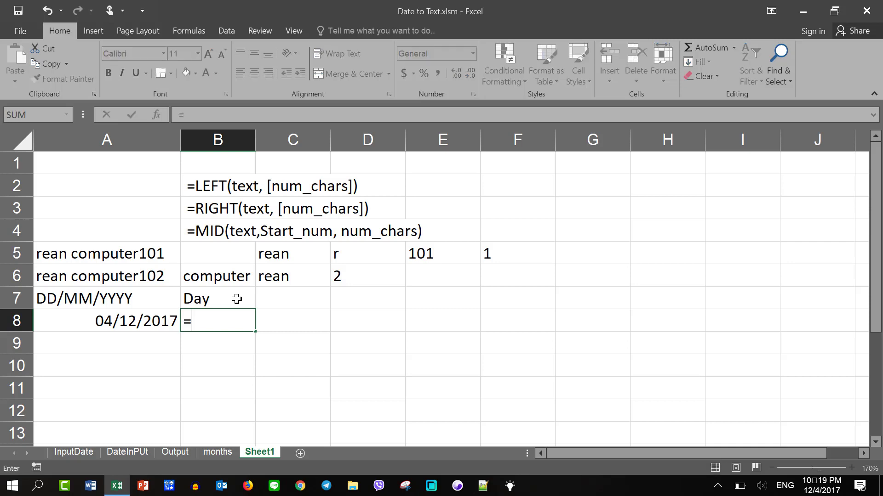
pyautogui.write('left')
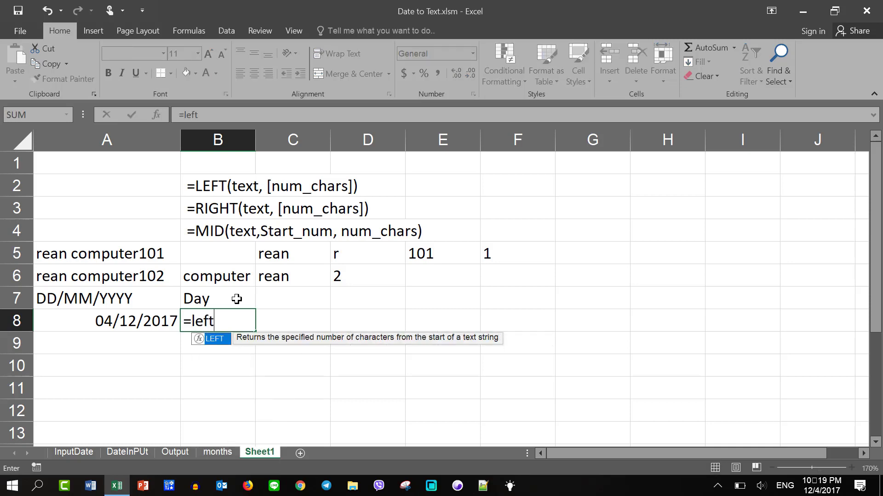
pyautogui.write('(')
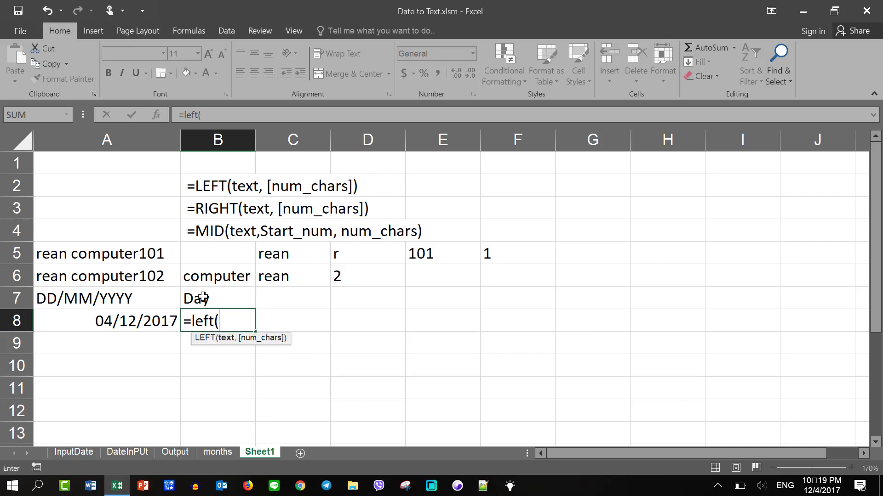
pyautogui.click(101, 321)
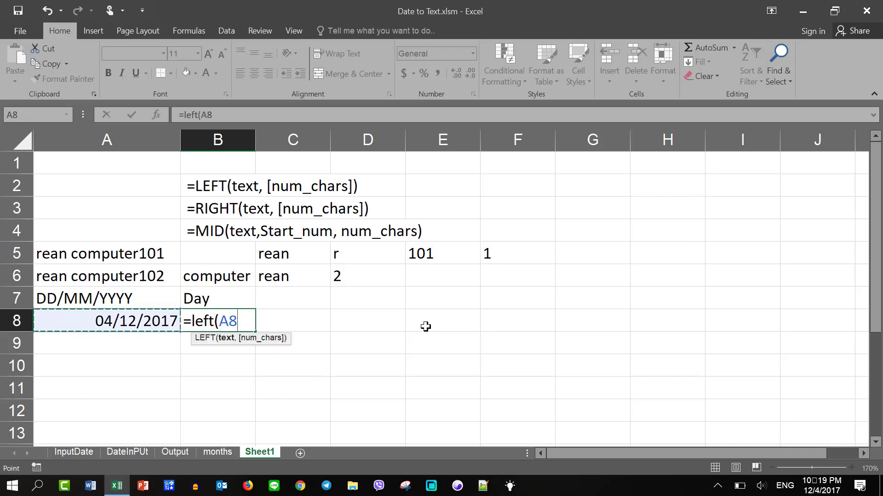
pyautogui.write(',')
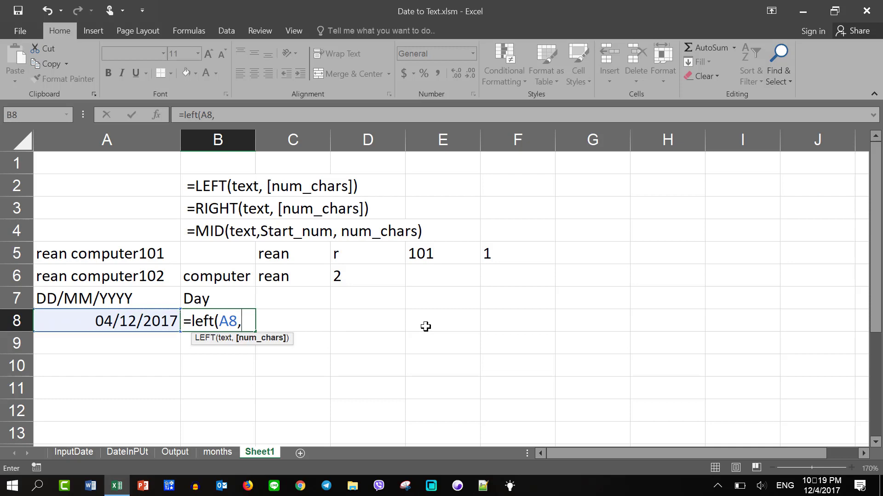
pyautogui.write('2')
pyautogui.write(')')
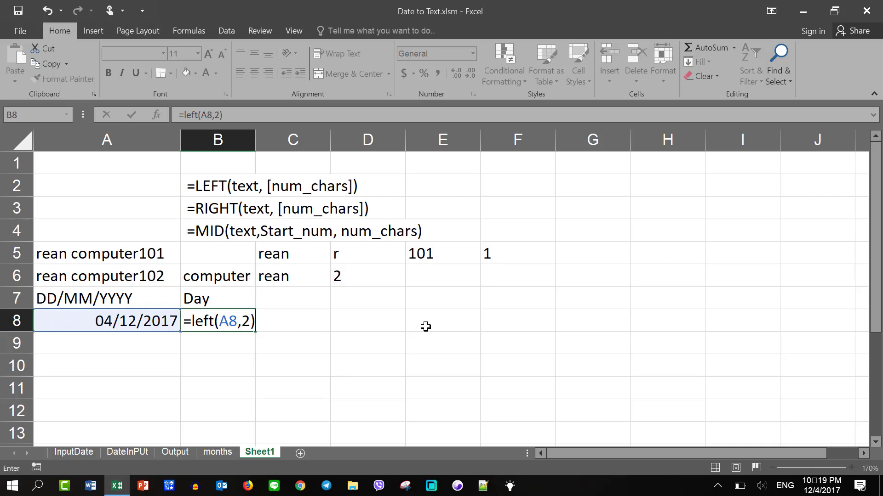
pyautogui.press('Return')
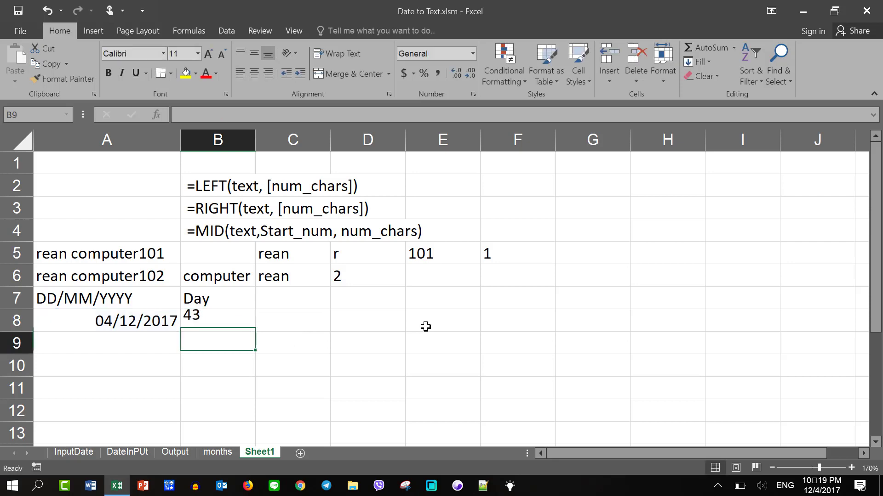
pyautogui.press('Up')
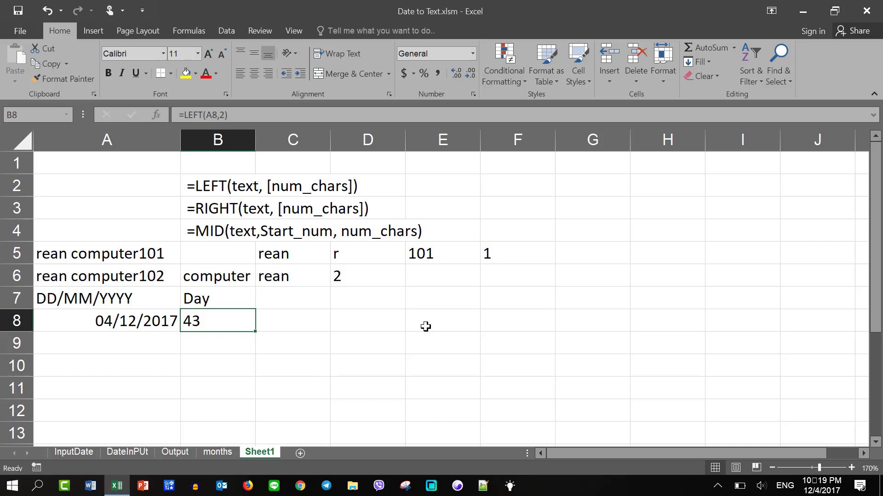
# Clear both the Day heading in B7 and the 43 result in B8
pyautogui.press('Up')
pyautogui.press('Delete')
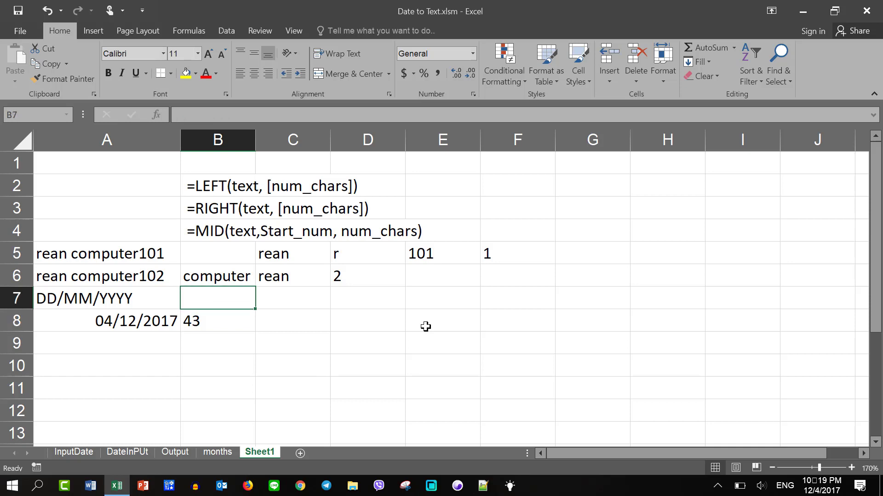
pyautogui.press('Down')
pyautogui.press('Delete')
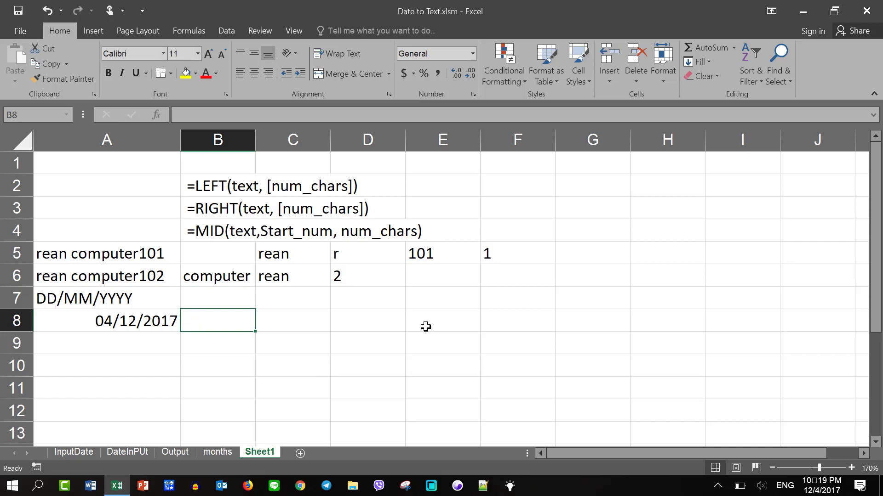
# Label cell B7 as Text
pyautogui.press('Up')
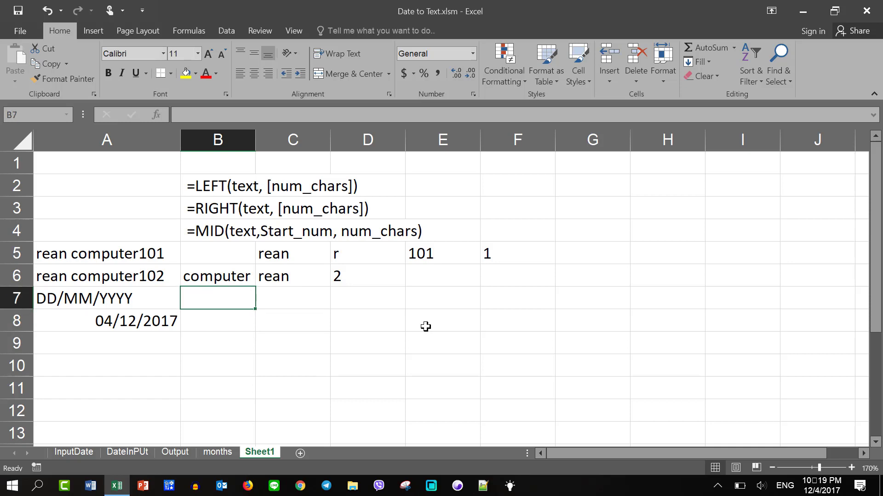
pyautogui.write('Text')
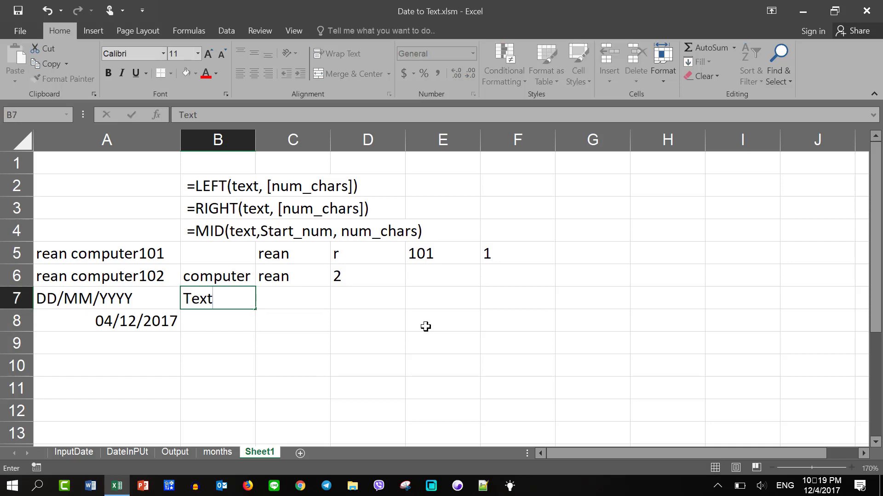
pyautogui.press('Return')
# Enter =TEXT(A8,"dd/mm/yyyy") in B8 to show 04/12/2017, and widen column B
pyautogui.click(152, 325)
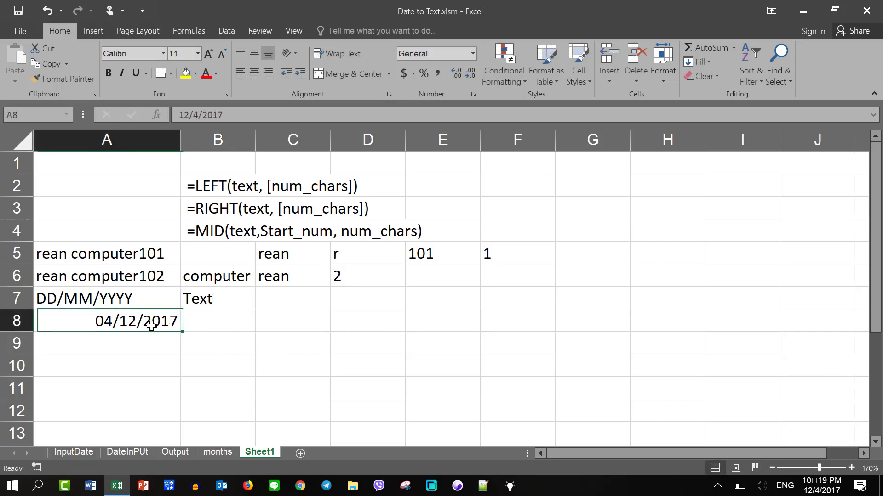
pyautogui.click(229, 321)
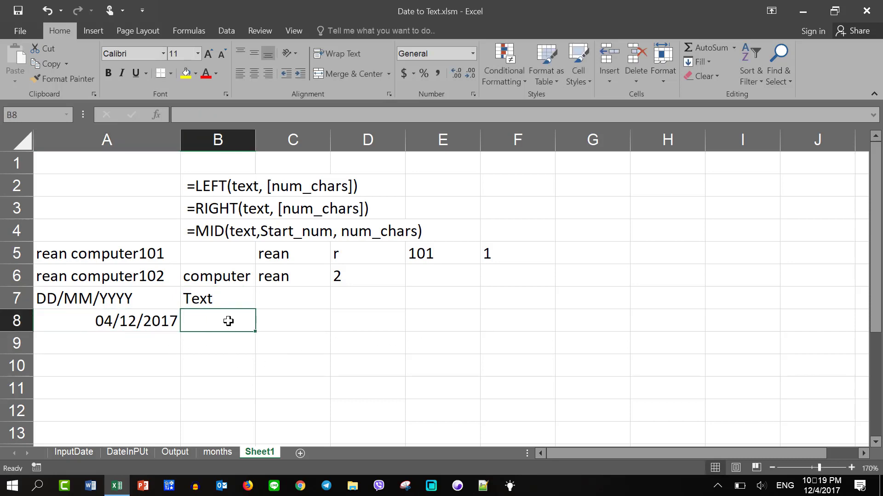
pyautogui.write('=')
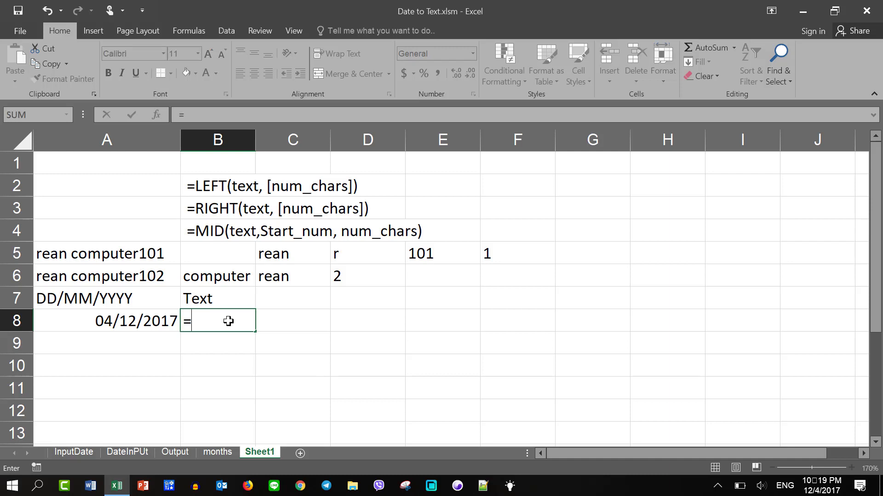
pyautogui.write('te')
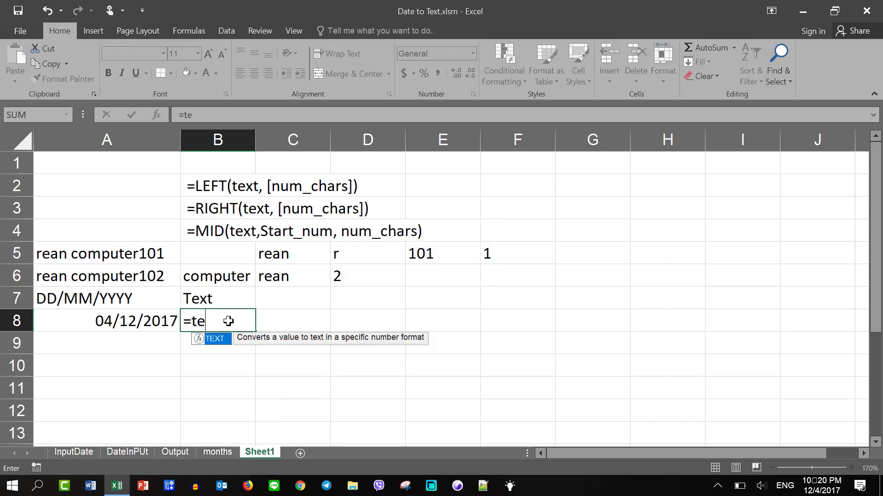
pyautogui.write('xt')
pyautogui.write('(')
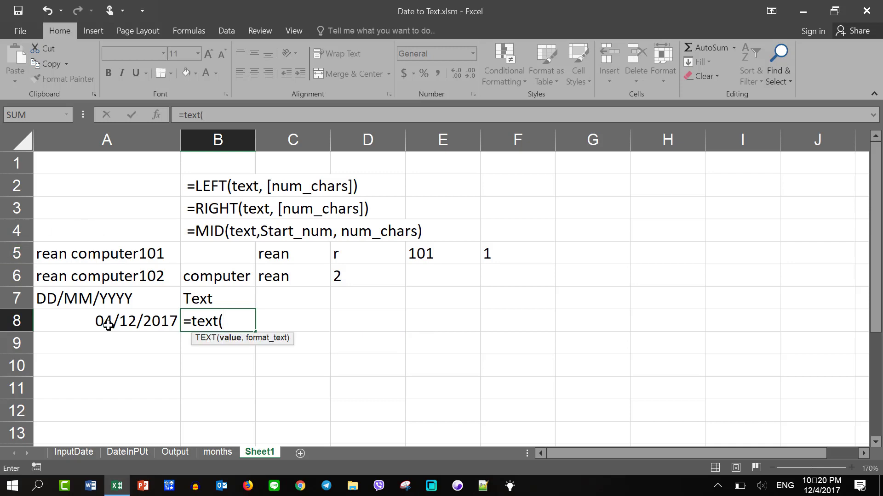
pyautogui.click(110, 324)
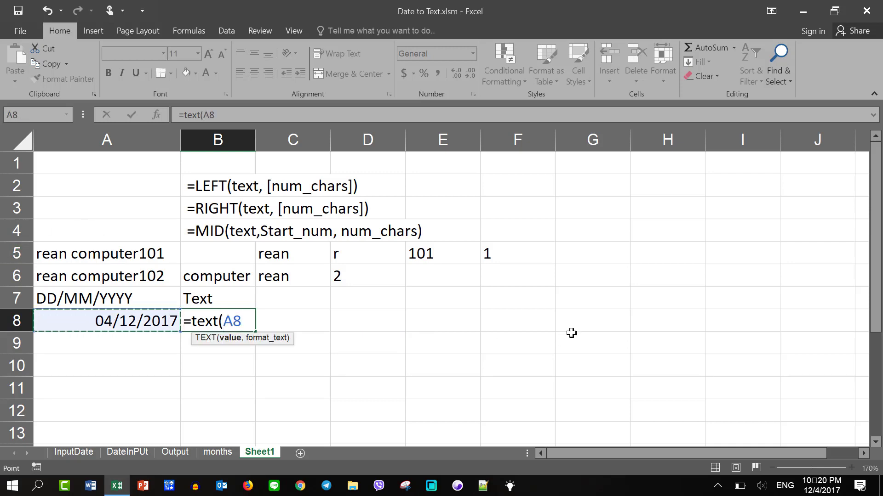
pyautogui.write(',')
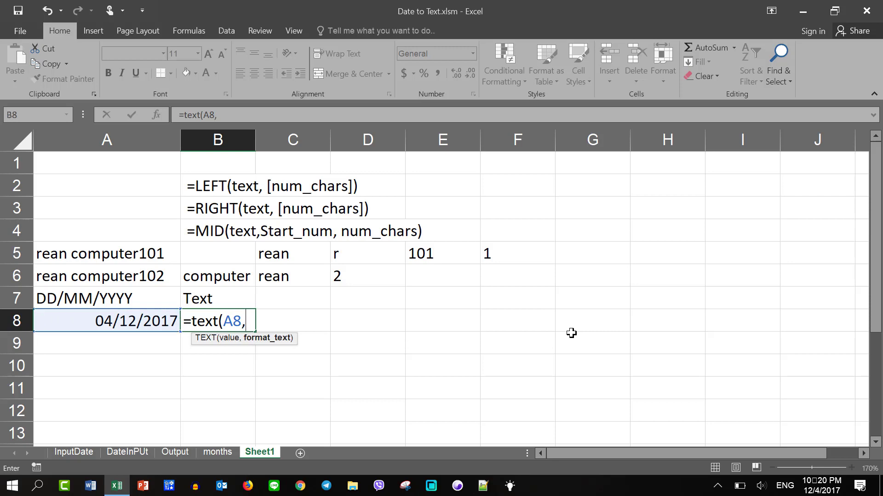
pyautogui.write('"')
pyautogui.write('dd/')
pyautogui.write('m')
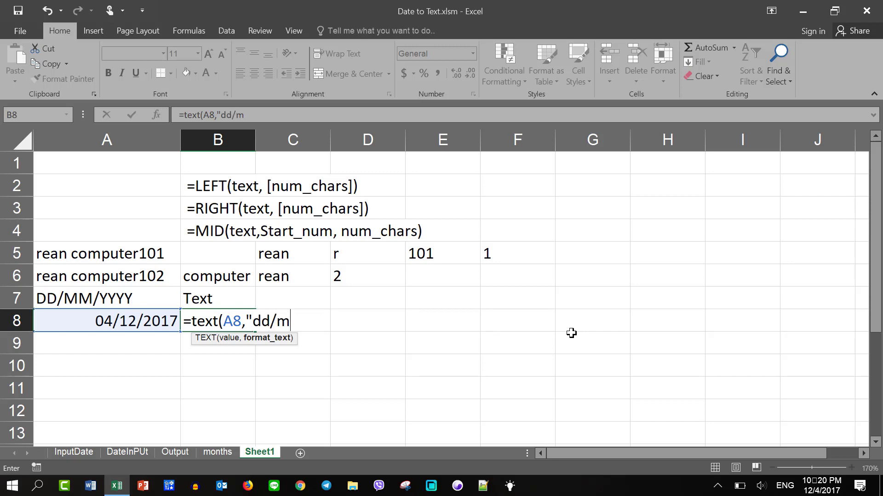
pyautogui.write('m/')
pyautogui.write('yyy')
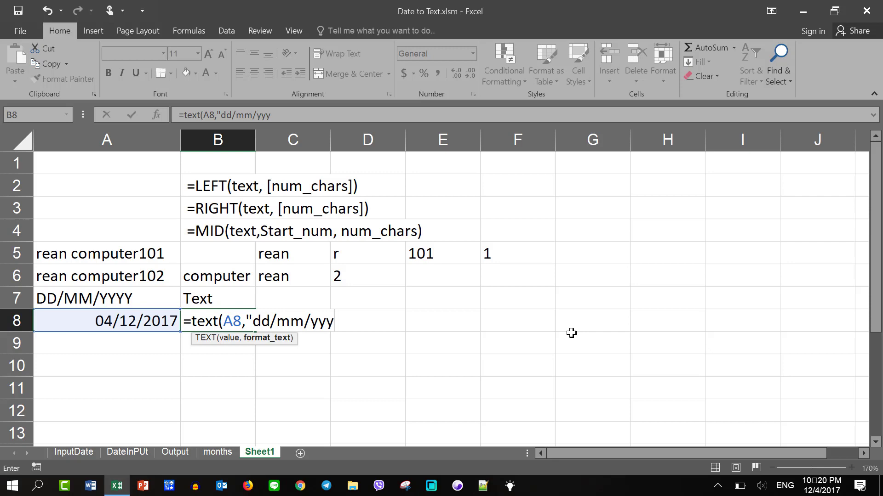
pyautogui.write('y')
pyautogui.write('")')
pyautogui.press('Return')
pyautogui.press('Up')
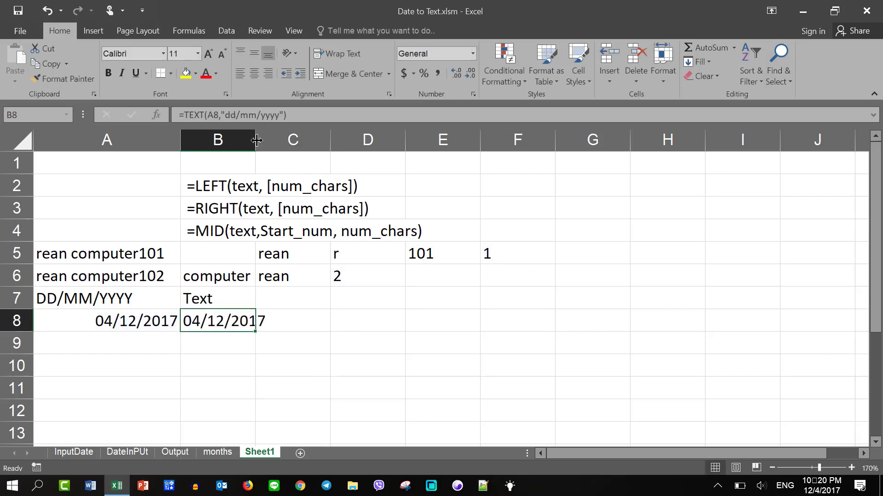
pyautogui.moveTo(256, 140); pyautogui.dragTo(309, 140)
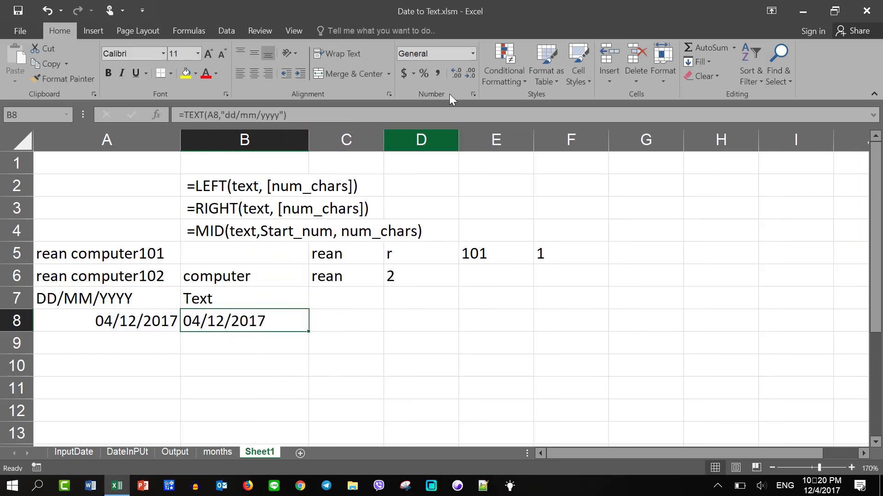
pyautogui.click(337, 315)
# Label C7 'Day' and enter =LEFT(B8,2) in C8 to return 04
pyautogui.click(342, 297)
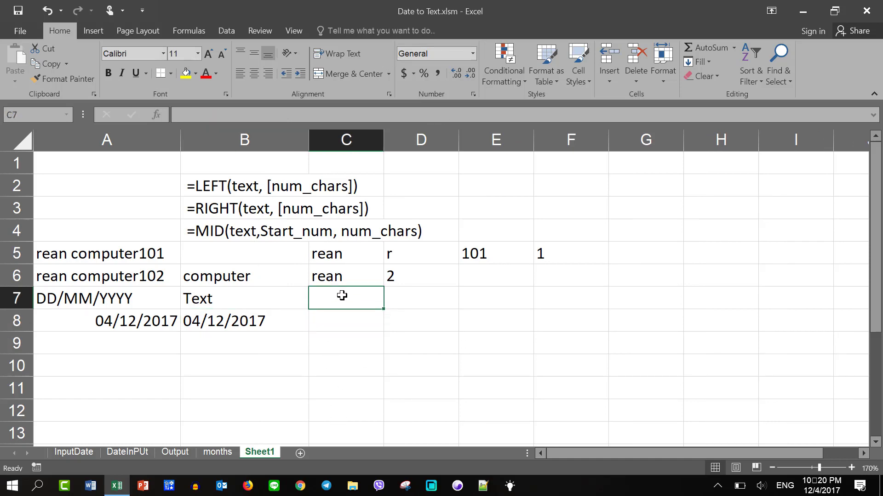
pyautogui.write('Day')
pyautogui.press('Return')
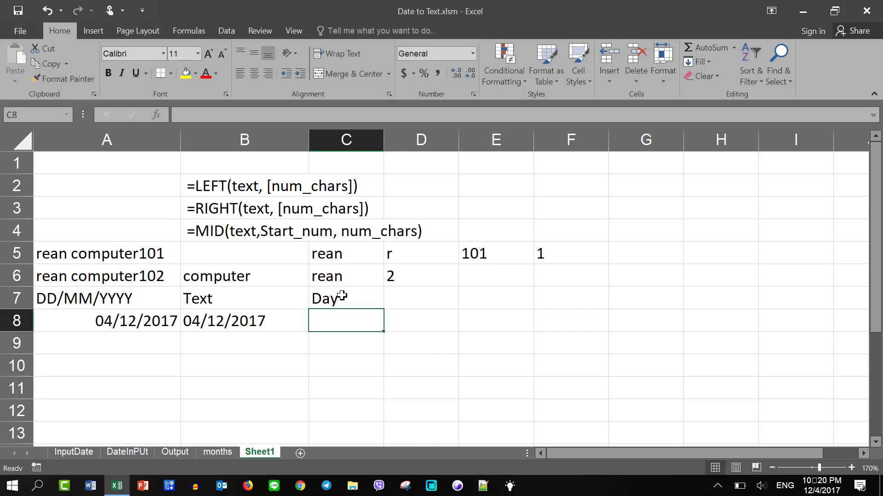
pyautogui.write('=')
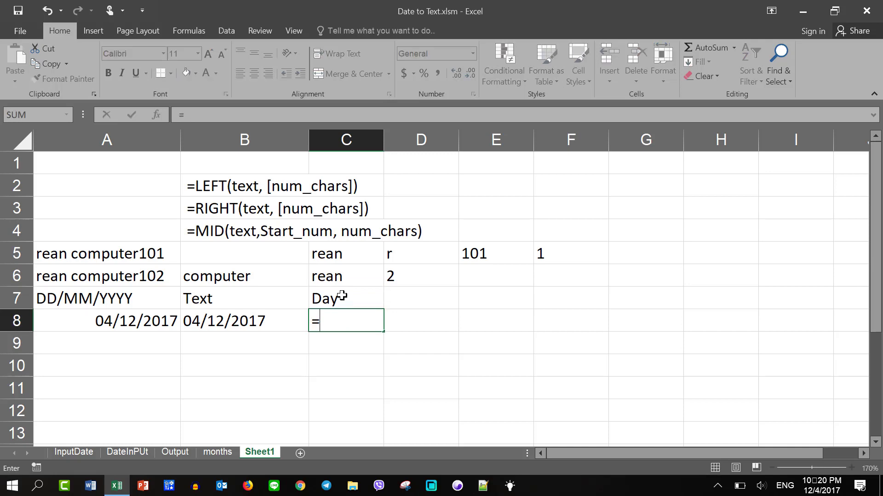
pyautogui.write('lef')
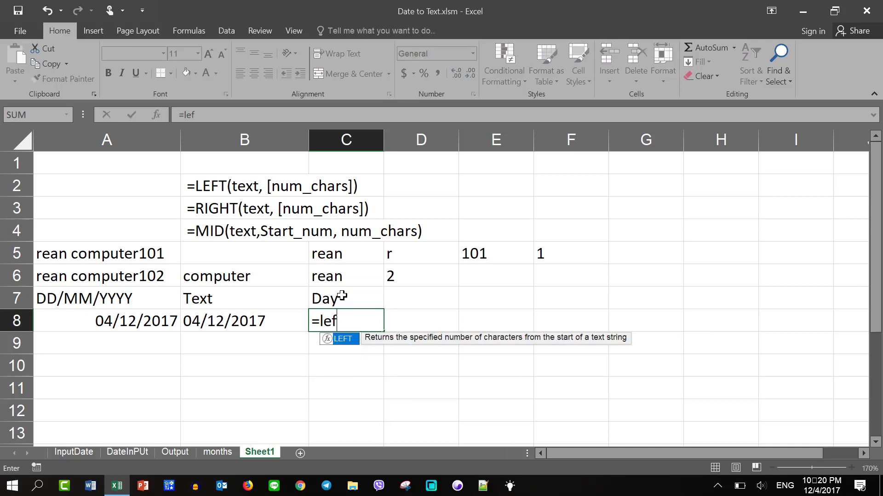
pyautogui.write('t(')
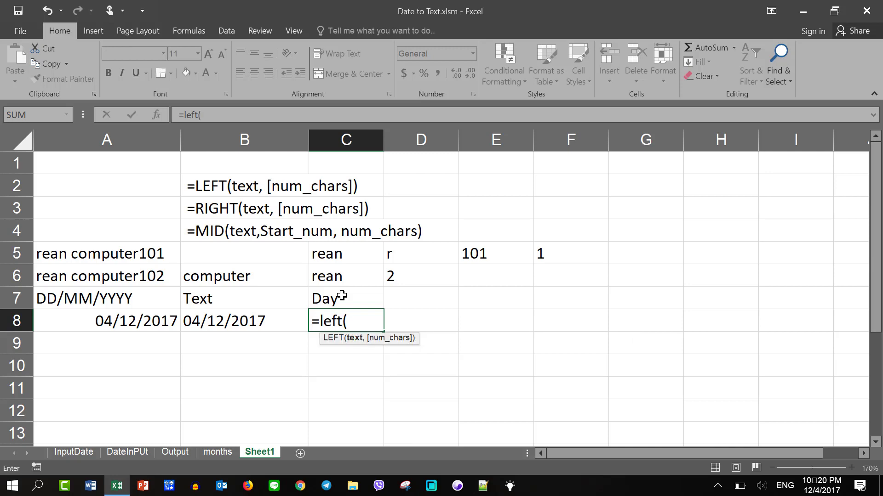
pyautogui.click(223, 322)
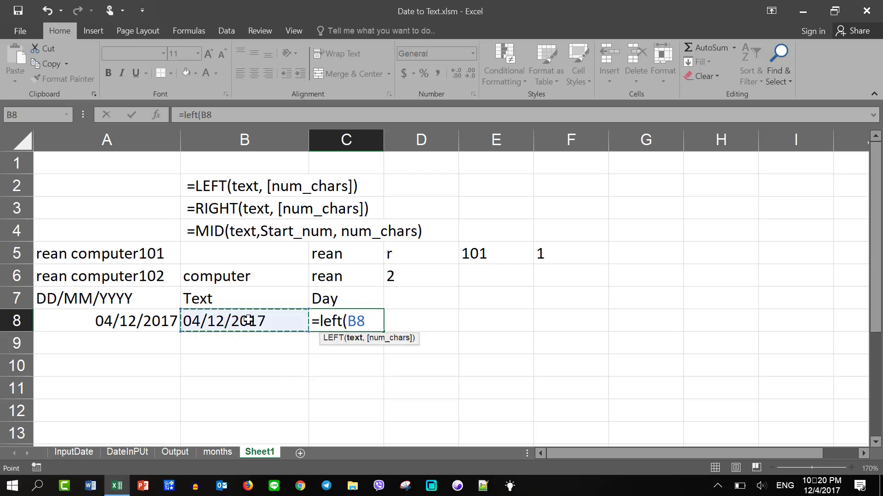
pyautogui.write(',')
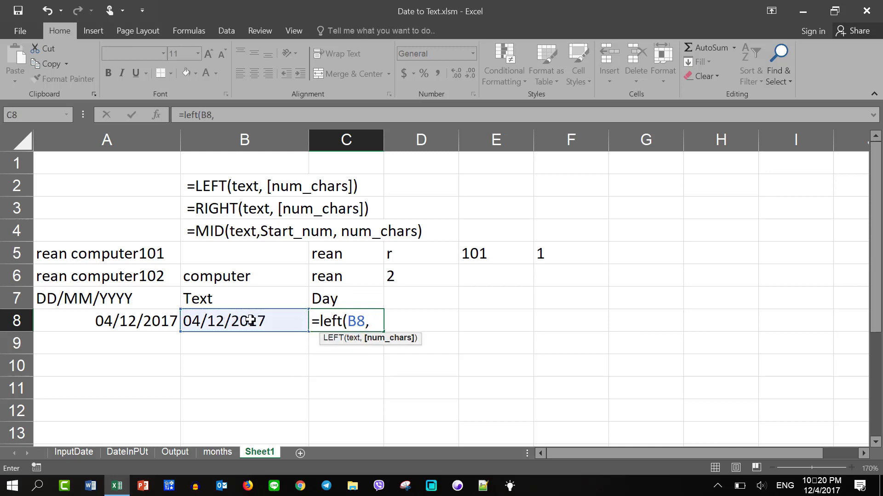
pyautogui.write('2')
pyautogui.write(')')
pyautogui.press('Return')
pyautogui.press('Up')
pyautogui.press('Right')
# Label D7 'Month' and enter =MID(B8,4,2) in D8 to return 12
pyautogui.press('Up')
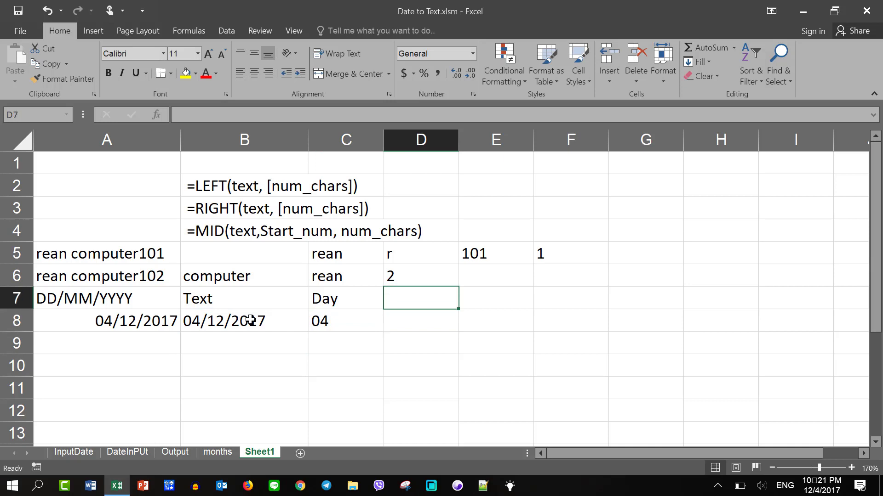
pyautogui.write('M')
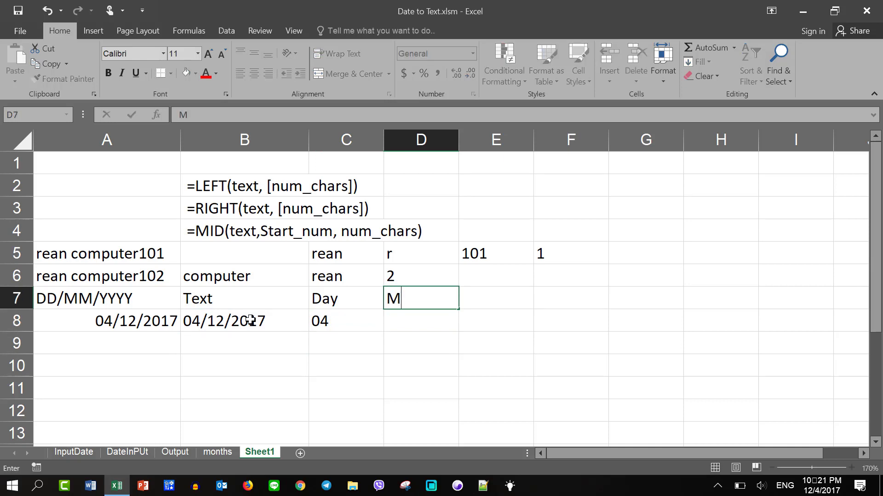
pyautogui.write('onth')
pyautogui.press('Return')
pyautogui.write('=')
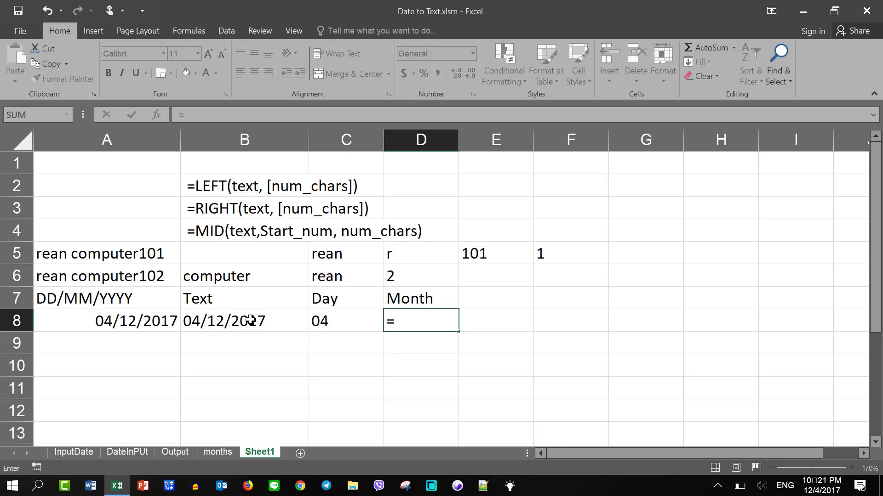
pyautogui.write('mid')
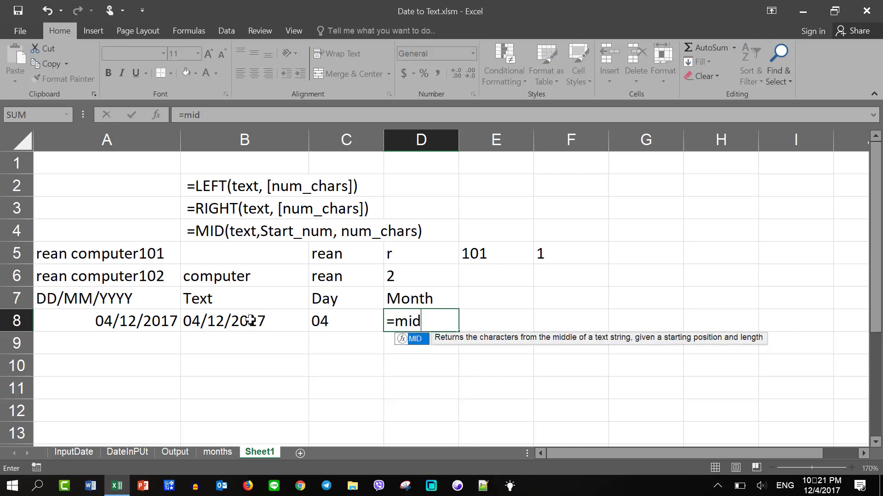
pyautogui.write('(')
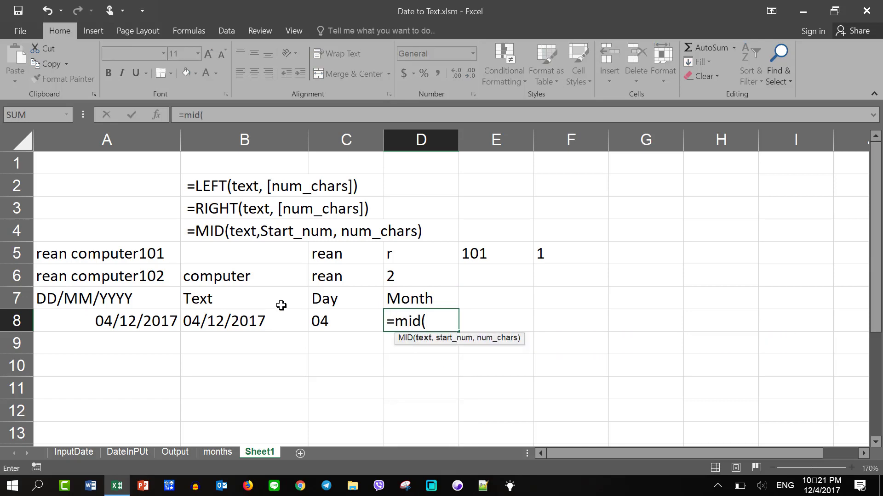
pyautogui.click(230, 321)
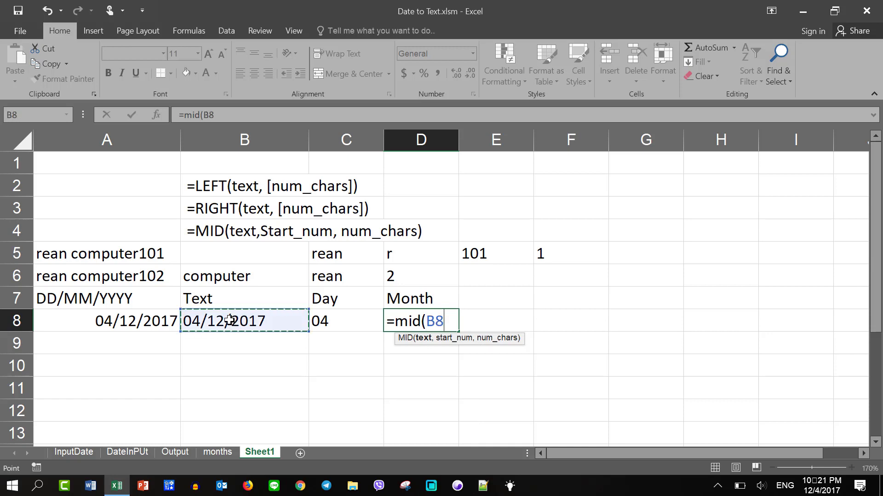
pyautogui.write(',')
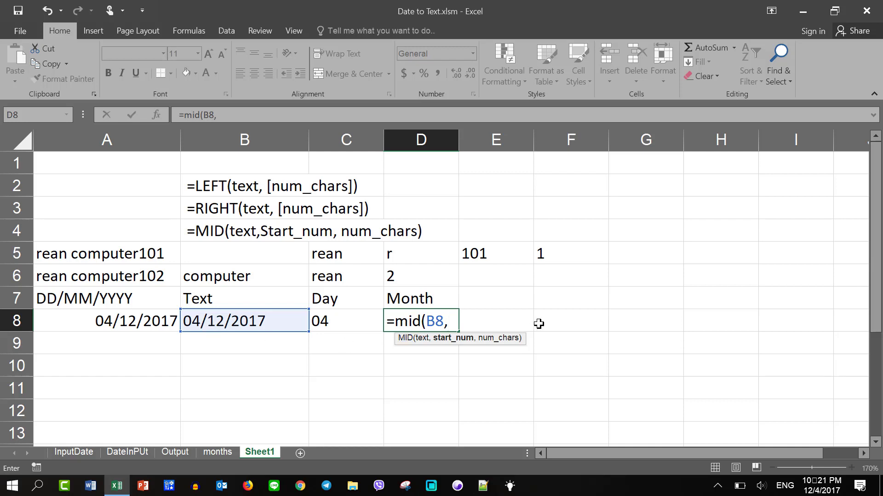
pyautogui.write('4')
pyautogui.write(',2')
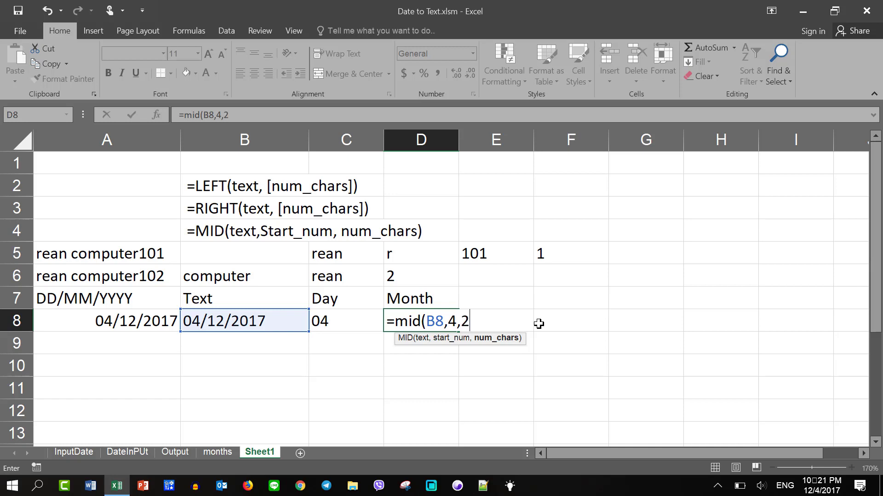
pyautogui.write(')')
pyautogui.press('Return')
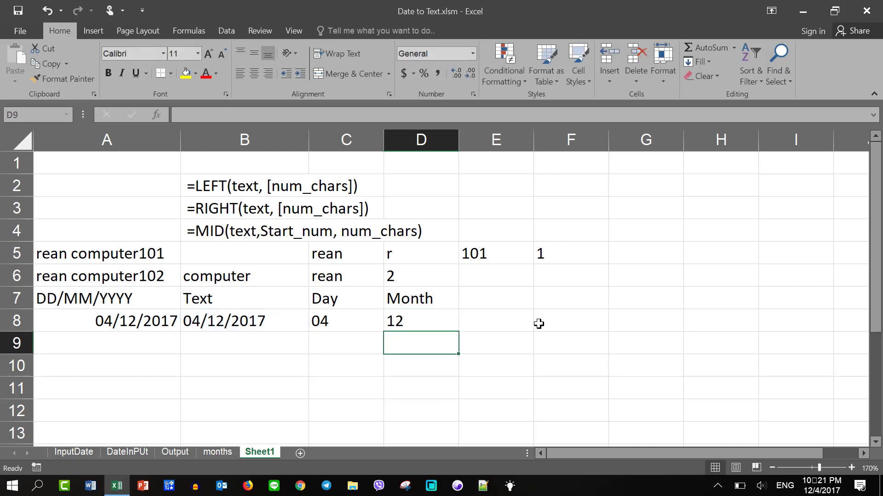
pyautogui.press('Up')
pyautogui.press('Right')
pyautogui.press('Up')
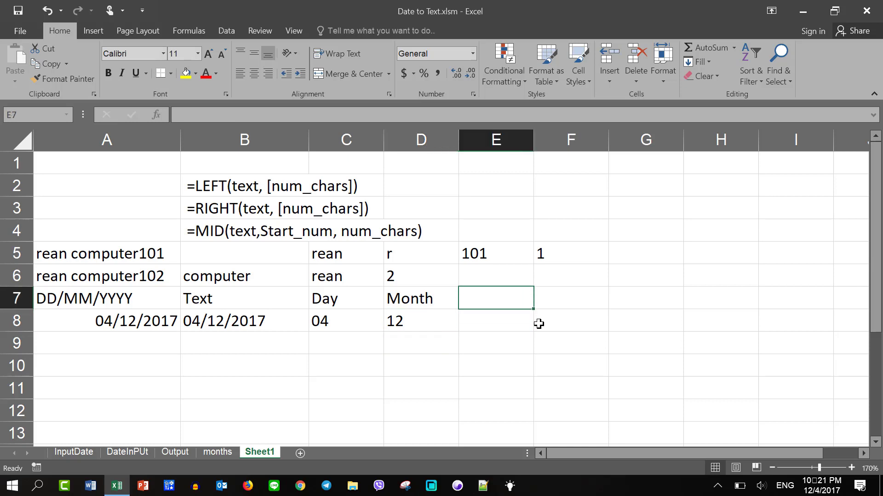
# Label E7 'Year' and enter =RIGHT(B8,4) in E8 to return 2017
pyautogui.write('Year')
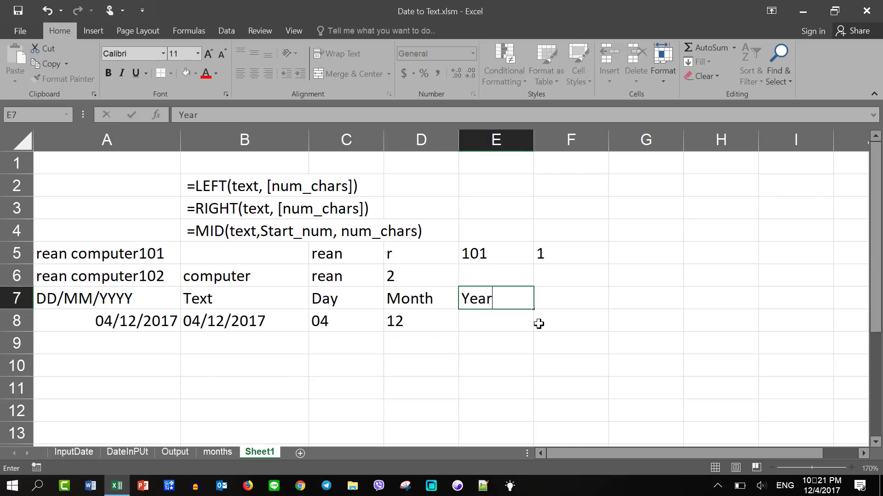
pyautogui.press('Return')
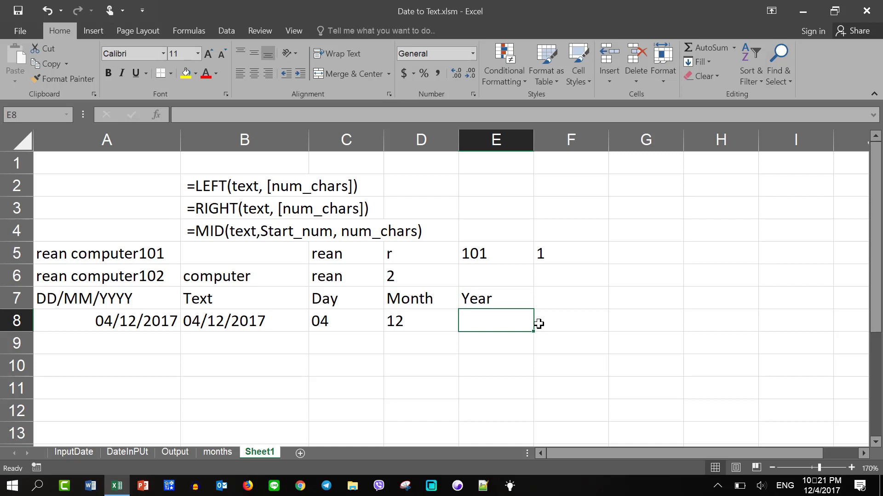
pyautogui.write('=r')
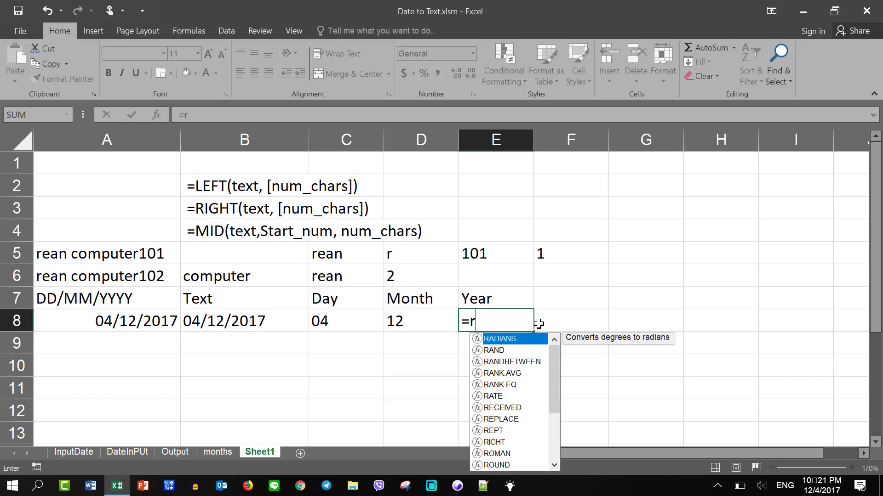
pyautogui.write('ight(')
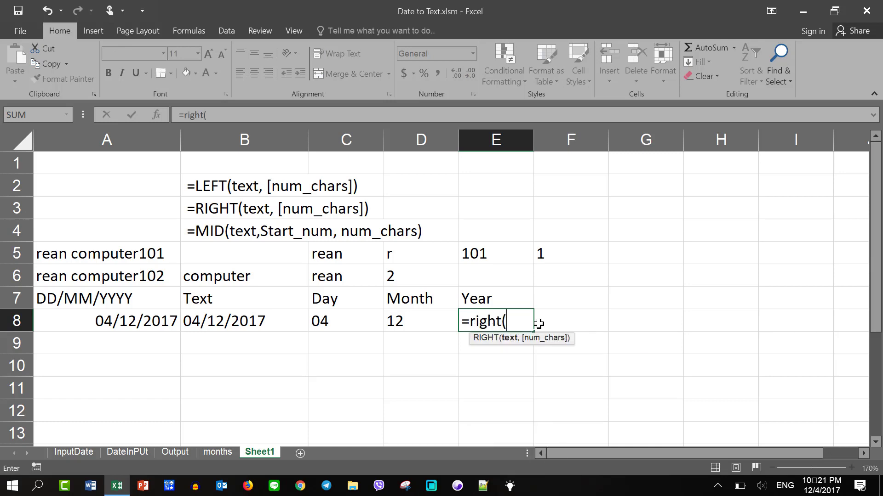
pyautogui.click(254, 321)
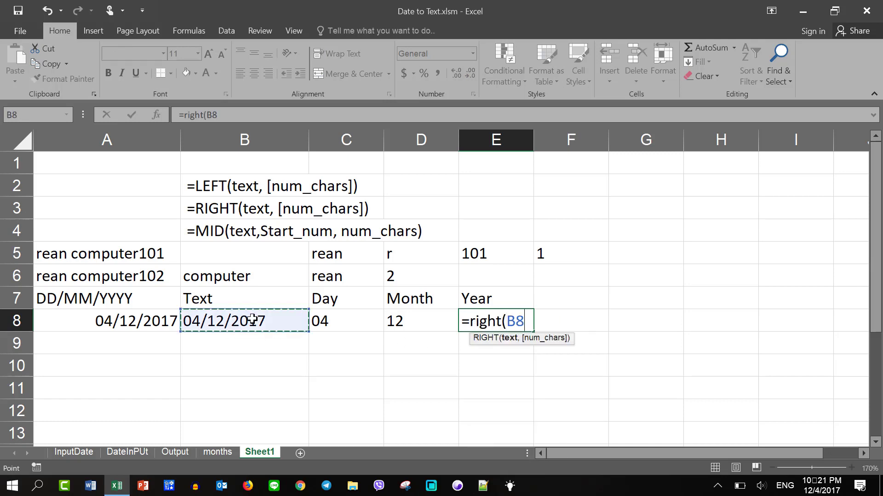
pyautogui.write(',')
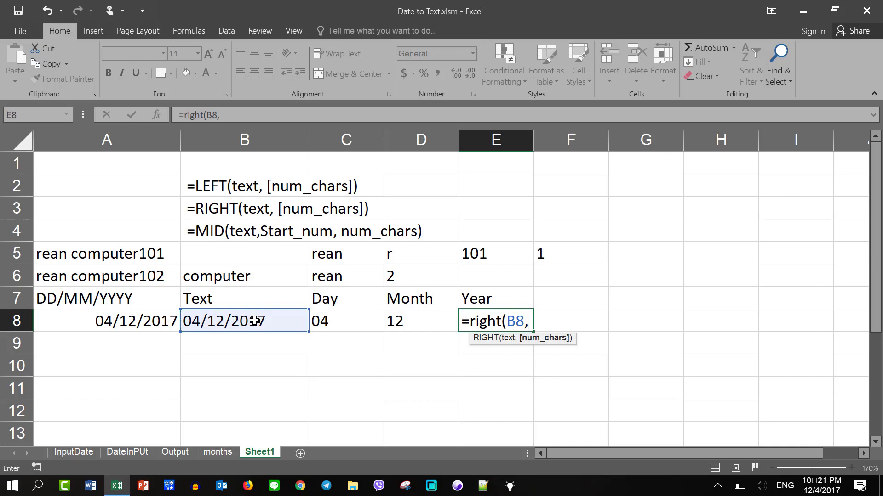
pyautogui.write('4')
pyautogui.write(')')
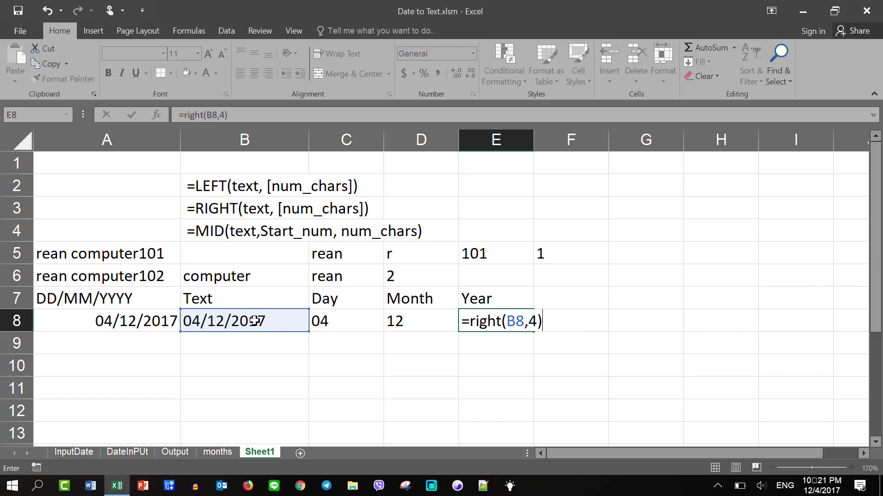
pyautogui.press('Return')
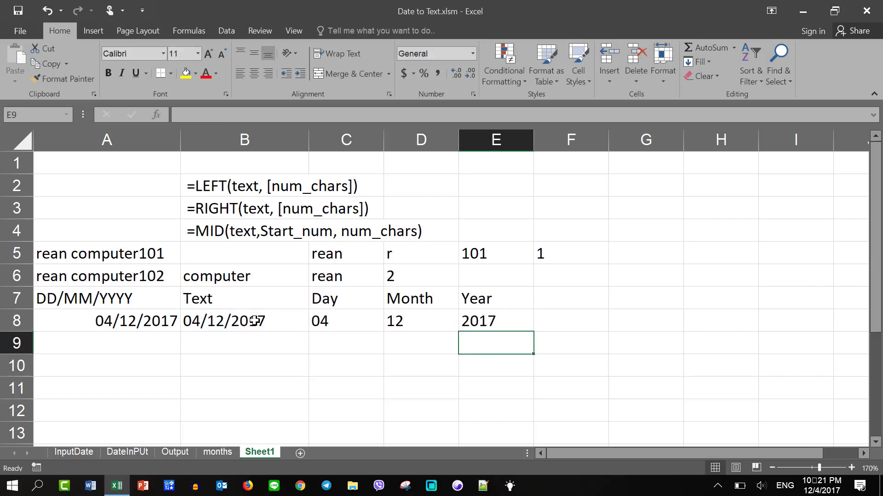
pyautogui.moveTo(332, 322); pyautogui.dragTo(483, 316)
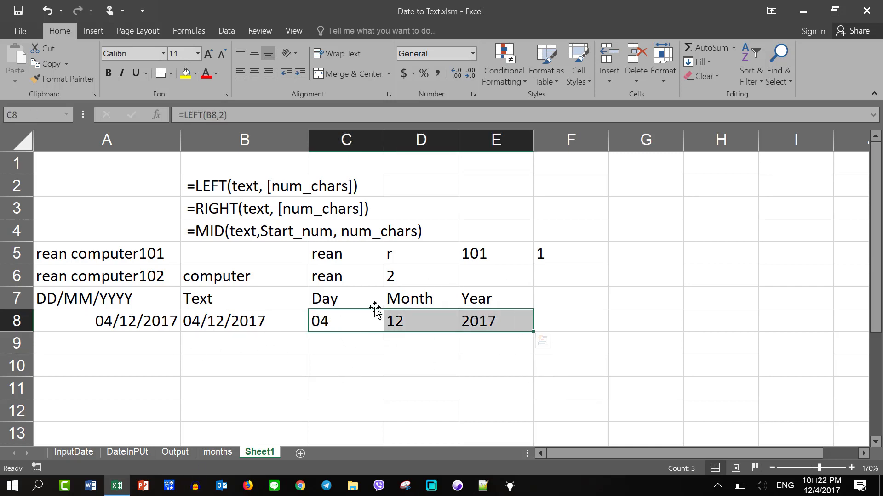
pyautogui.moveTo(200, 186); pyautogui.dragTo(218, 228)
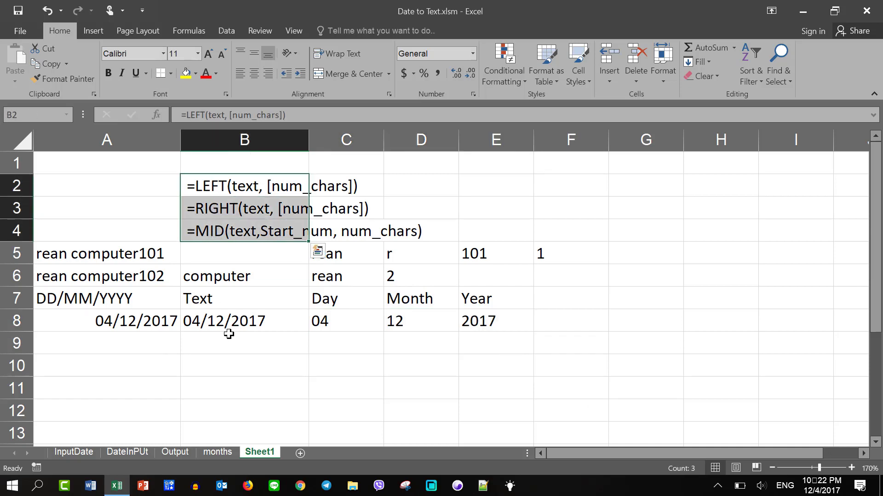
pyautogui.moveTo(214, 299); pyautogui.dragTo(274, 323)
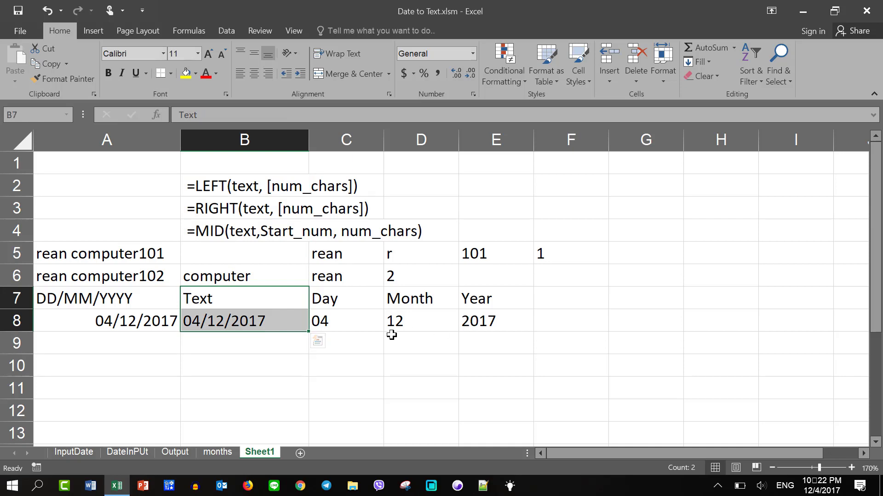
pyautogui.click(106, 314)
pyautogui.moveTo(94, 342); pyautogui.dragTo(496, 351)
pyautogui.click(380, 402)
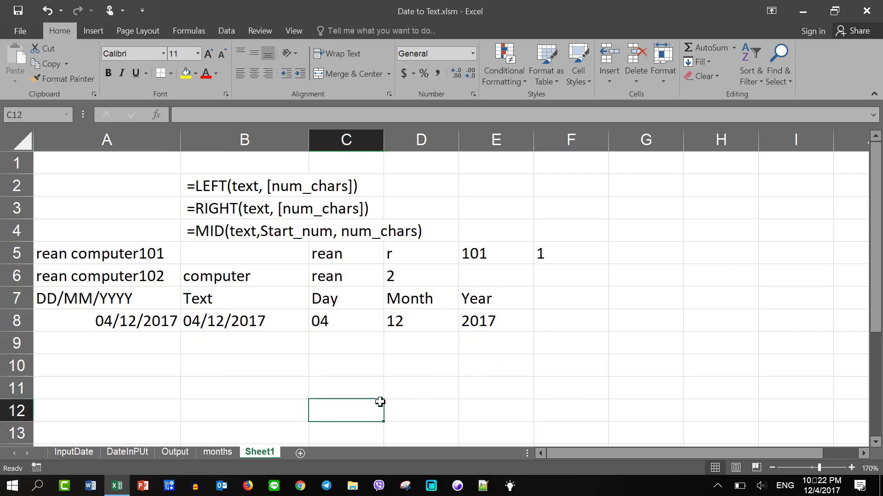